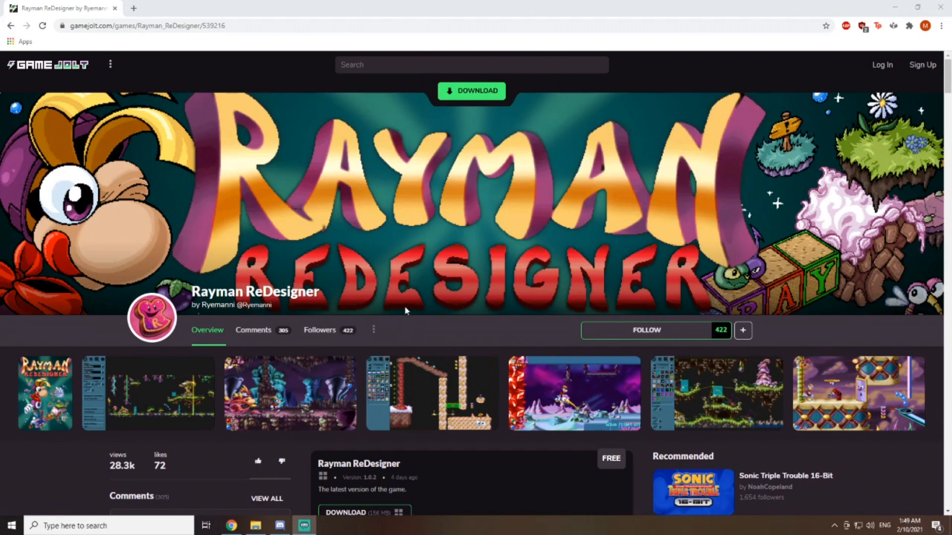
# Step: Look over the Rayman ReDesigner game page, including its banner, screenshots and download section
pyautogui.scroll(-1, 406, 311)
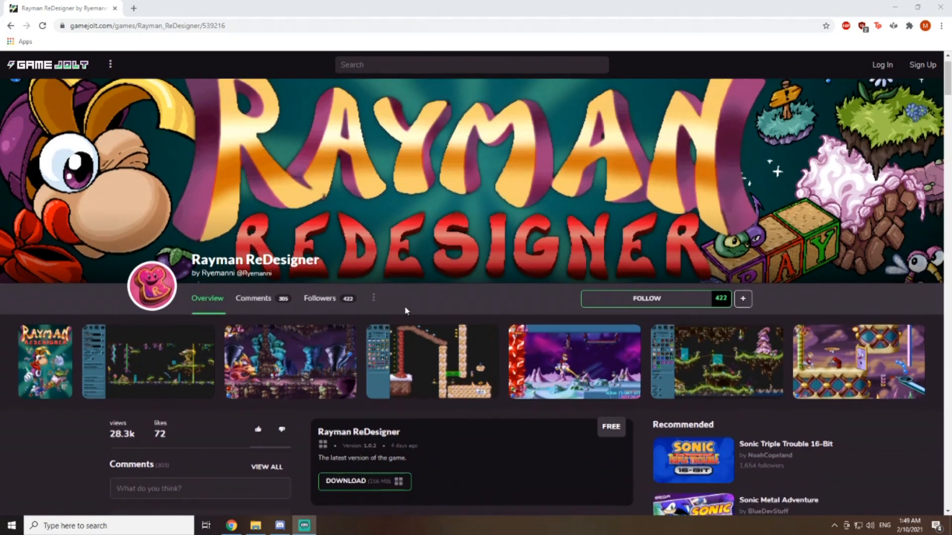
pyautogui.scroll(1, 405, 311)
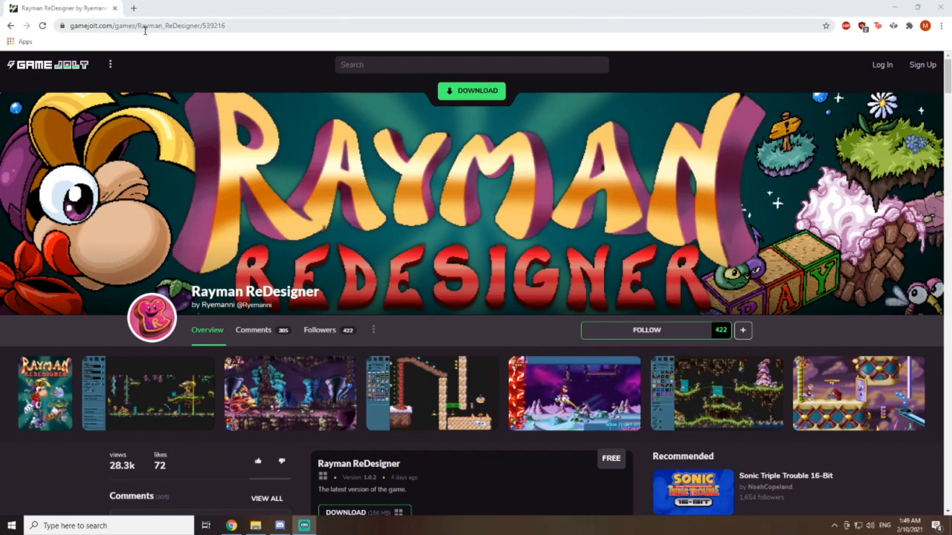
pyautogui.scroll(-3, 313, 244)
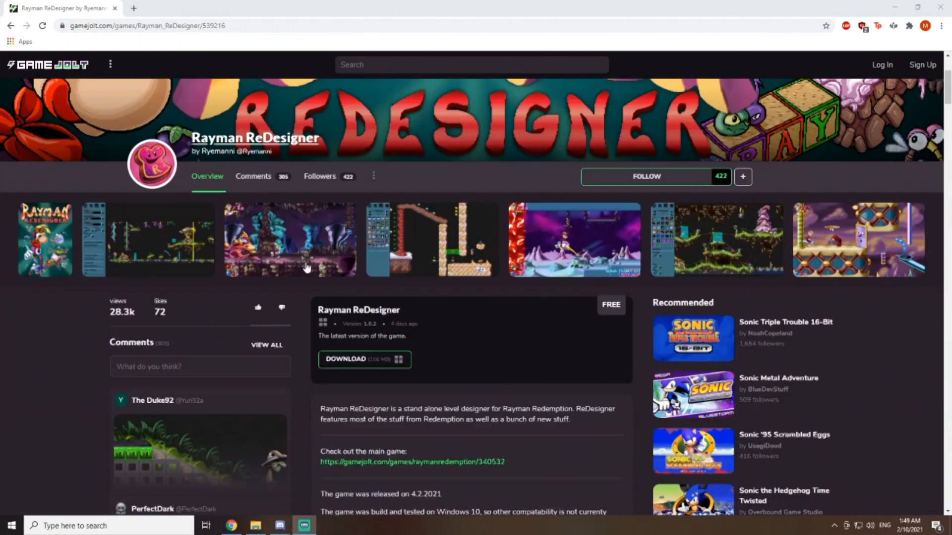
pyautogui.scroll(3, 317, 257)
pyautogui.scroll(-3, 325, 298)
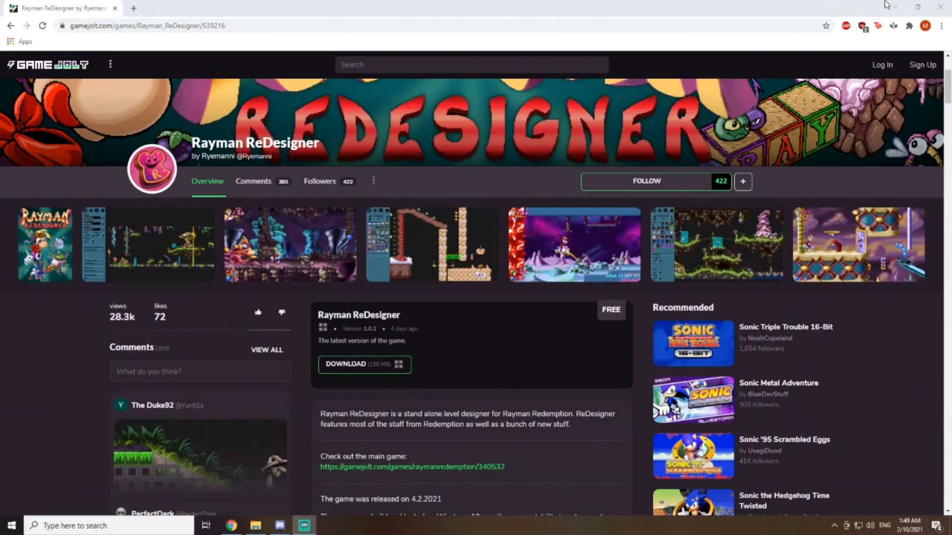
# Step: Open the Rayman ReDesigner folder on the desktop and launch the Rayman ReDesigner application from it
pyautogui.click(888, 6)
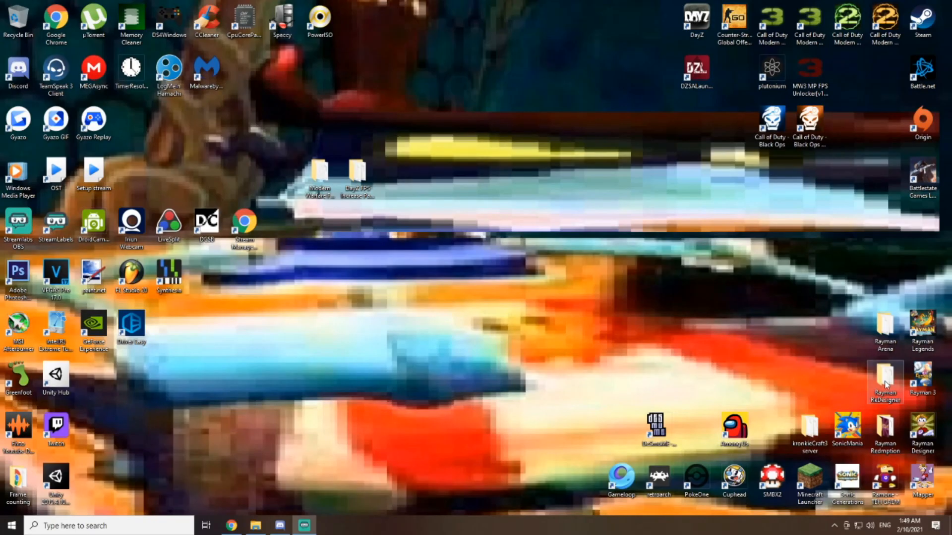
pyautogui.moveTo(888, 387)
pyautogui.doubleClick(894, 384)
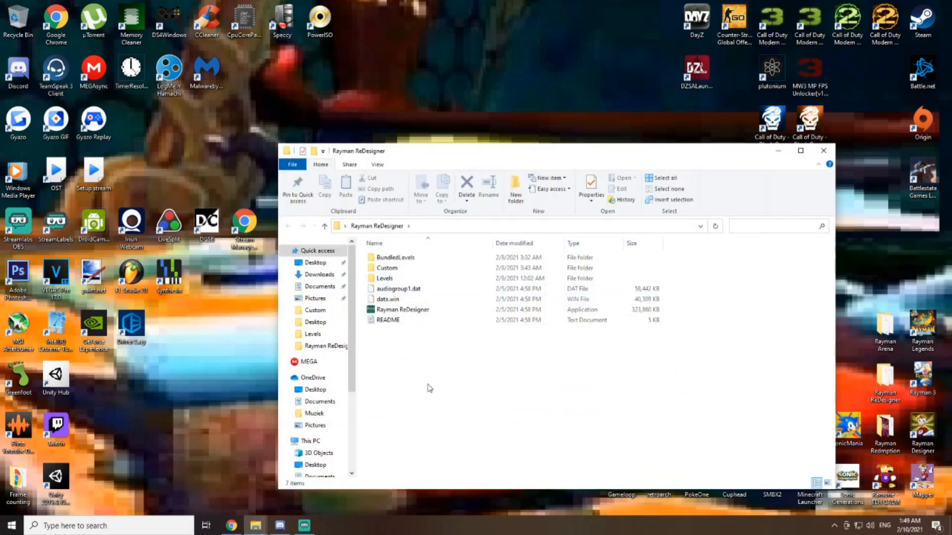
pyautogui.moveTo(421, 381); pyautogui.dragTo(393, 253)
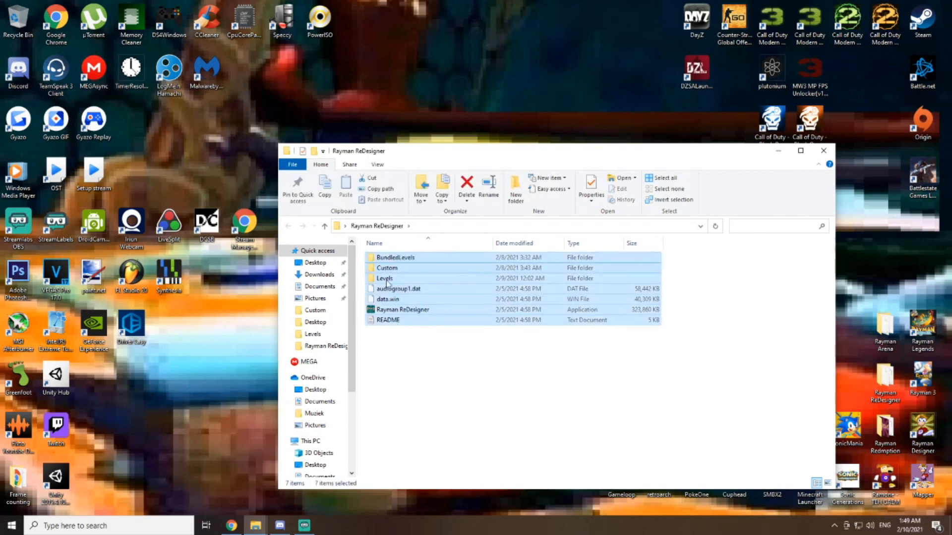
pyautogui.click(391, 333)
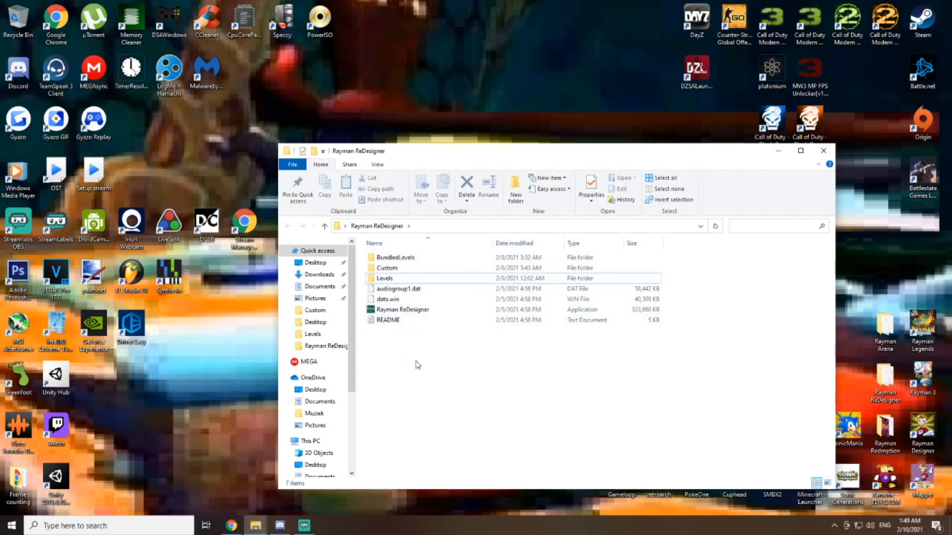
pyautogui.doubleClick(396, 314)
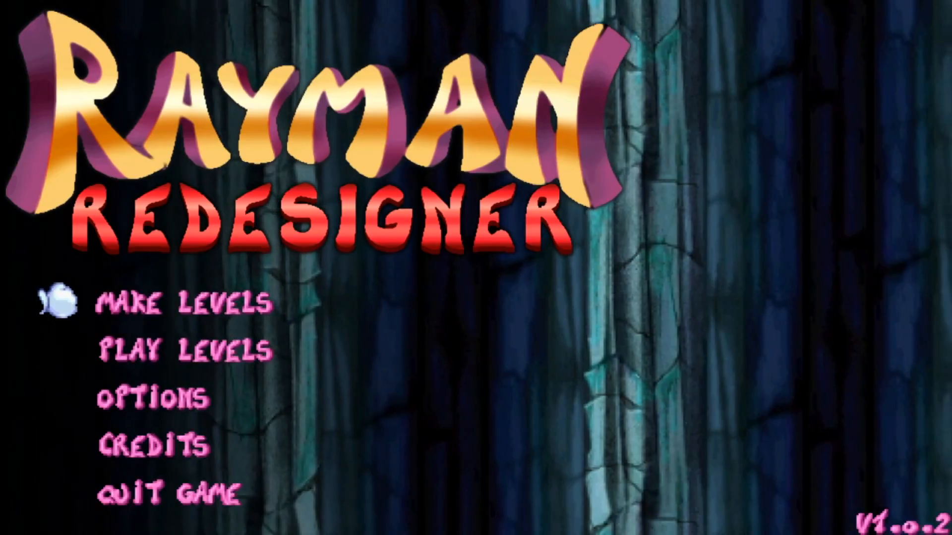
# Step: Look through the entries of the game's Options menu and return to the main menu
pyautogui.press('Down')
pyautogui.press('Down')
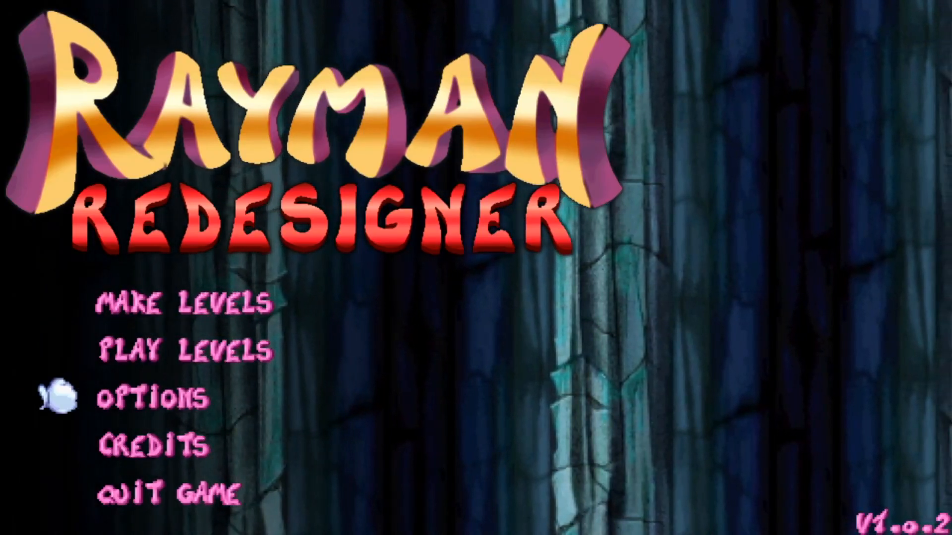
pyautogui.press('Return')
pyautogui.press('Down')
pyautogui.press('Down')
pyautogui.press('Down')
pyautogui.press('Down')
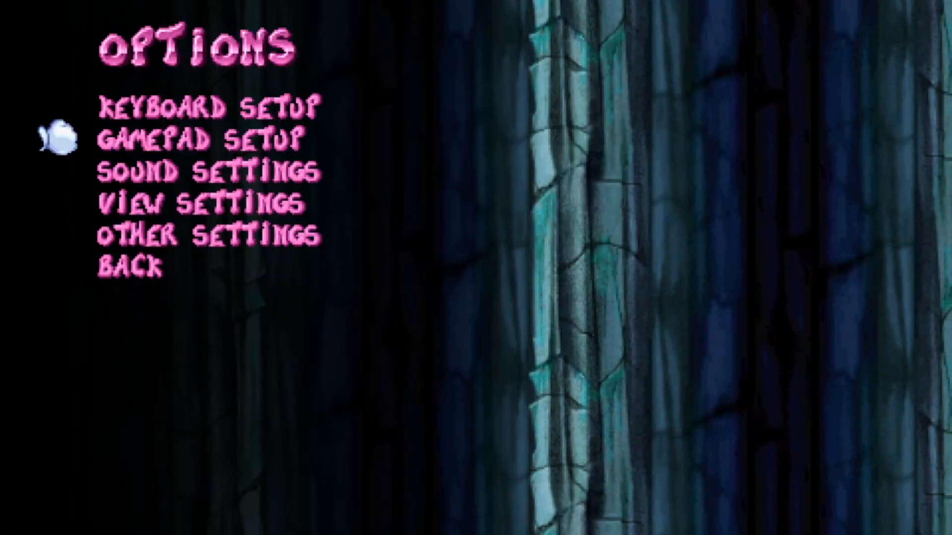
pyautogui.press('Down')
pyautogui.press('Return')
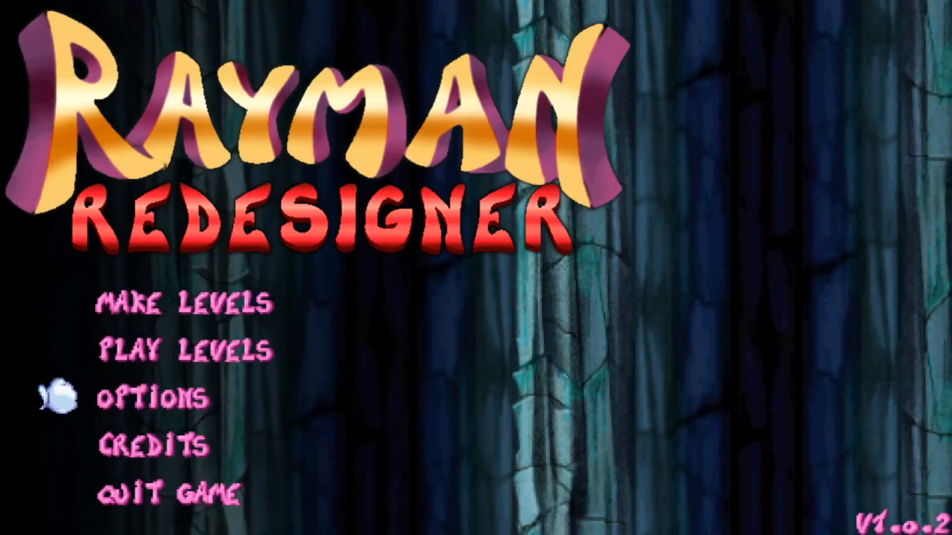
# Step: Create a new level in the game's level maker
pyautogui.press('Up')
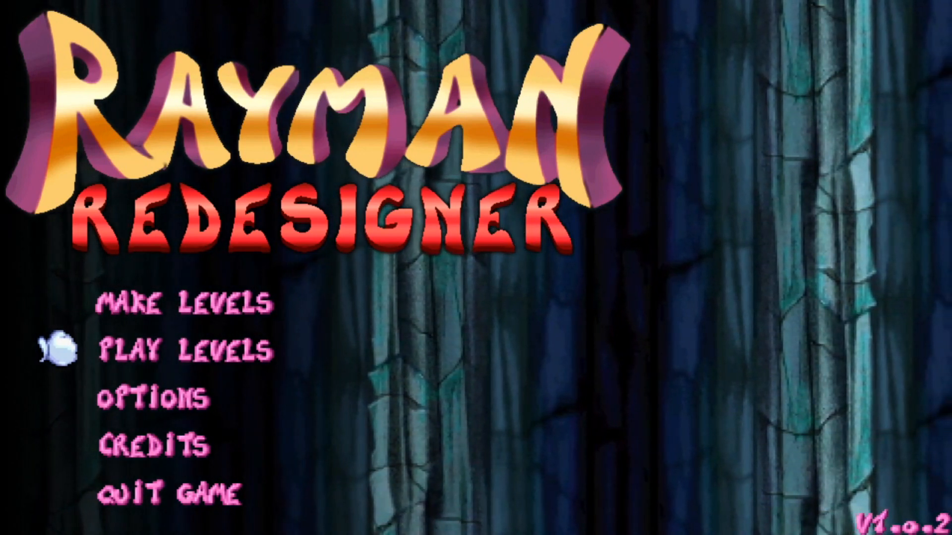
pyautogui.press('Up')
pyautogui.press('Return')
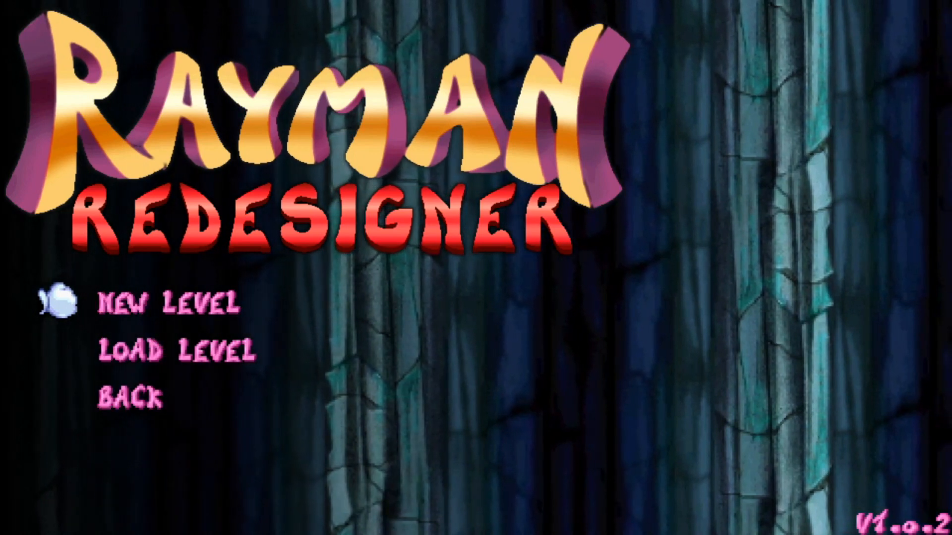
pyautogui.press('Return')
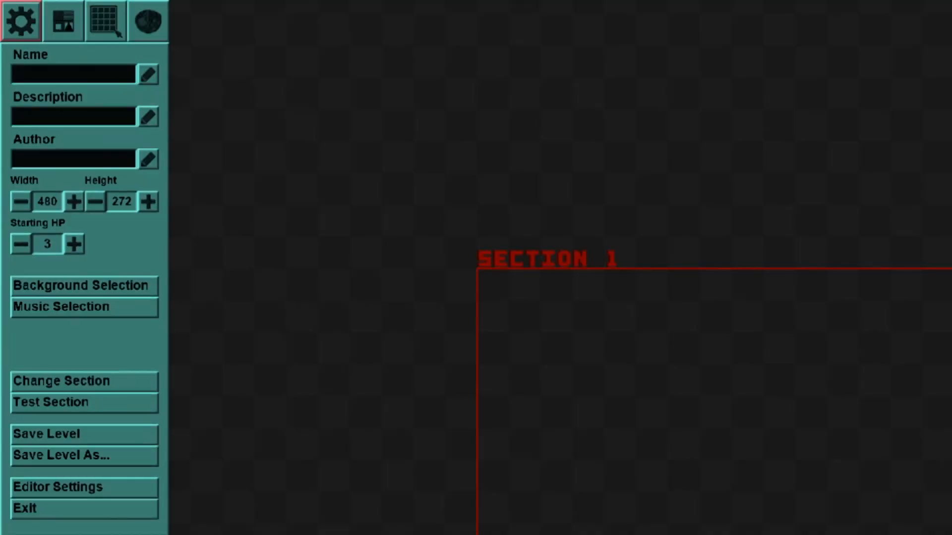
# Step: Look around the empty Section 1 area by panning the editor view in all directions
pyautogui.press('Right')
pyautogui.press('Down')
pyautogui.press('Left')
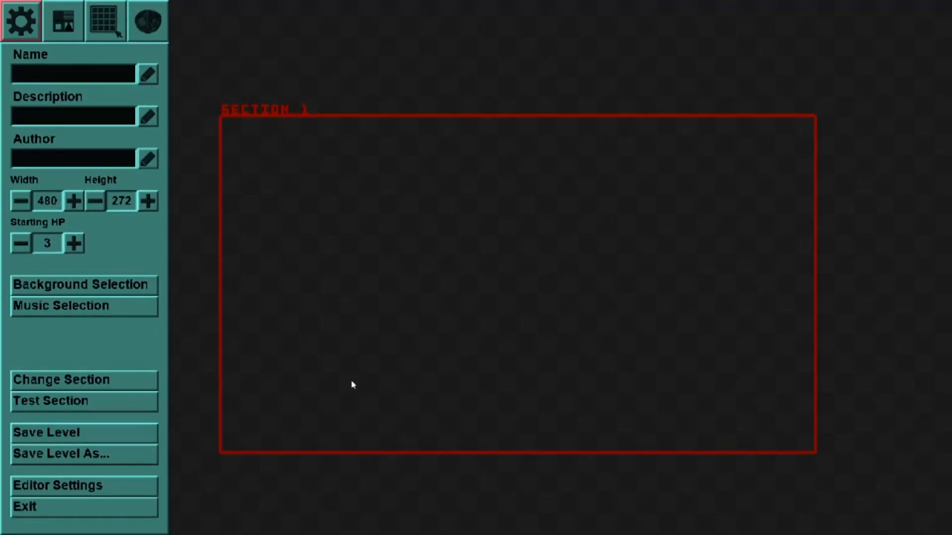
pyautogui.press('Left')
pyautogui.press('Right')
pyautogui.press('Left')
pyautogui.press('Right')
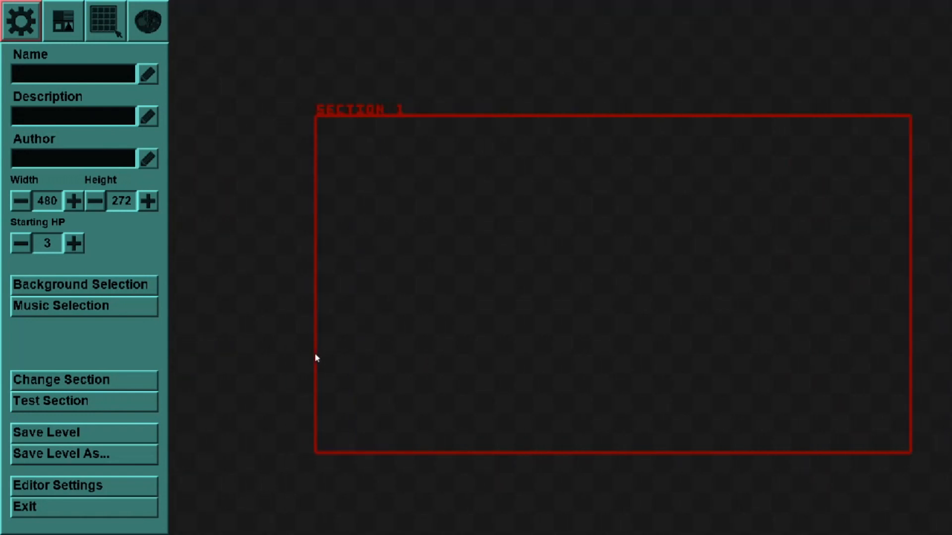
pyautogui.press('Right')
pyautogui.press('Down')
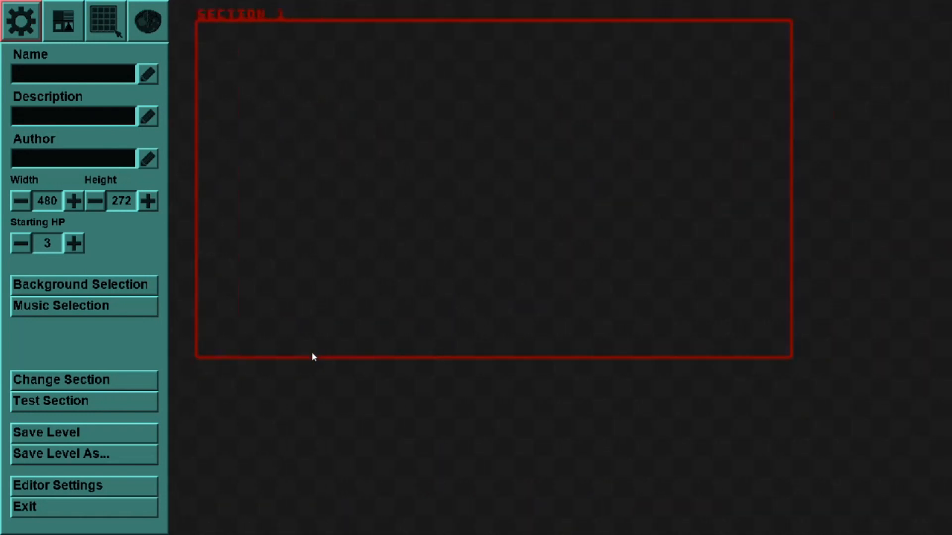
pyautogui.press('Left')
pyautogui.press('Up')
pyautogui.press('Right')
pyautogui.press('Up')
pyautogui.press('Down')
pyautogui.press('Right')
pyautogui.press('Up')
pyautogui.press('Left')
pyautogui.press('Down')
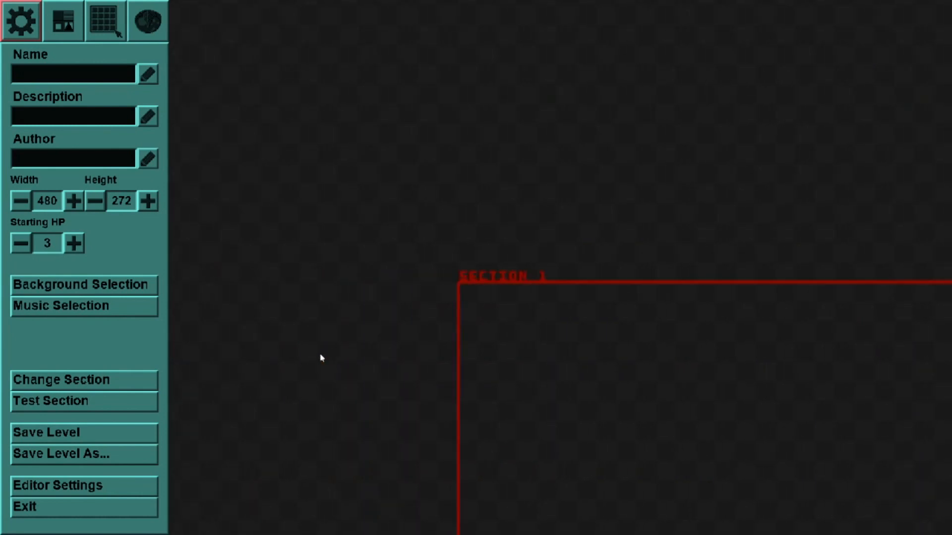
# Step: Zoom the editor view in and out to inspect the whole Section 1 frame
pyautogui.scroll(3, 550, 223)
pyautogui.scroll(-4, 551, 228)
pyautogui.scroll(-3, 551, 233)
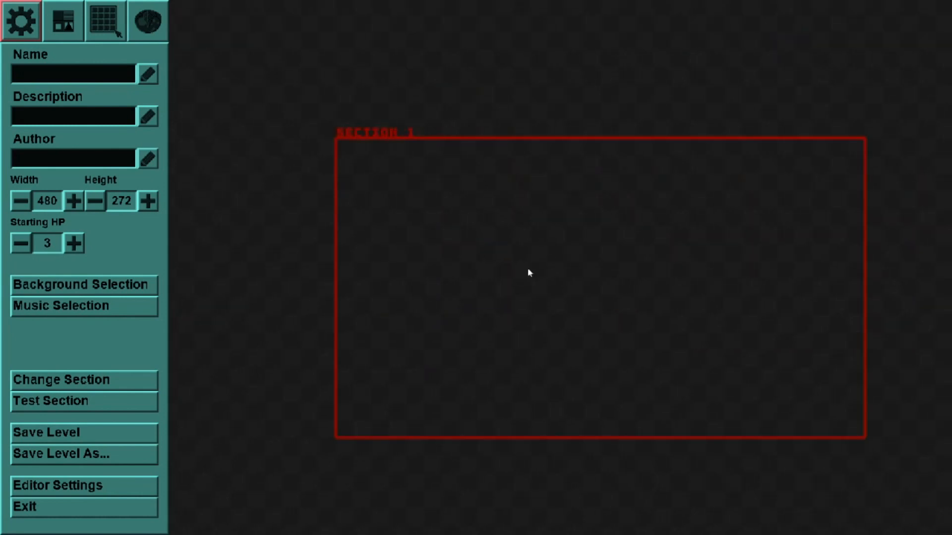
pyautogui.scroll(2, 527, 272)
pyautogui.scroll(-3, 521, 291)
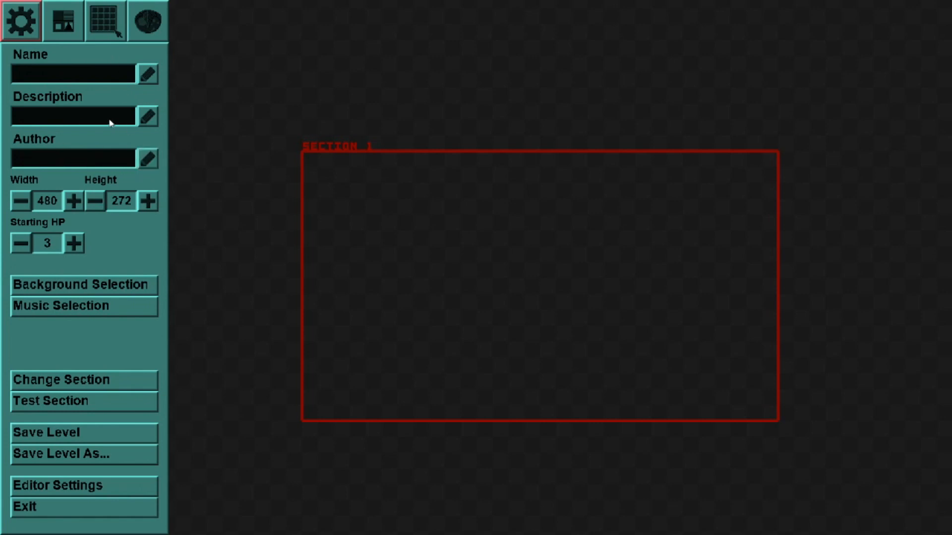
# Step: Try widening Section 1 to 560 and set its width back to 480
pyautogui.click(75, 202)
pyautogui.click(74, 202)
pyautogui.click(74, 202)
pyautogui.click(75, 202)
pyautogui.click(74, 203)
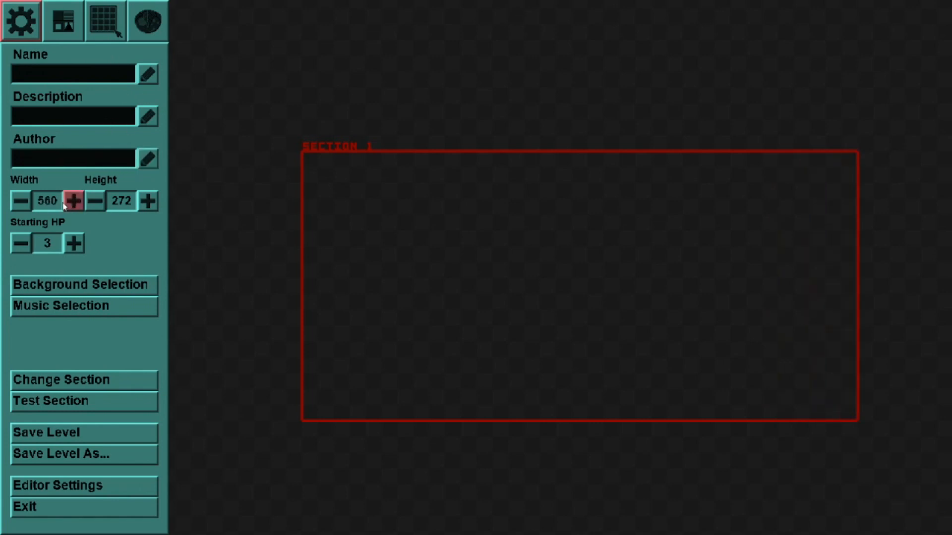
pyautogui.click(21, 203)
pyautogui.doubleClick(22, 203)
pyautogui.doubleClick(22, 203)
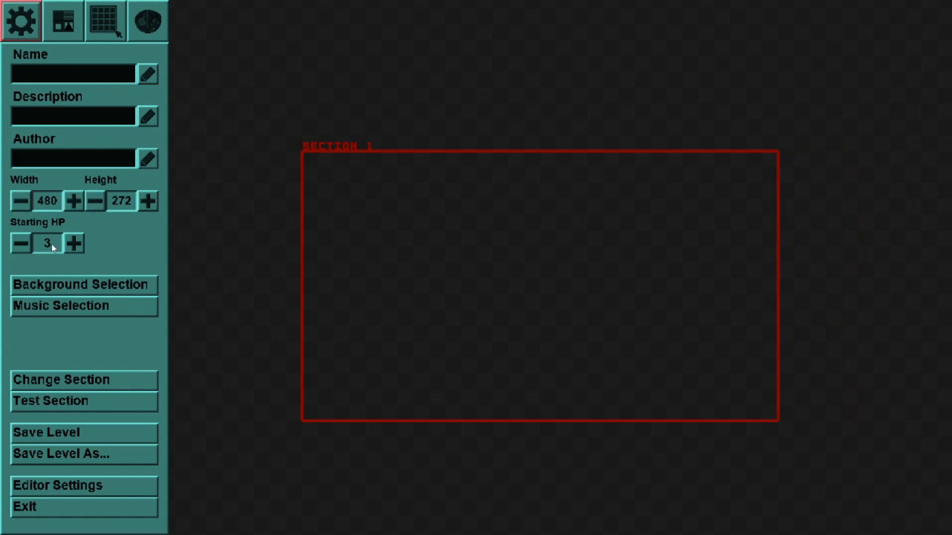
# Step: Check the level's background selection and set Music Track 1 to Jungle 3
pyautogui.click(73, 293)
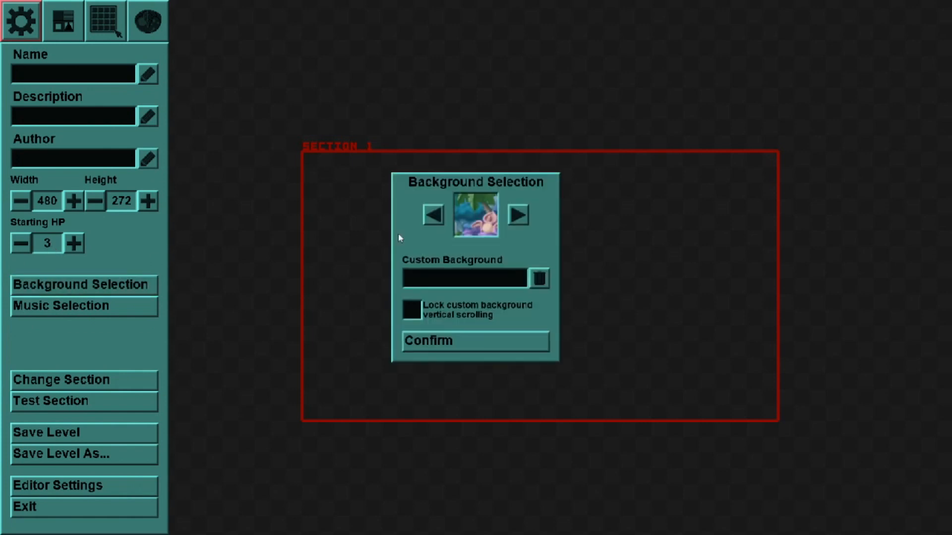
pyautogui.click(418, 339)
pyautogui.click(129, 309)
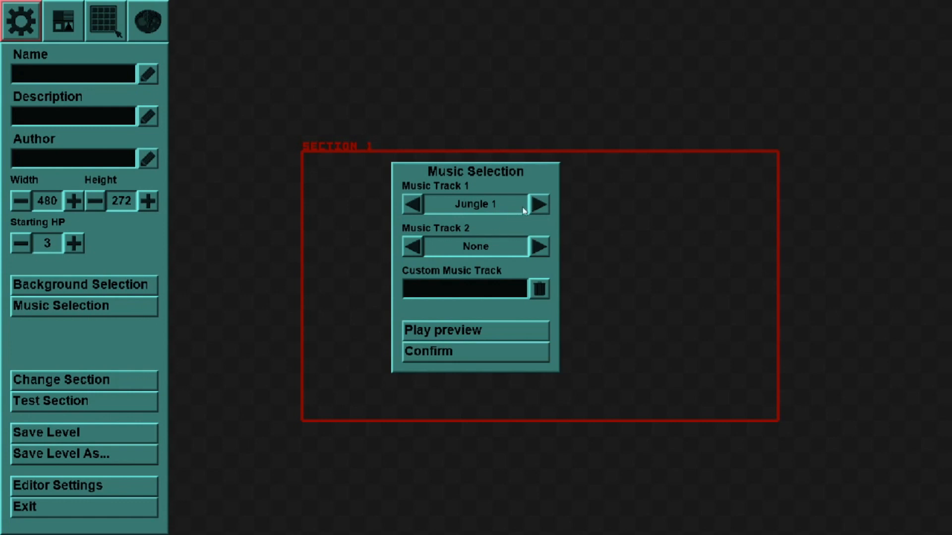
pyautogui.click(412, 203)
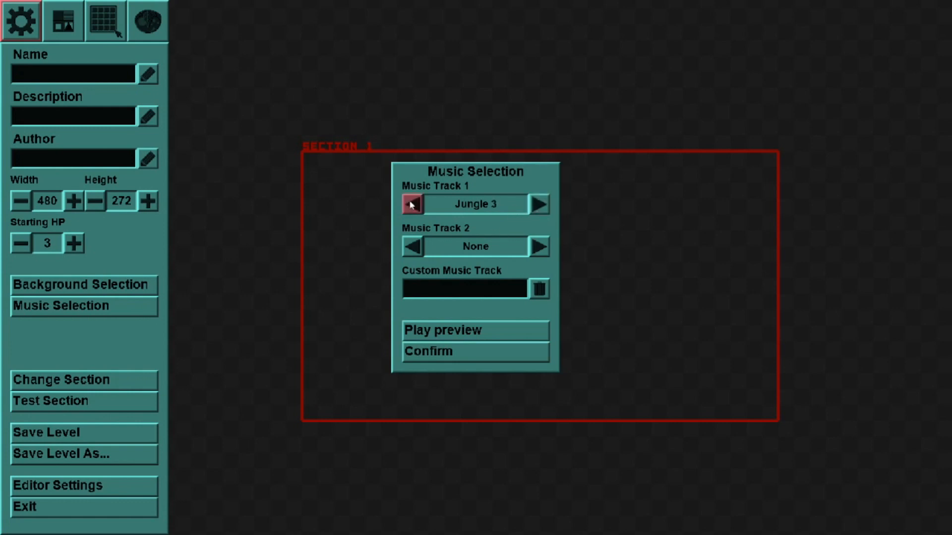
pyautogui.click(480, 357)
pyautogui.click(99, 307)
pyautogui.click(453, 356)
# Step: Reopen the background selection, switch to File Explorer and examine the files in the Rayman ReDesigner Custom folder
pyautogui.click(141, 281)
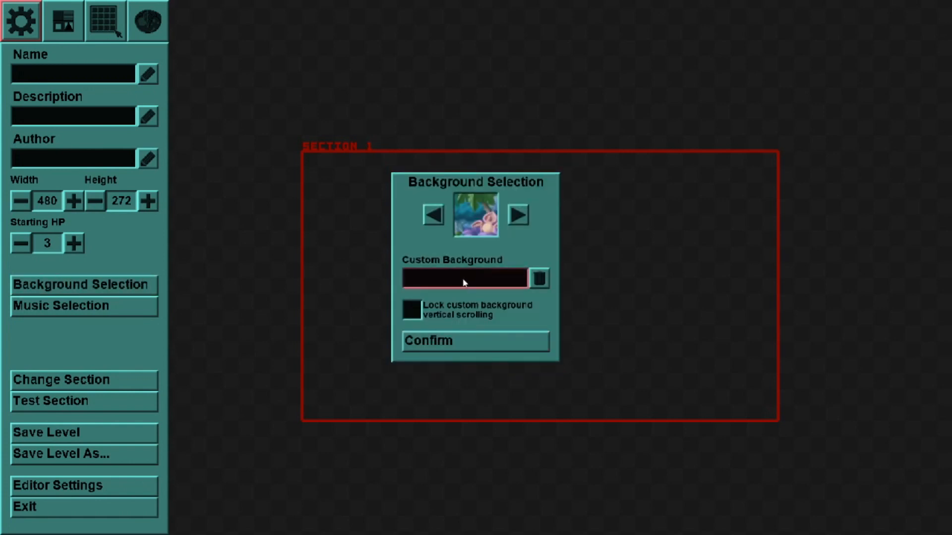
pyautogui.hotkey('alt', 'Tab')
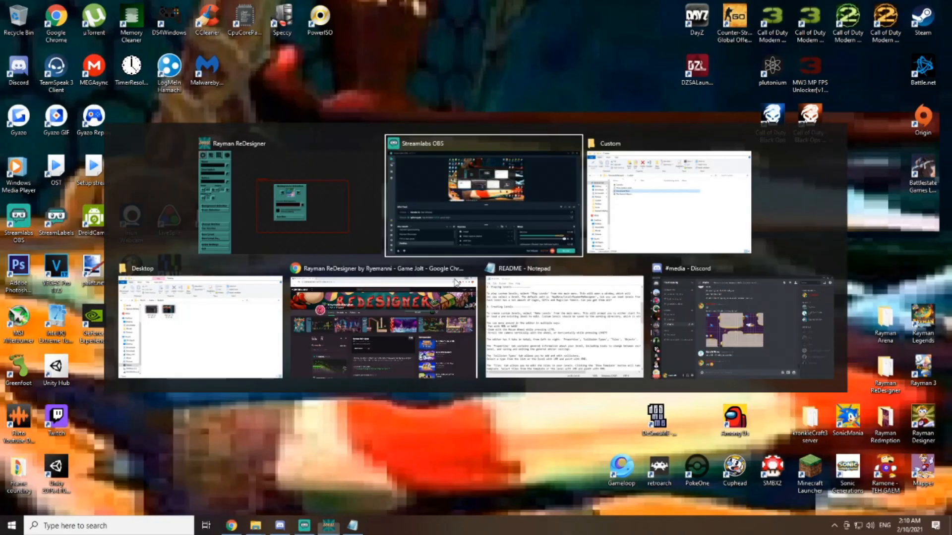
pyautogui.moveTo(256, 524)
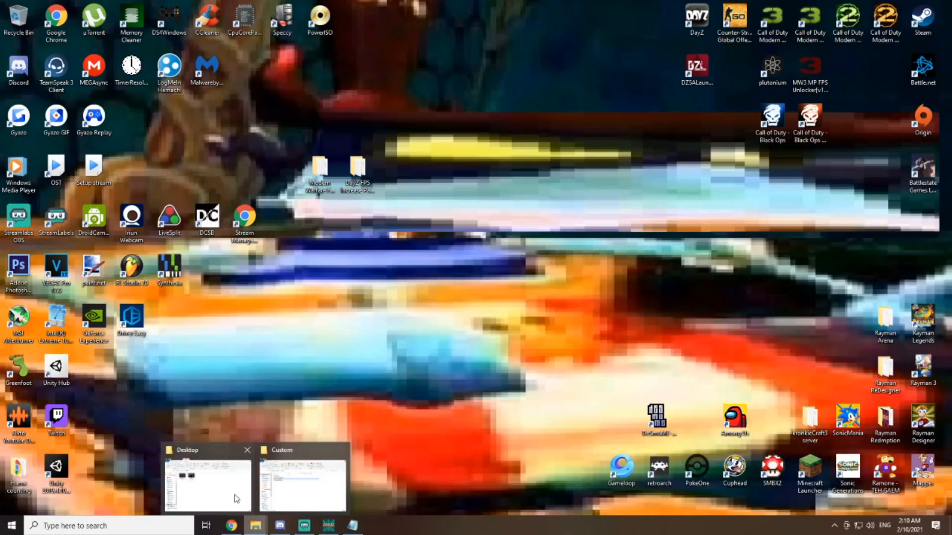
pyautogui.click(308, 489)
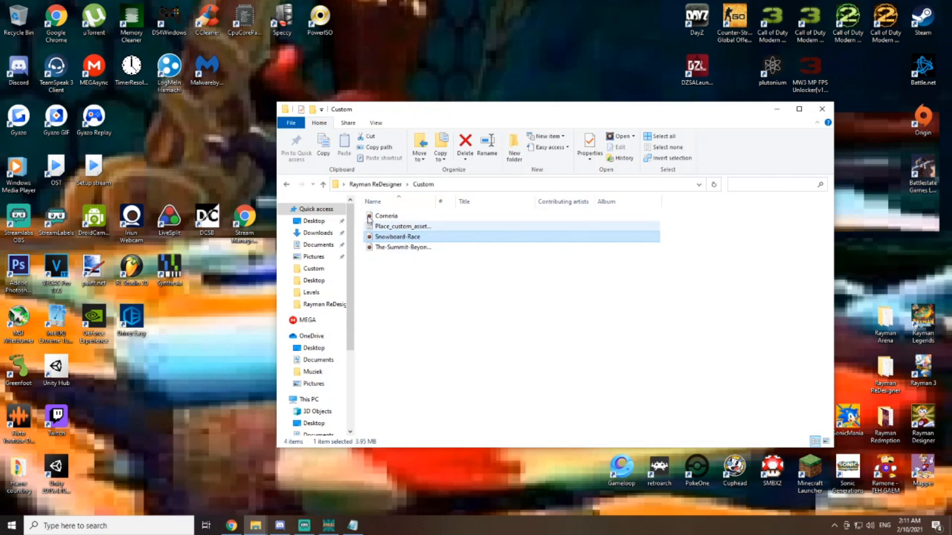
pyautogui.hotkey('alt', 'Left')
pyautogui.doubleClick(395, 227)
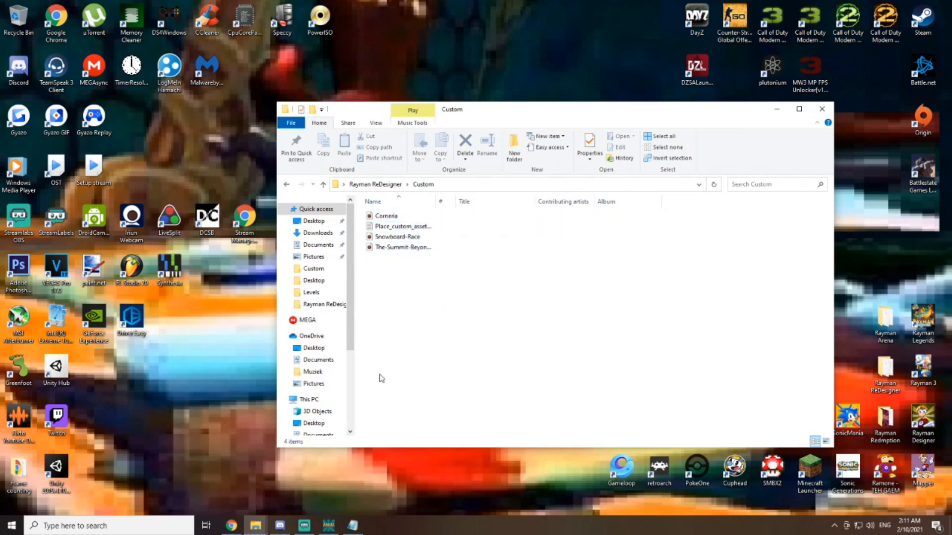
pyautogui.click(385, 218)
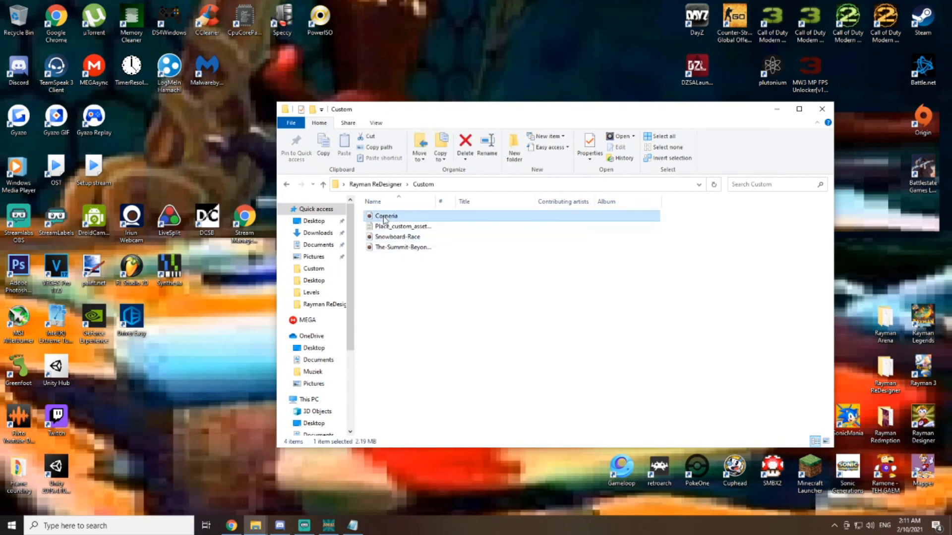
pyautogui.click(408, 327)
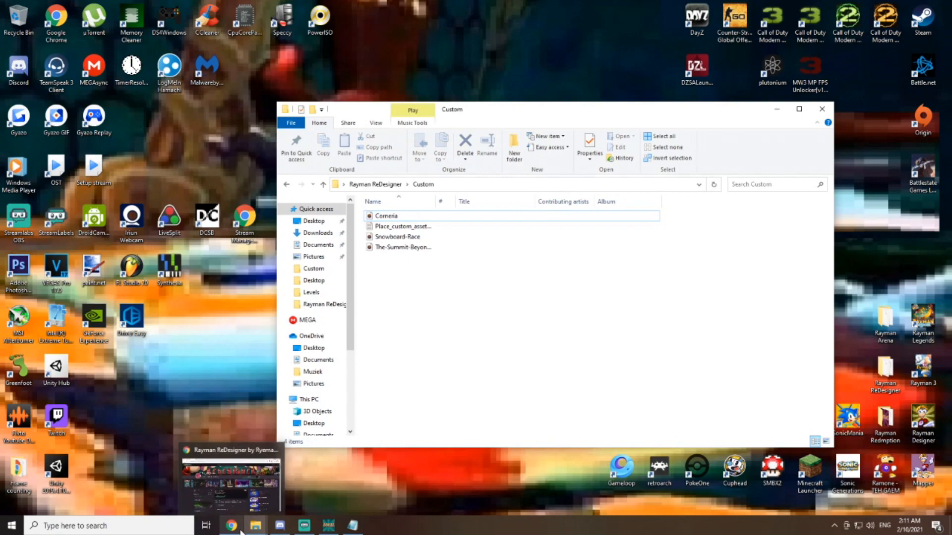
# Step: Switch to Chrome and open google.nl in a new tab
pyautogui.click(238, 530)
pyautogui.hotkey('ctrl', 't')
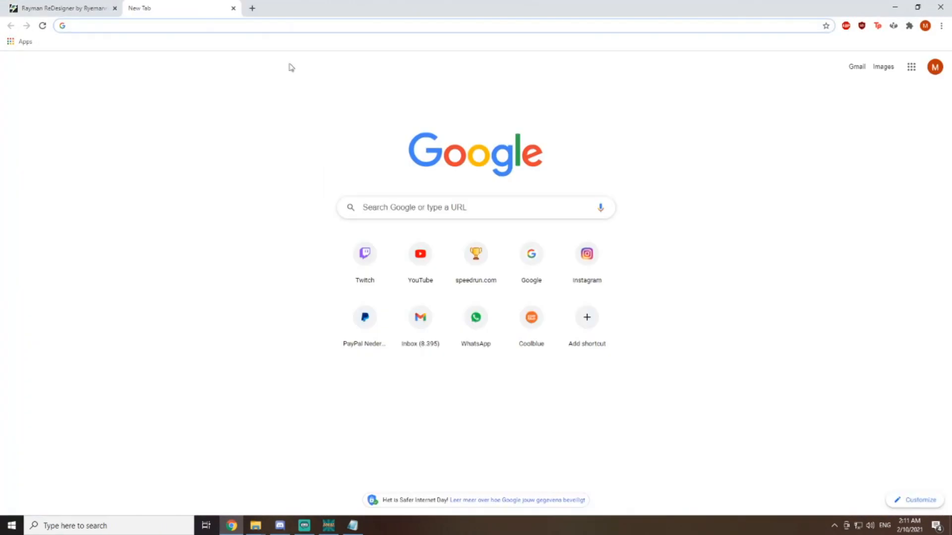
pyautogui.write('google.nl')
pyautogui.press('Return')
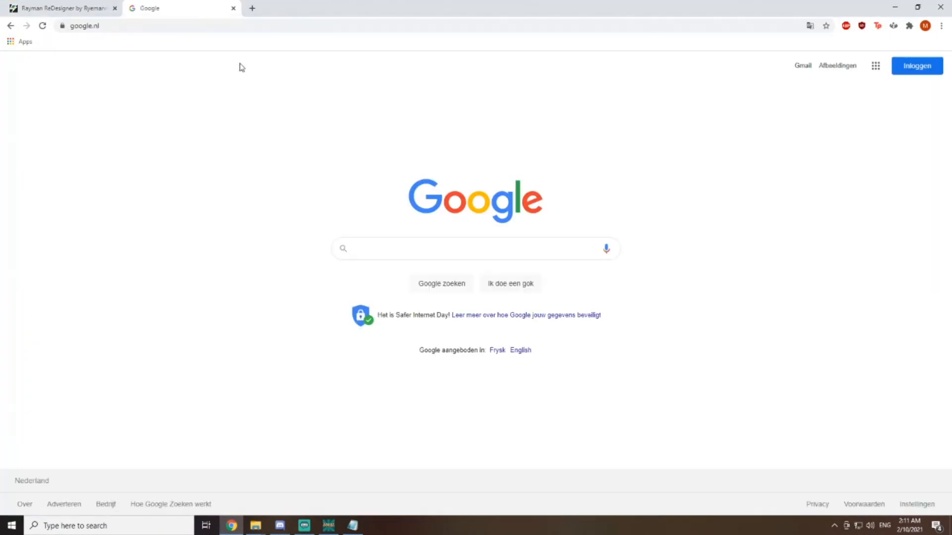
# Step: Search Google for an mp3 ogg converter and open Convertio's MP3 to OGG conversion page
pyautogui.write('mp3 ')
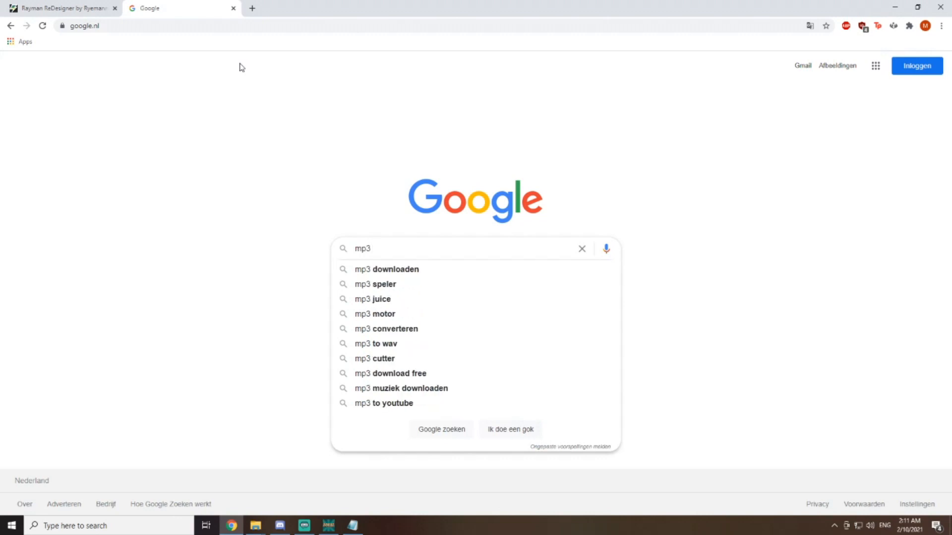
pyautogui.write('ogg ')
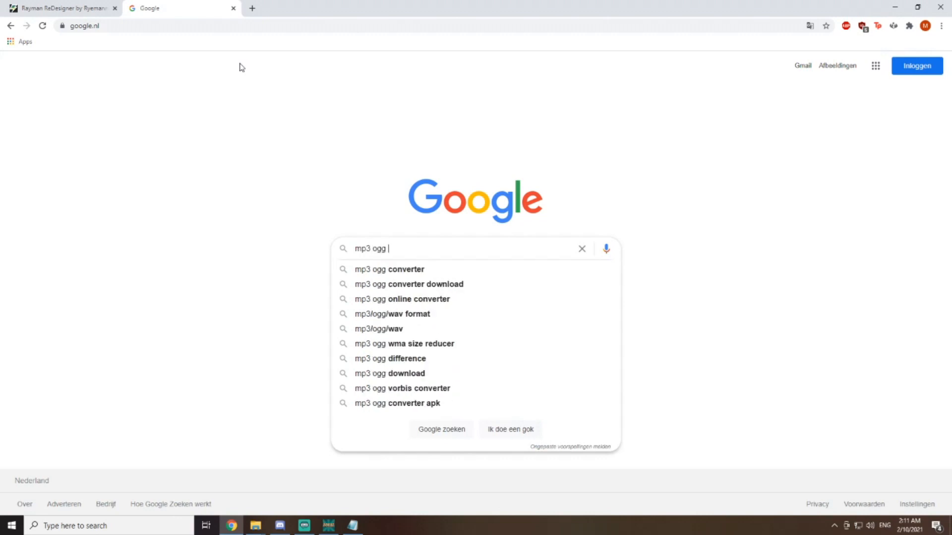
pyautogui.write('co')
pyautogui.click(374, 271)
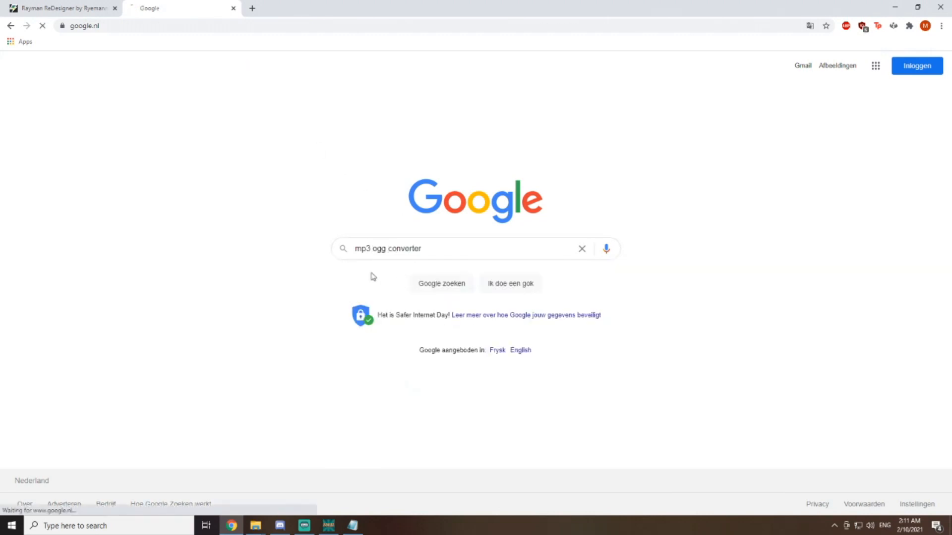
pyautogui.click(198, 161)
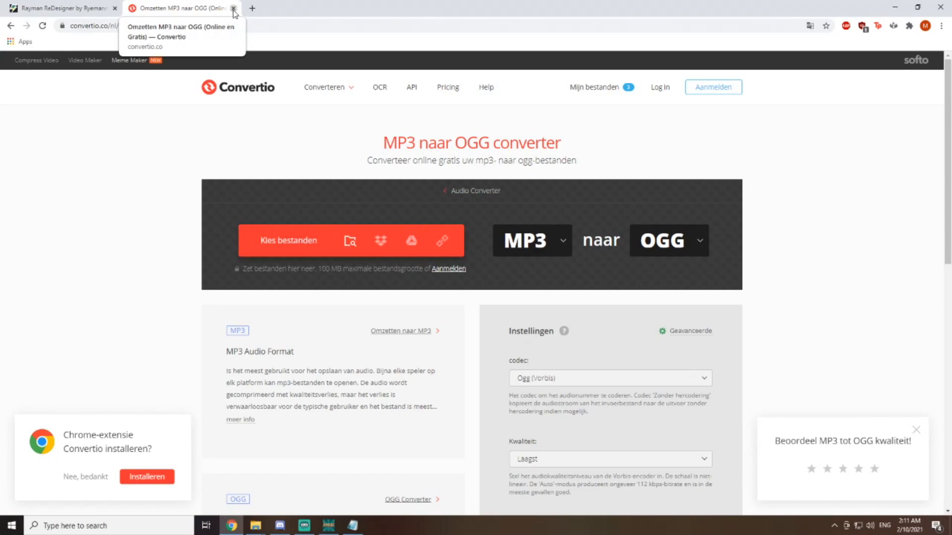
# Step: Close the converter page and return to Rayman ReDesigner to recheck the level's background selection
pyautogui.click(233, 9)
pyautogui.click(895, 7)
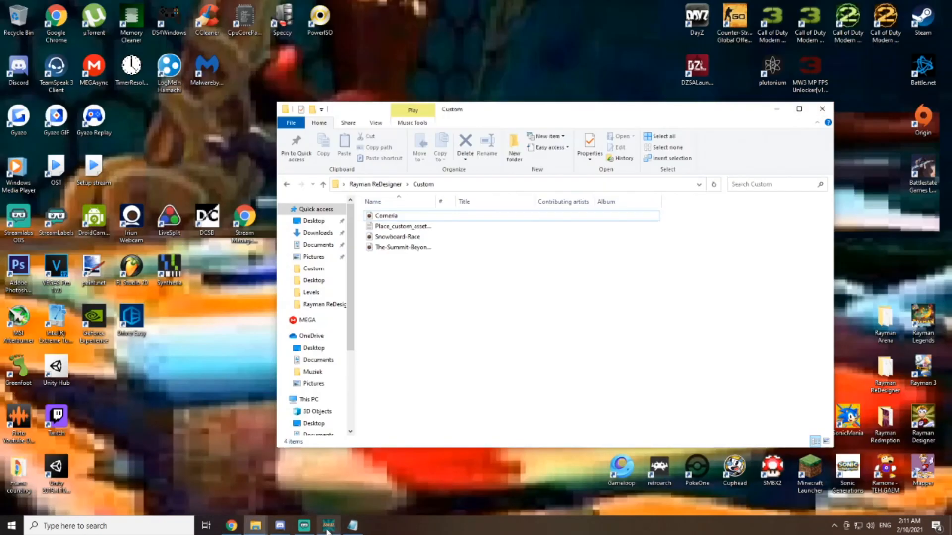
pyautogui.click(327, 526)
pyautogui.click(473, 344)
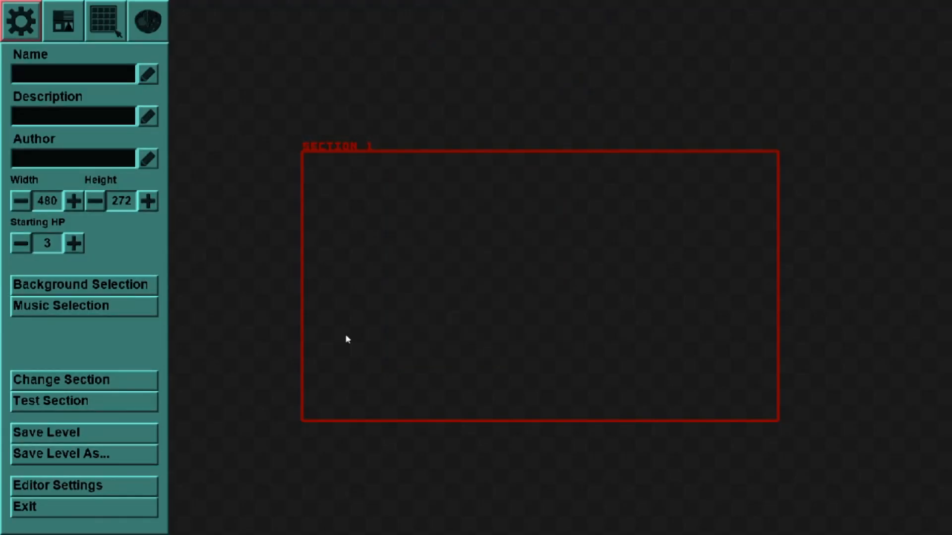
pyautogui.click(157, 290)
pyautogui.click(457, 341)
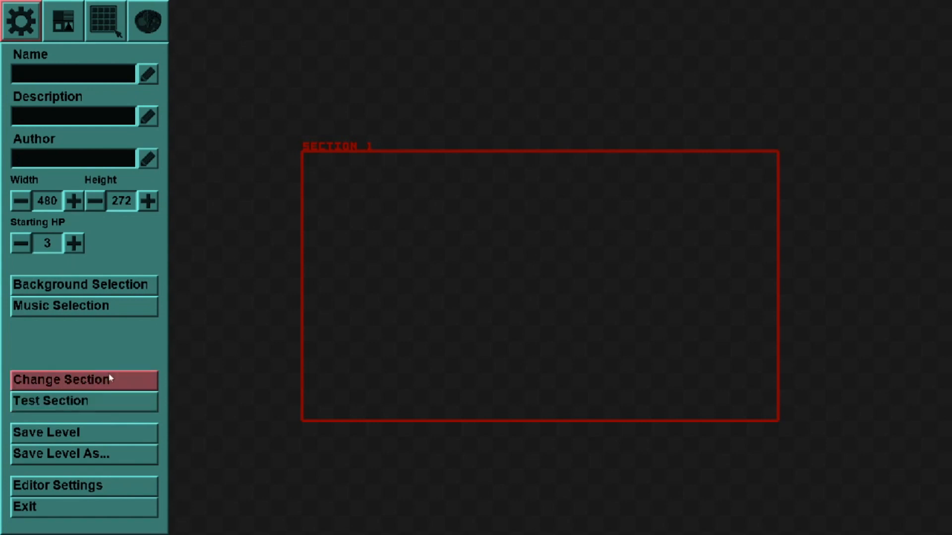
# Step: Test Section 1, return to the editor, and examine the editor settings before saving and closing them
pyautogui.click(40, 402)
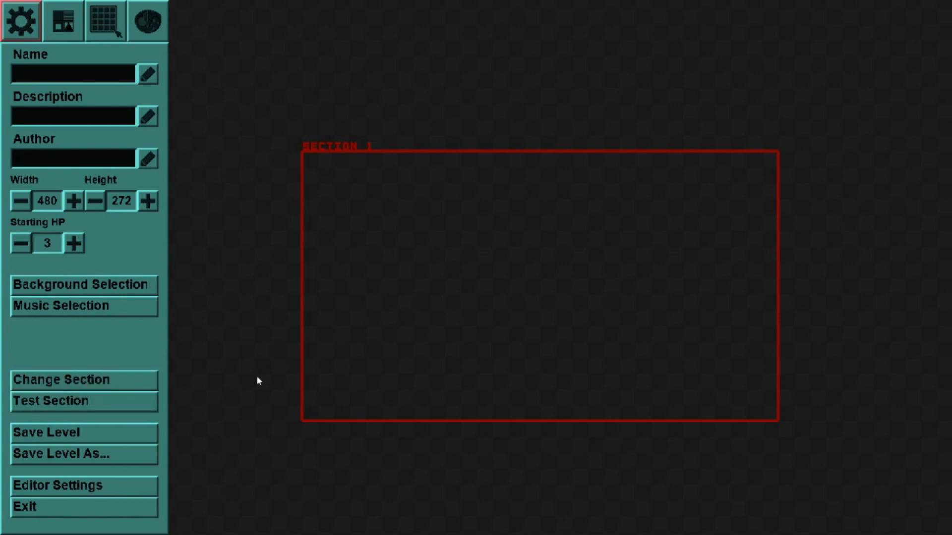
pyautogui.press('Escape')
pyautogui.click(78, 485)
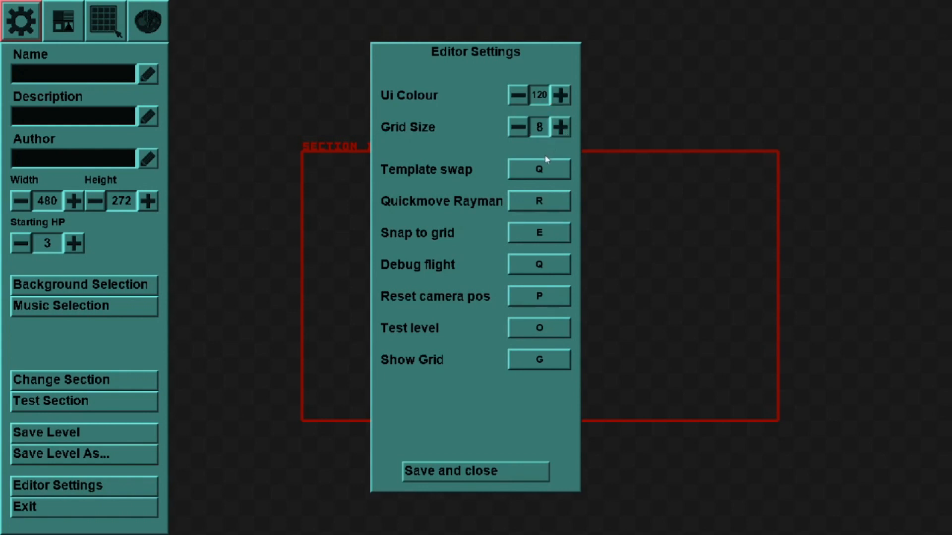
pyautogui.click(465, 477)
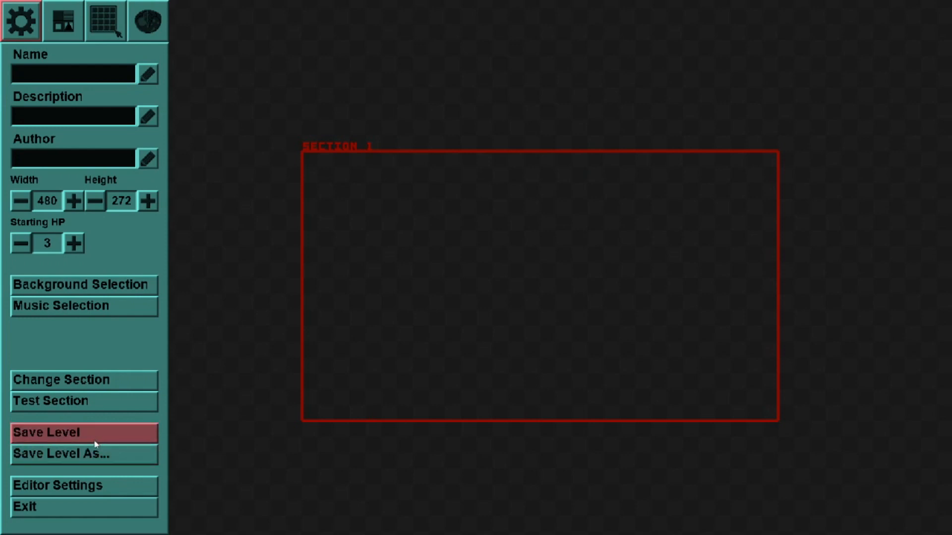
# Step: Save the level as a new text file named tutorial, checking the game folder's Levels subfolder in File Explorer before saving
pyautogui.click(93, 460)
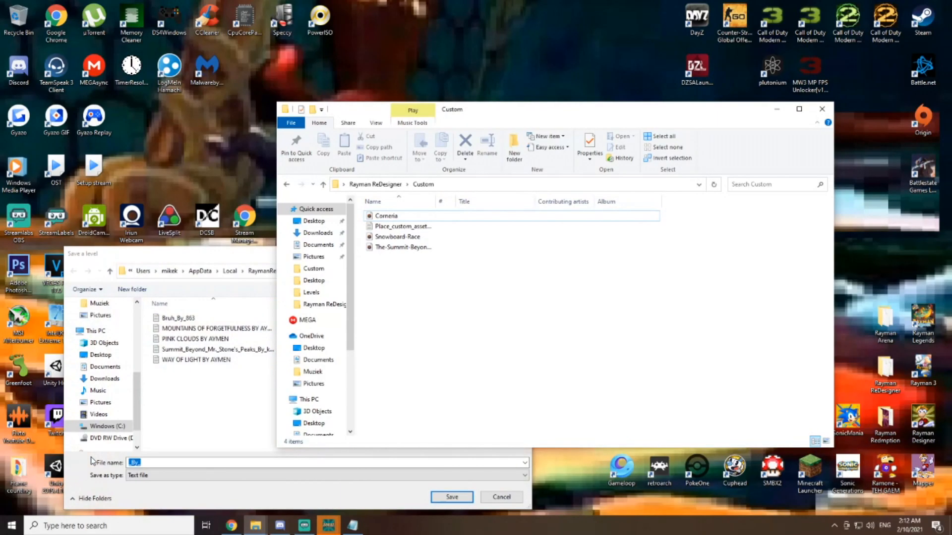
pyautogui.moveTo(239, 257); pyautogui.dragTo(397, 190)
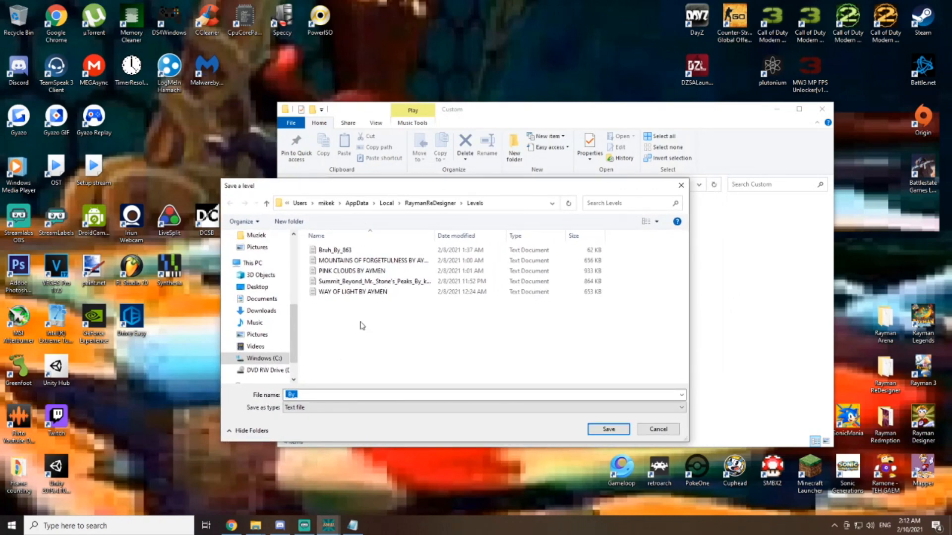
pyautogui.click(535, 173)
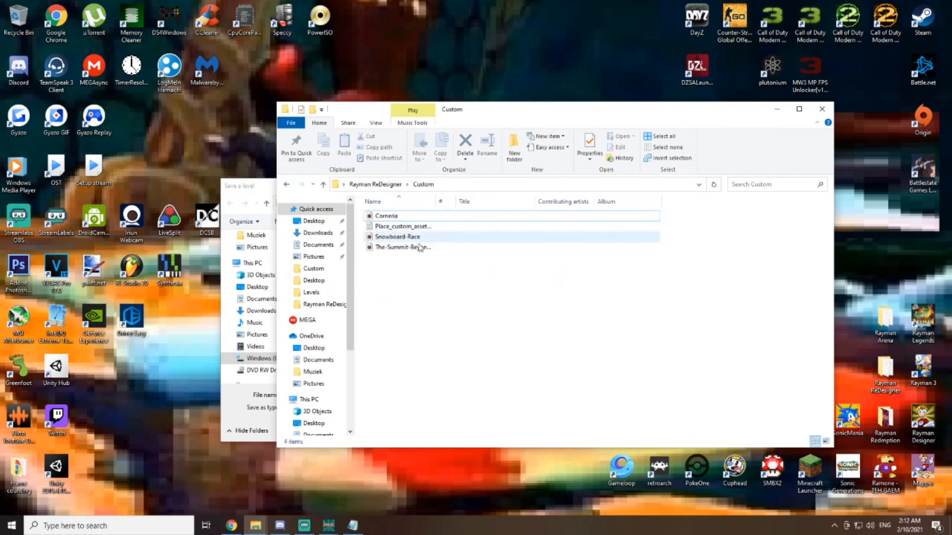
pyautogui.click(369, 185)
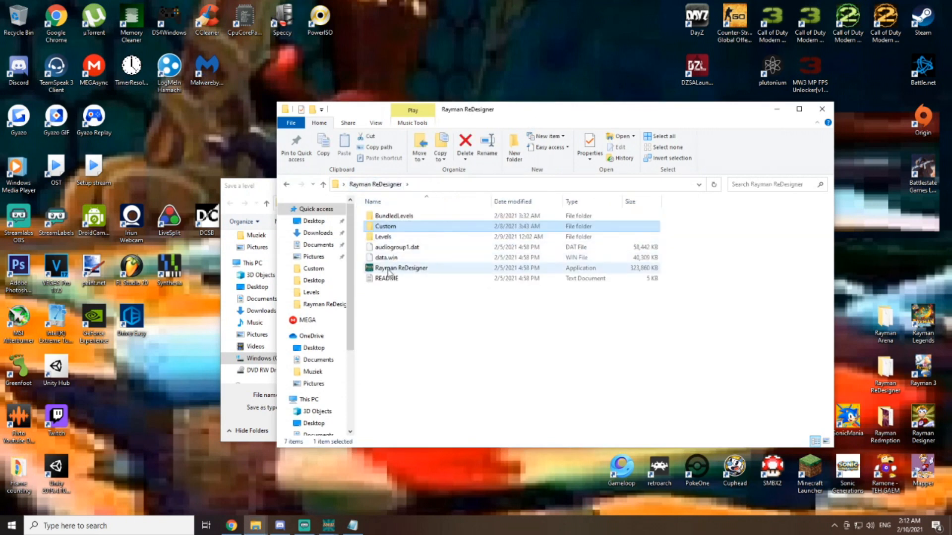
pyautogui.doubleClick(382, 237)
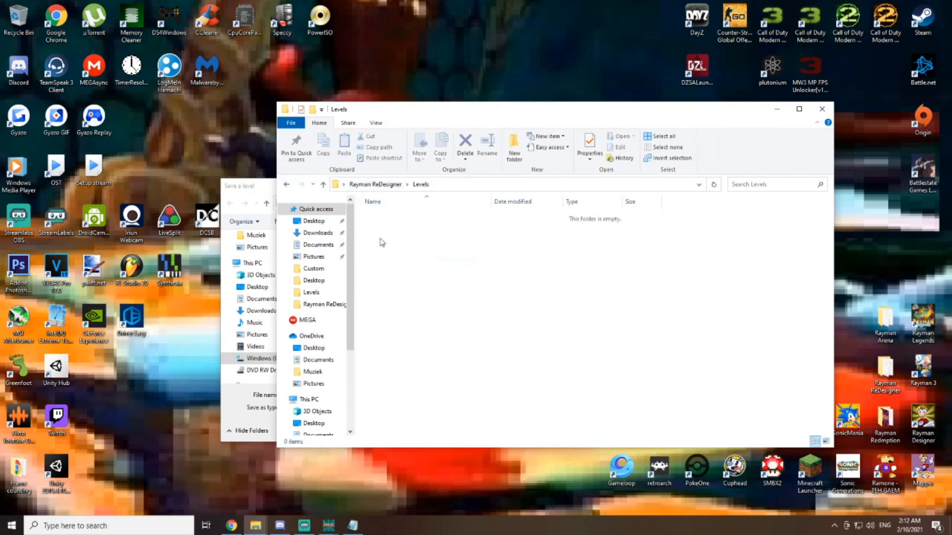
pyautogui.click(286, 185)
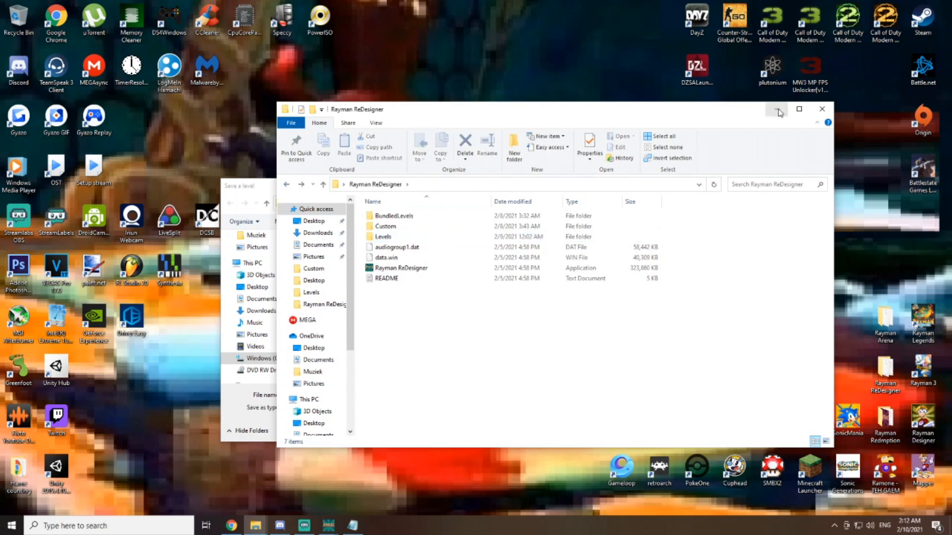
pyautogui.click(776, 109)
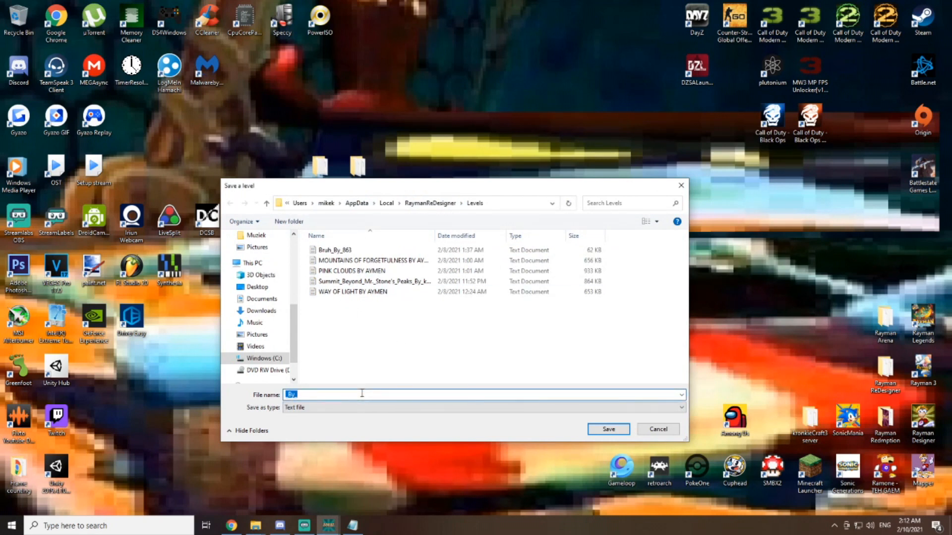
pyautogui.write('tutorial')
pyautogui.click(609, 429)
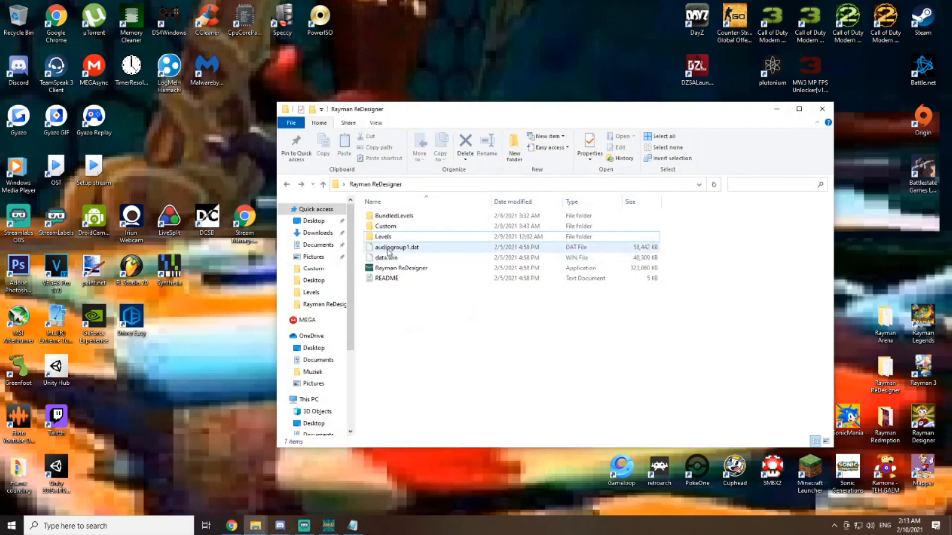
# Step: Check the Levels folder inside the Rayman ReDesigner folder for the saved level and minimise File Explorer
pyautogui.click(385, 238)
pyautogui.doubleClick(386, 239)
pyautogui.hotkey('alt', 'Left')
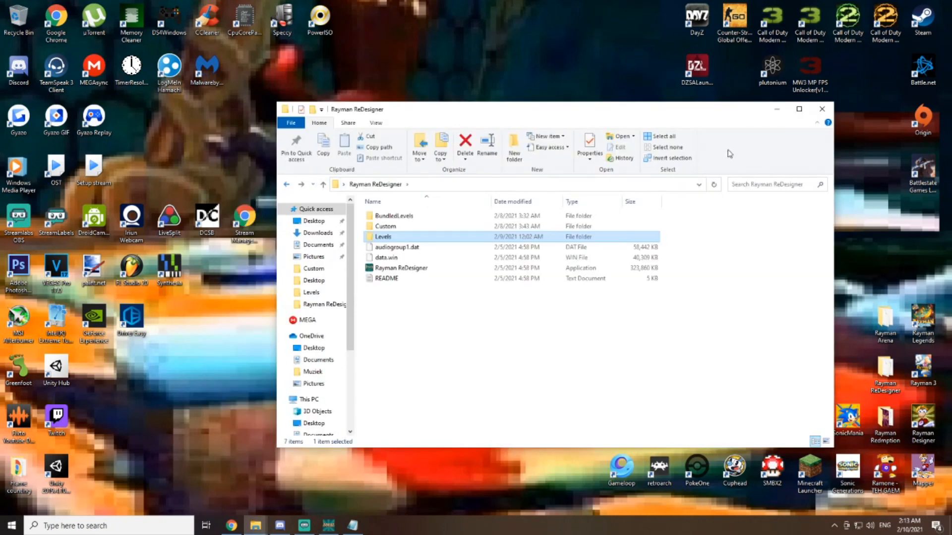
pyautogui.click(786, 115)
# Step: Search Windows for %appdata%, open the folder found and go up to AppData
pyautogui.click(114, 525)
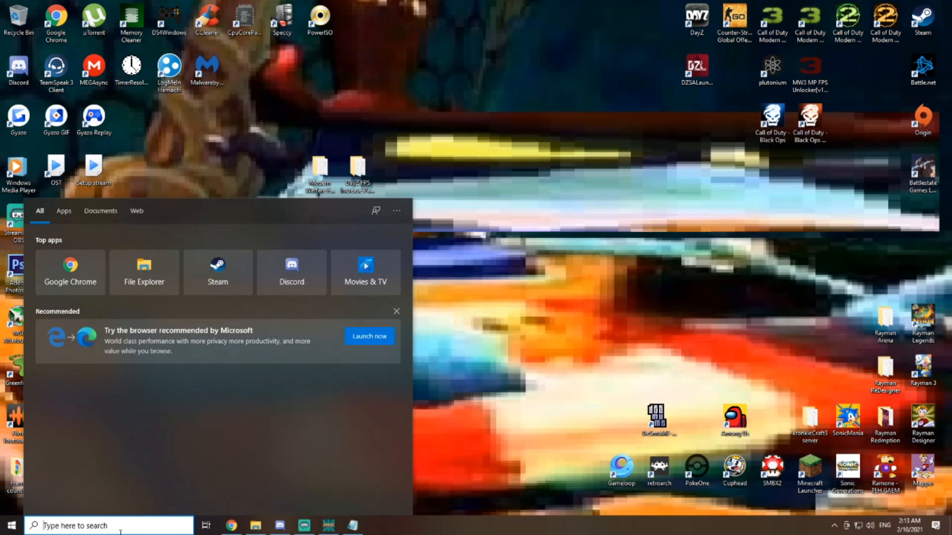
pyautogui.write('%appa')
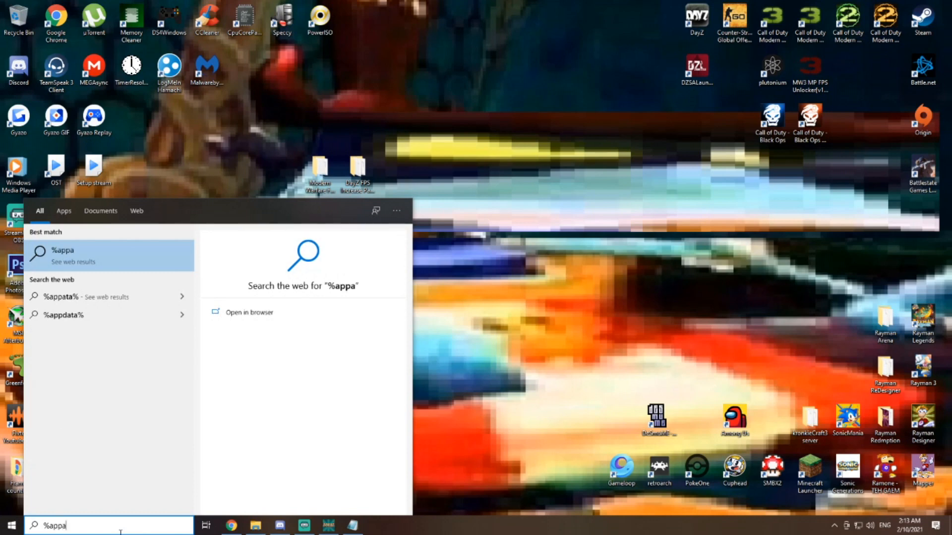
pyautogui.press('BackSpace')
pyautogui.write('data%')
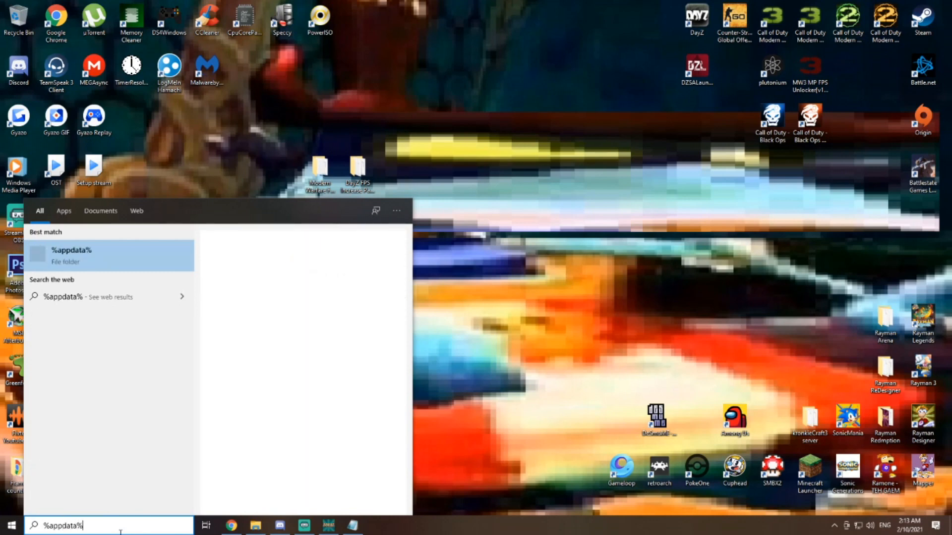
pyautogui.press('Return')
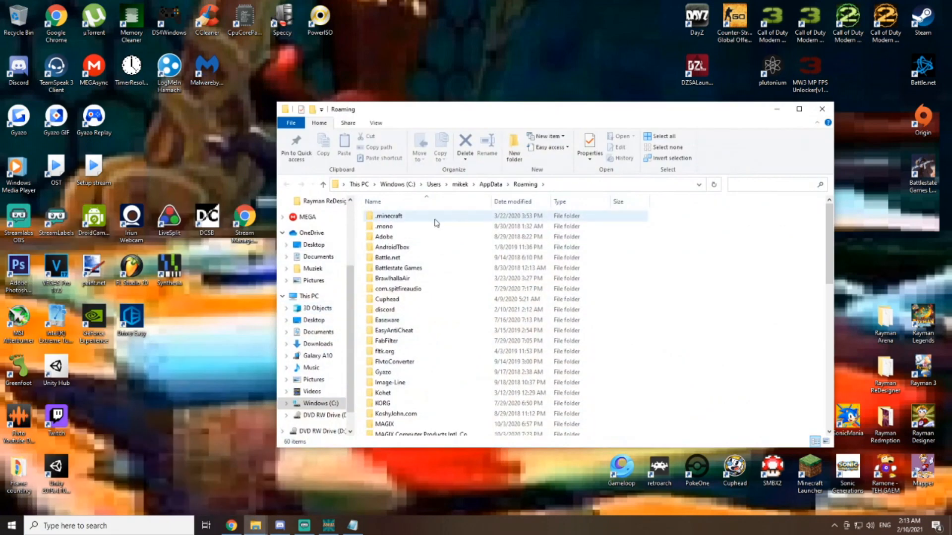
pyautogui.click(491, 184)
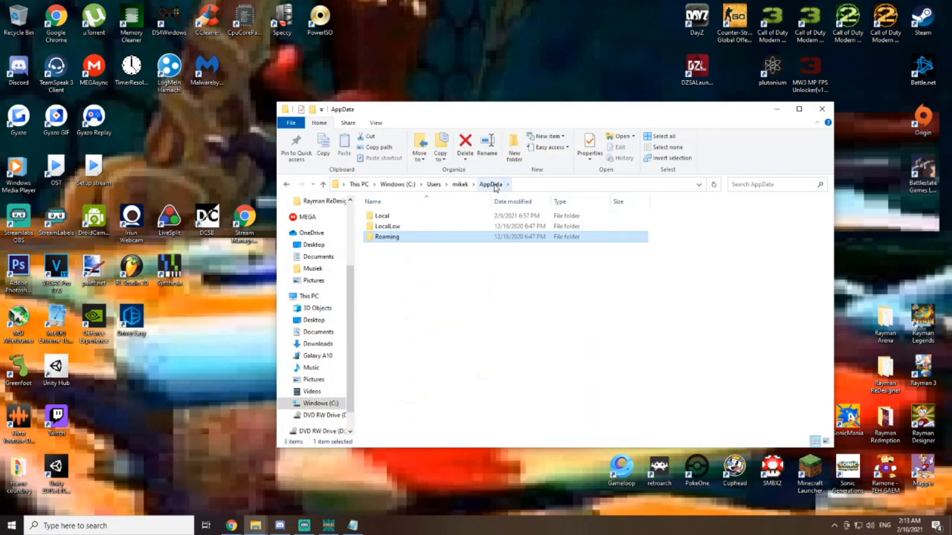
# Step: Open the RaymanReDesigner Levels folder under Local, locate the tutorial file and minimise File Explorer
pyautogui.doubleClick(384, 216)
pyautogui.scroll(-18, 394, 341)
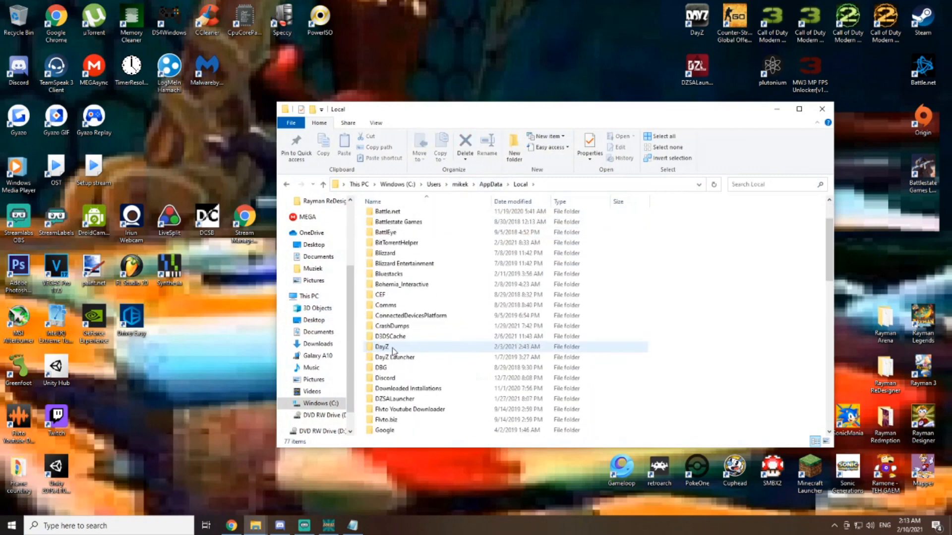
pyautogui.press('r')
pyautogui.press('r')
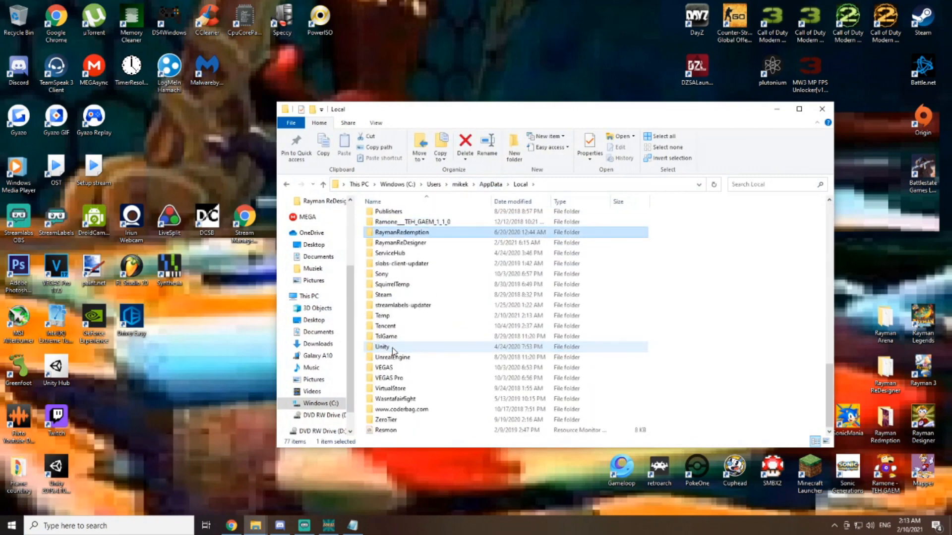
pyautogui.doubleClick(379, 243)
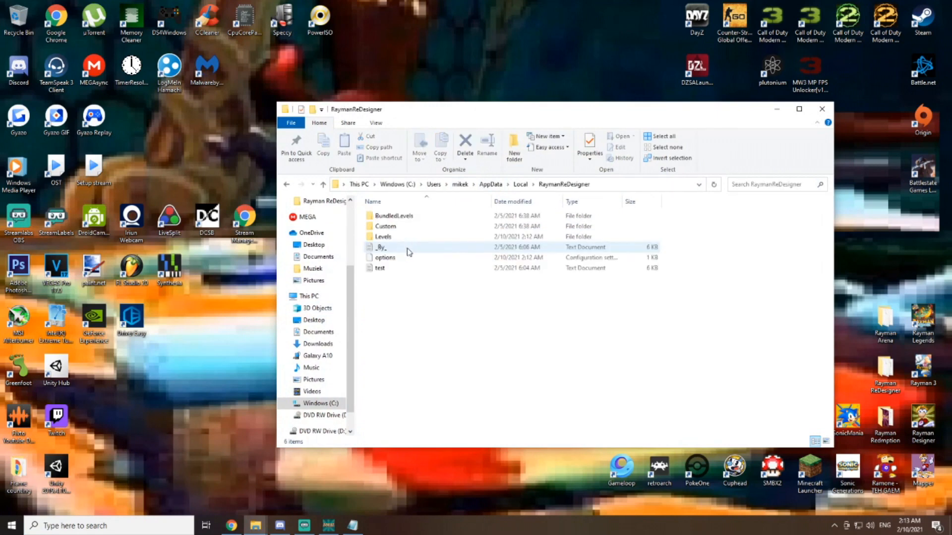
pyautogui.doubleClick(381, 238)
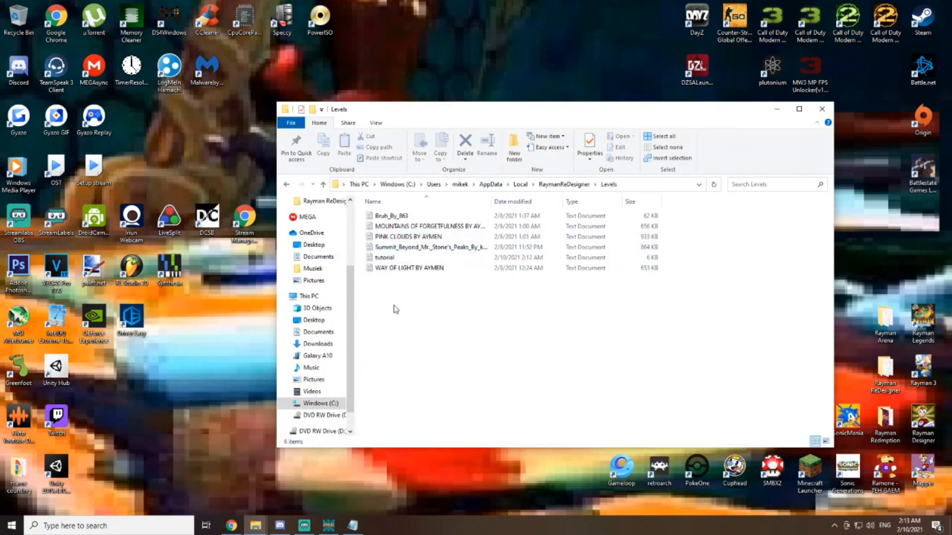
pyautogui.click(391, 259)
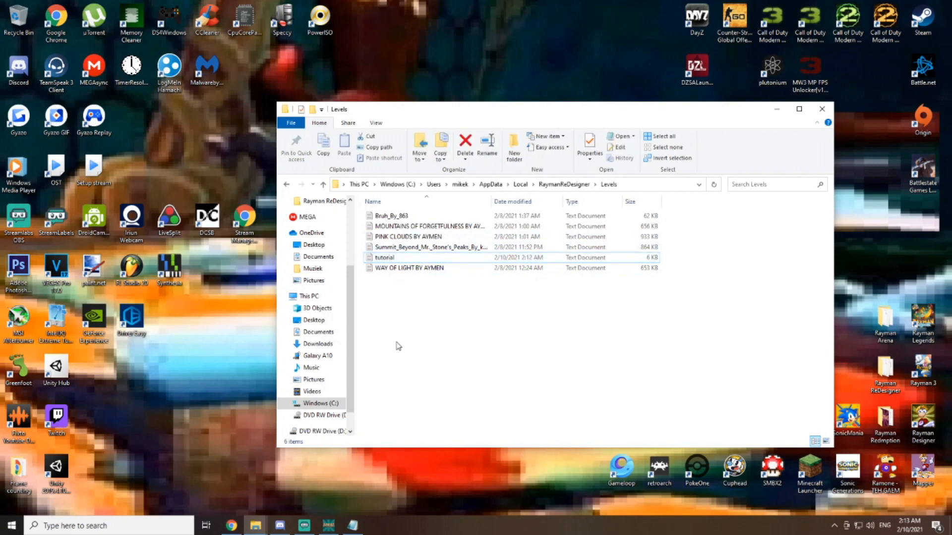
pyautogui.click(777, 109)
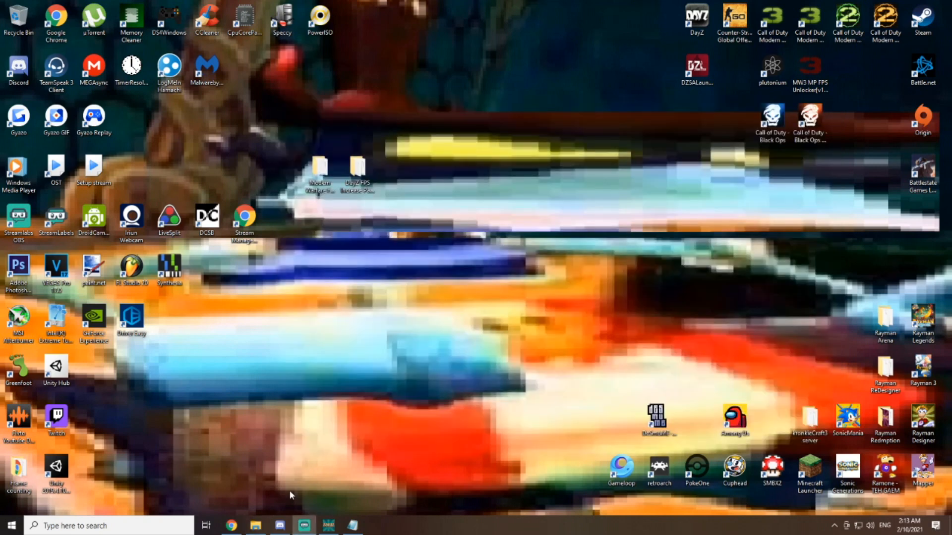
# Step: Switch back to Rayman ReDesigner and name the level test
pyautogui.click(328, 528)
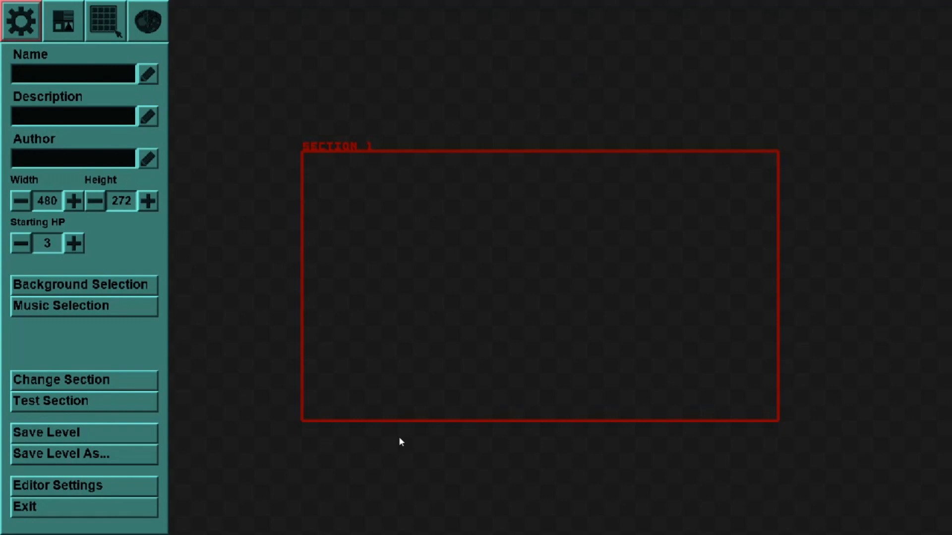
pyautogui.click(147, 74)
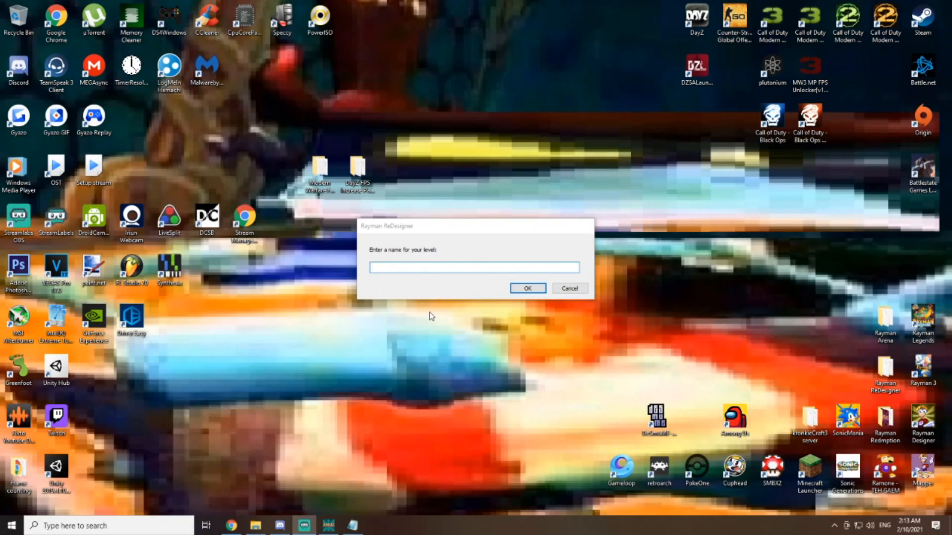
pyautogui.click(410, 266)
pyautogui.write('test')
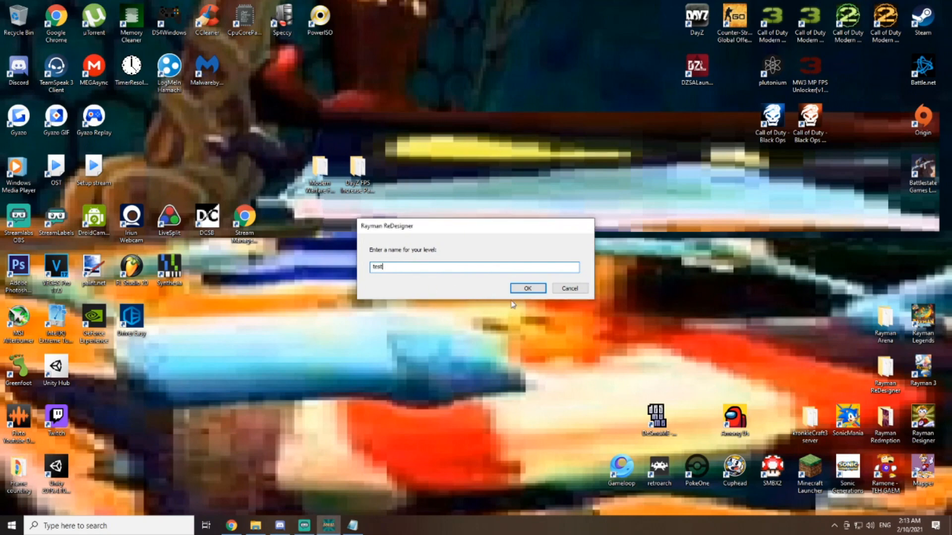
pyautogui.click(516, 290)
# Step: Enter the creator's username as the level's author
pyautogui.write('k')
pyautogui.write('ronkie10')
pyautogui.click(527, 288)
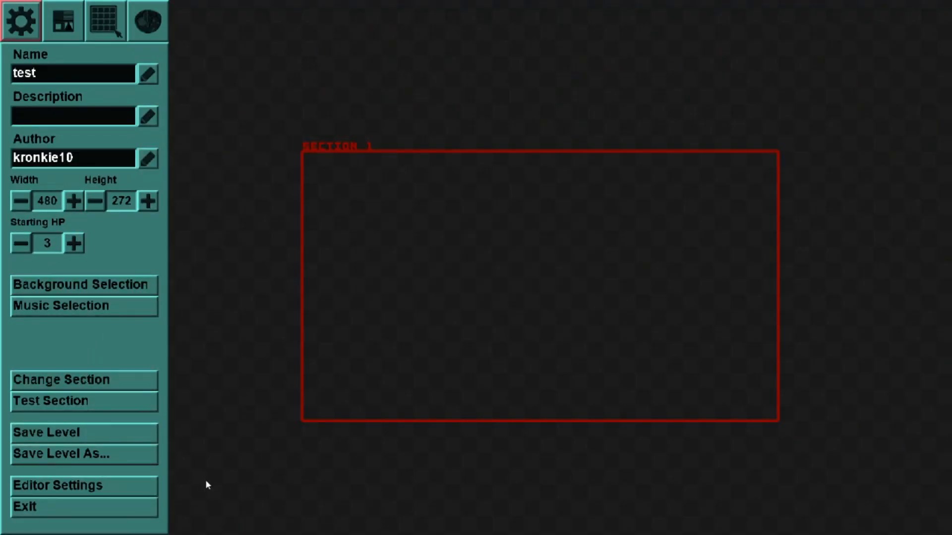
pyautogui.scroll(-1, 205, 480)
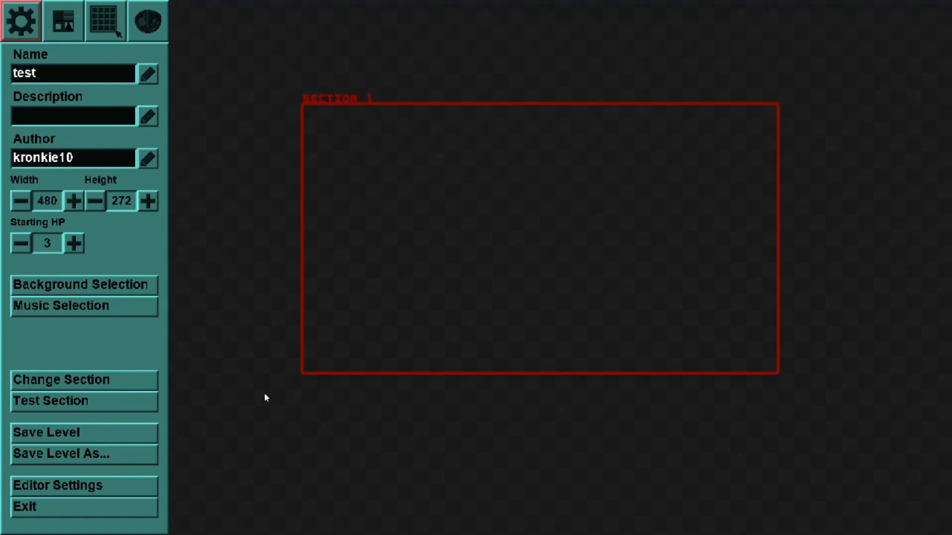
# Step: Open the tile layer settings and assign the grassy jungle tileset to Layer 1
pyautogui.click(105, 17)
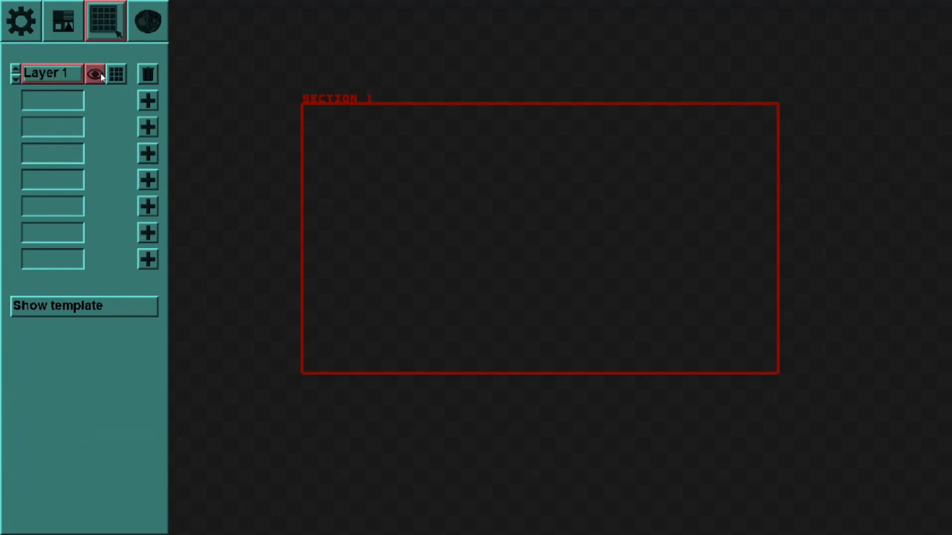
pyautogui.click(116, 75)
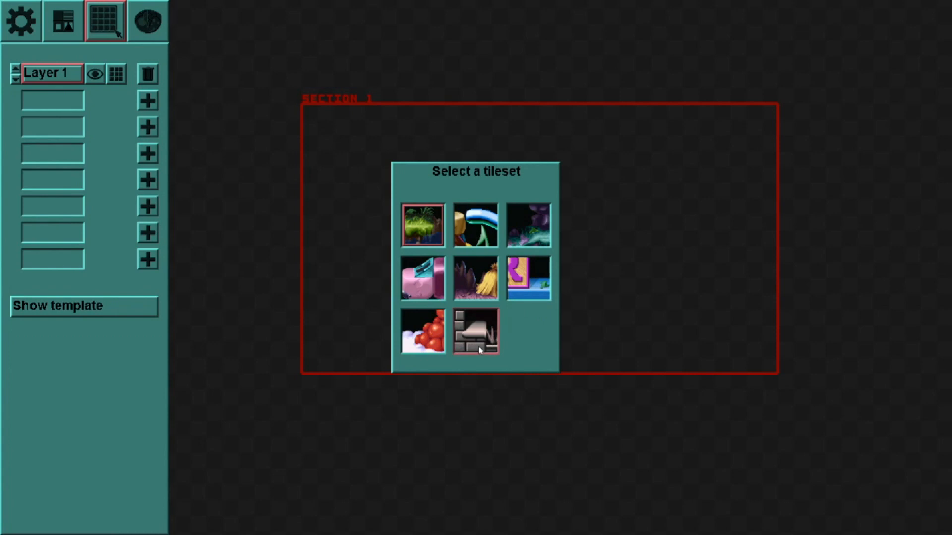
pyautogui.click(423, 225)
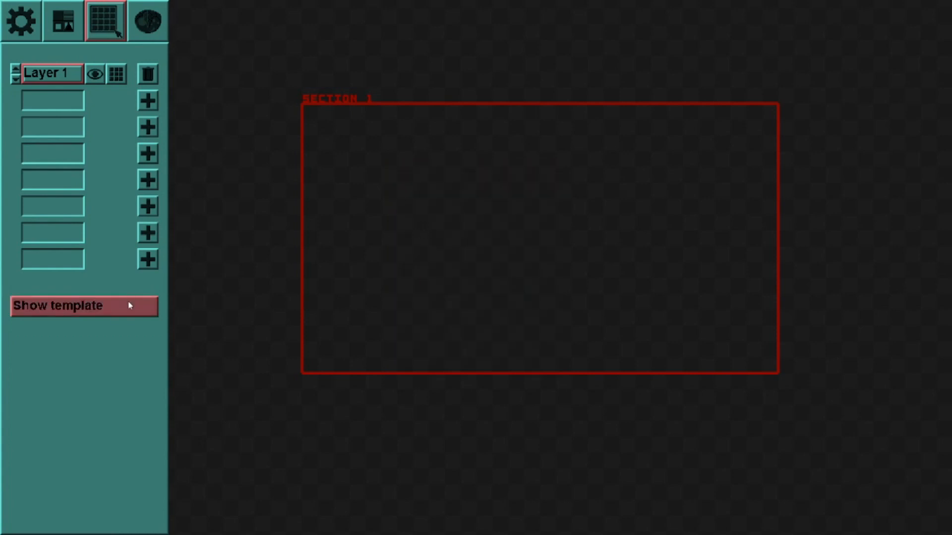
# Step: Open the jungle tileset's template and look through its ready-made platforms, slopes and plants
pyautogui.click(106, 309)
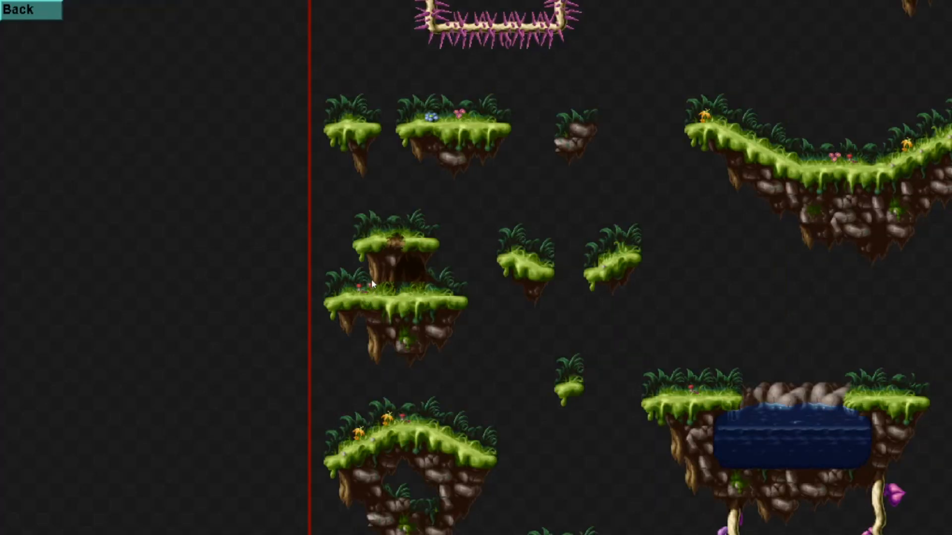
pyautogui.press('d')
pyautogui.press('w')
pyautogui.scroll(-5, 368, 287)
pyautogui.press('d')
pyautogui.press('s')
pyautogui.press('a')
pyautogui.scroll(-4, 423, 269)
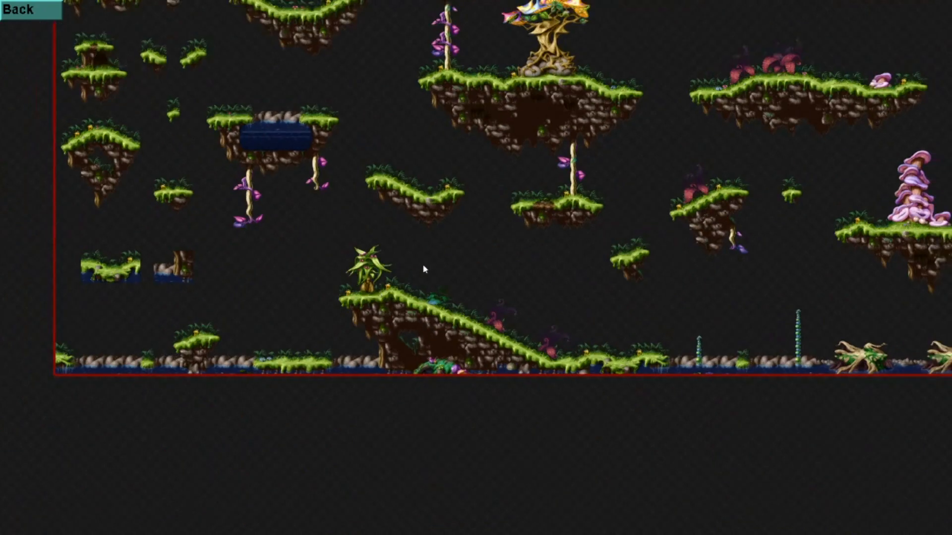
pyautogui.press('w')
pyautogui.press('d')
pyautogui.press('a')
pyautogui.press('s')
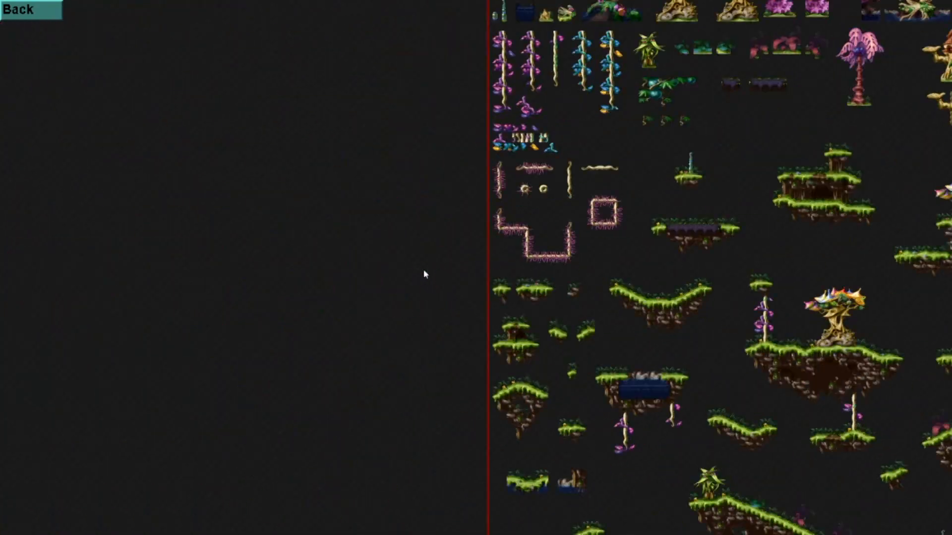
pyautogui.press('d')
pyautogui.press('s')
pyautogui.press('a')
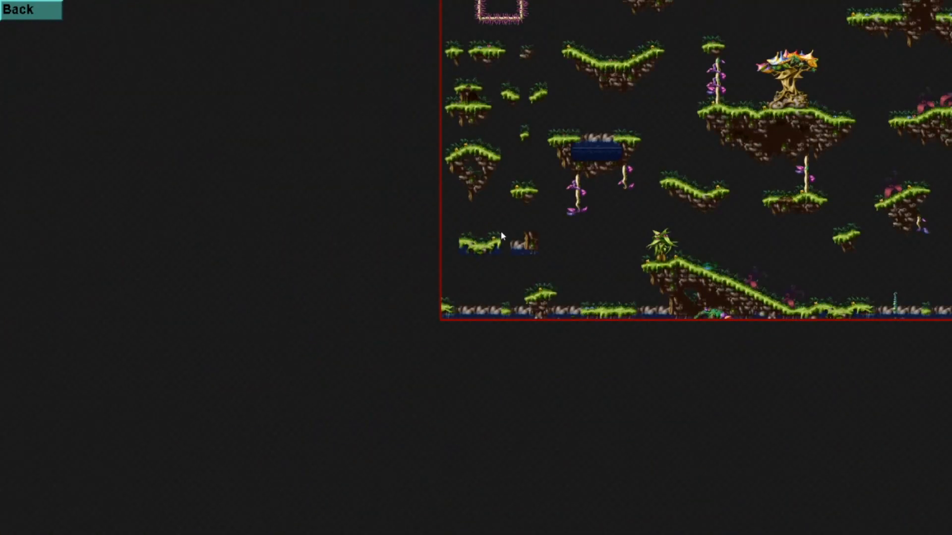
pyautogui.scroll(4, 501, 237)
pyautogui.press('d')
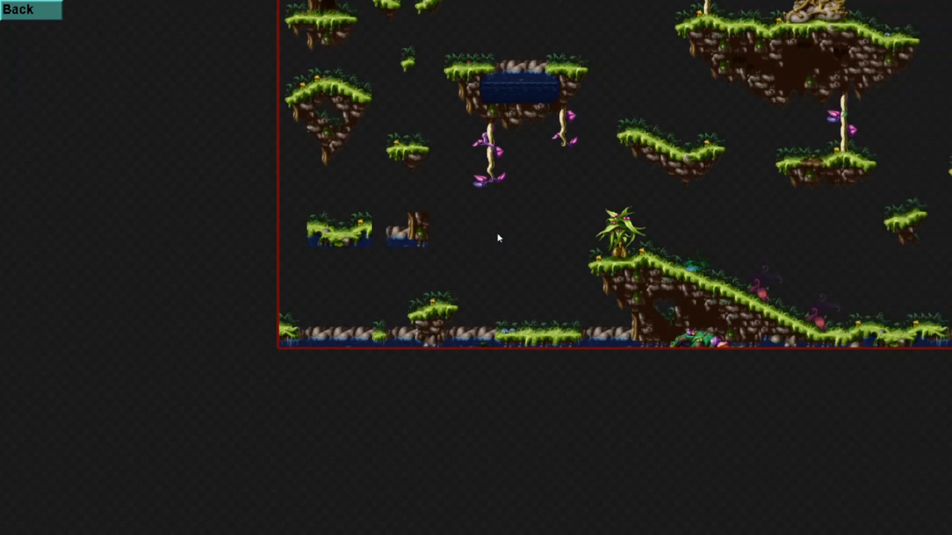
pyautogui.press('w')
pyautogui.scroll(2, 404, 284)
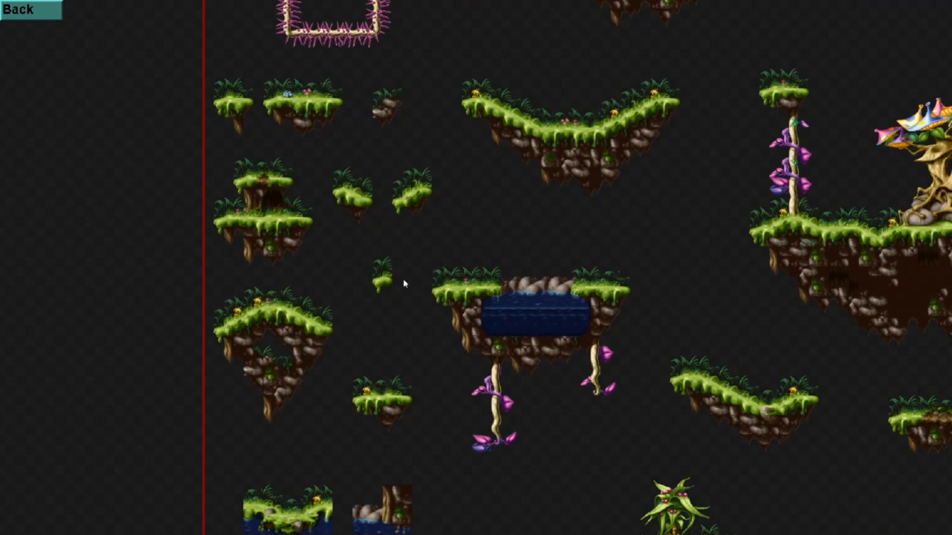
pyautogui.scroll(-4, 347, 124)
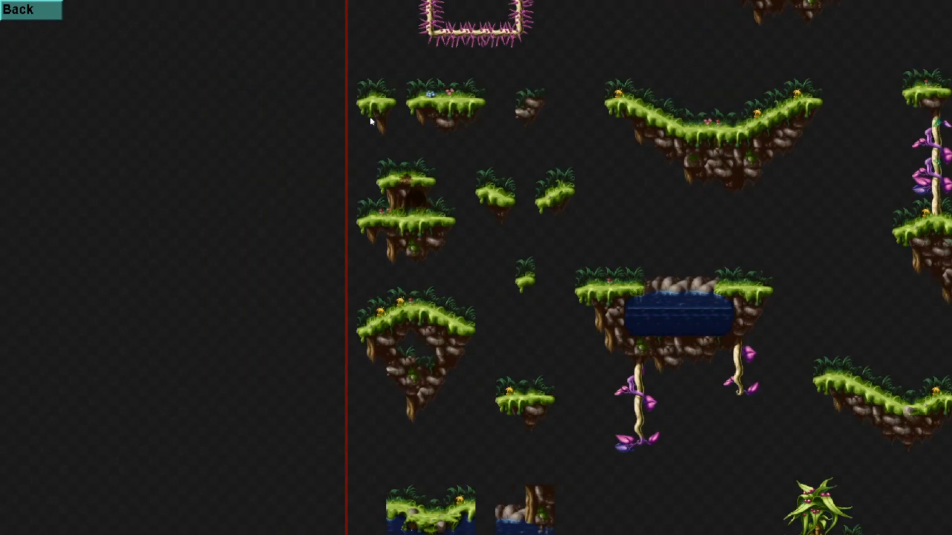
# Step: Copy the small flowered grass platform from the template and place it in the lower-left part of Section 1
pyautogui.scroll(6, 372, 122)
pyautogui.moveTo(373, 120); pyautogui.dragTo(478, 221)
pyautogui.click(29, 10)
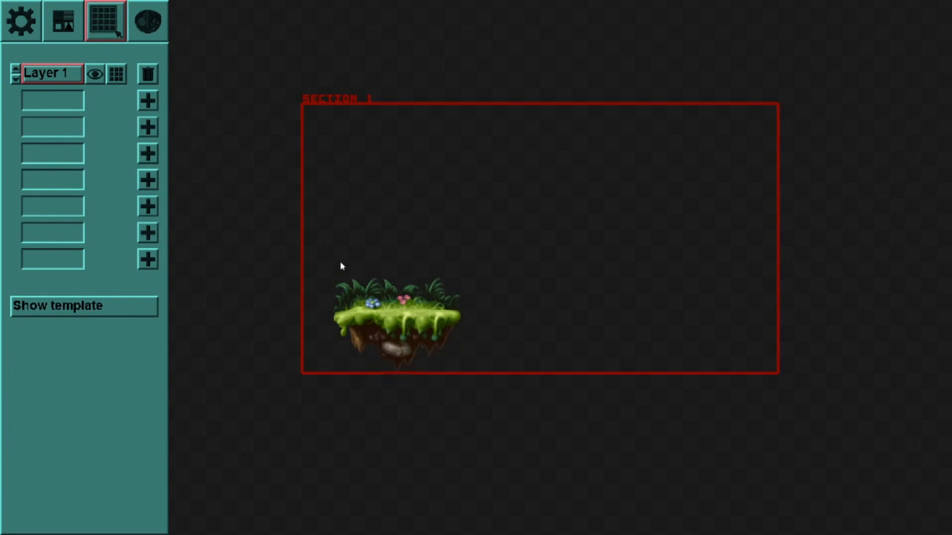
pyautogui.moveTo(329, 258); pyautogui.dragTo(437, 350)
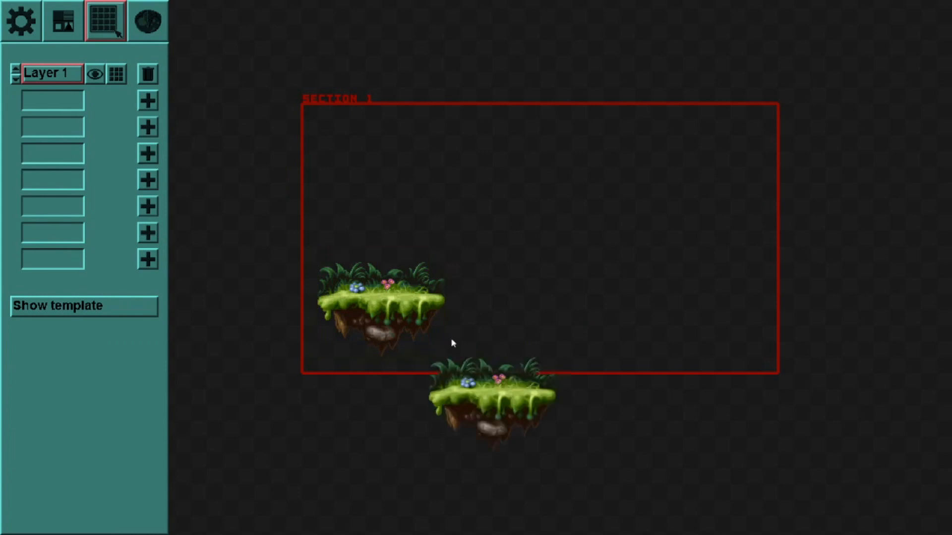
# Step: Place a second copy of the grass platform in the section's right half, release the copied tiles and delete that copy
pyautogui.click(554, 227)
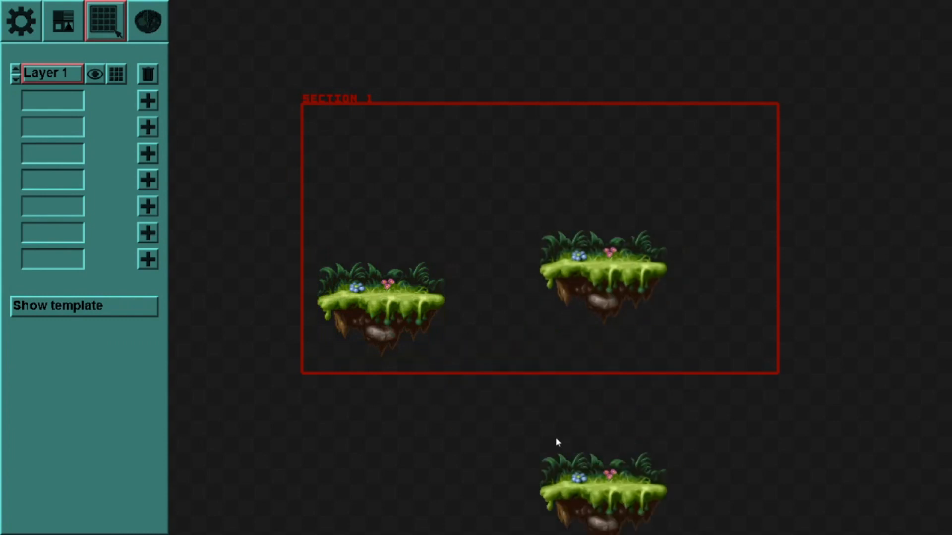
pyautogui.rightClick(491, 158)
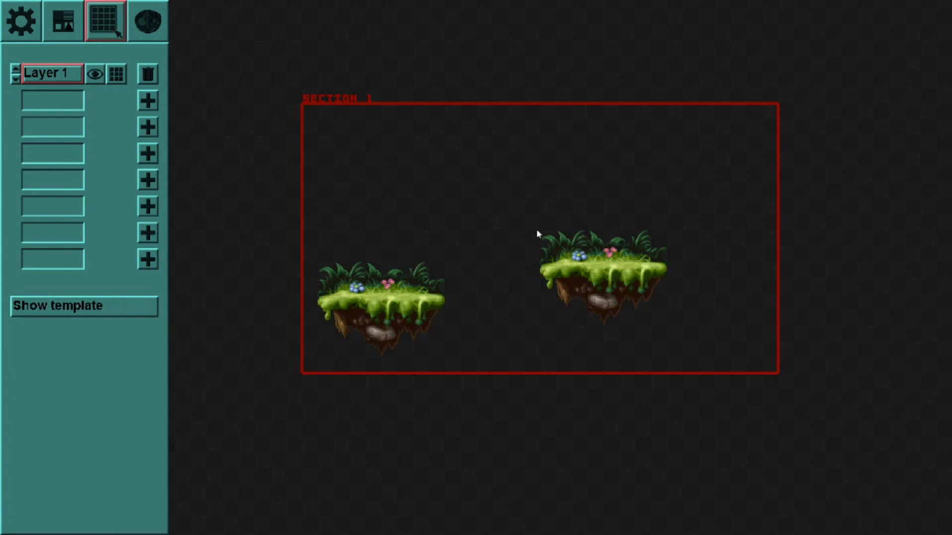
pyautogui.moveTo(507, 197); pyautogui.dragTo(697, 338)
pyautogui.press('Delete')
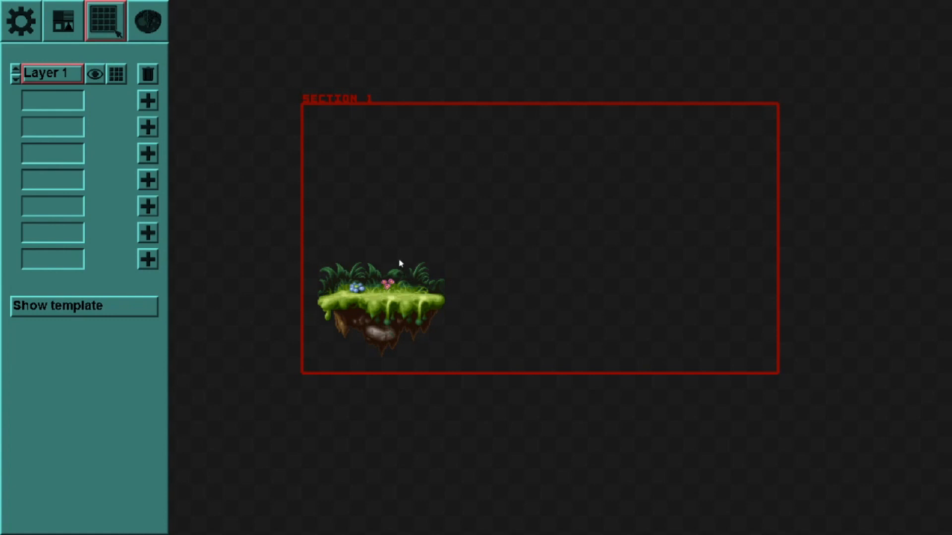
# Step: Copy the rising right end of the curved grass platform and join it to the placed platform's right end
pyautogui.click(86, 305)
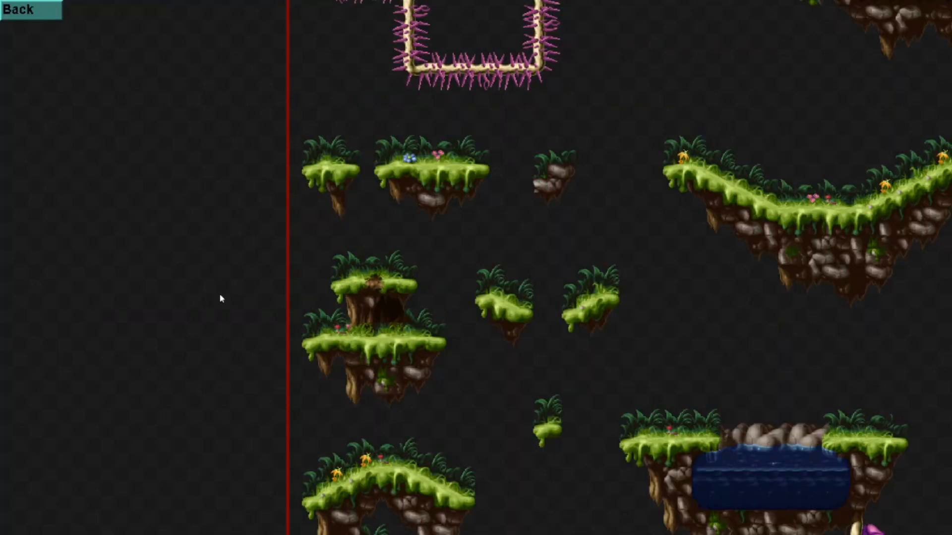
pyautogui.press('Right')
pyautogui.press('Right')
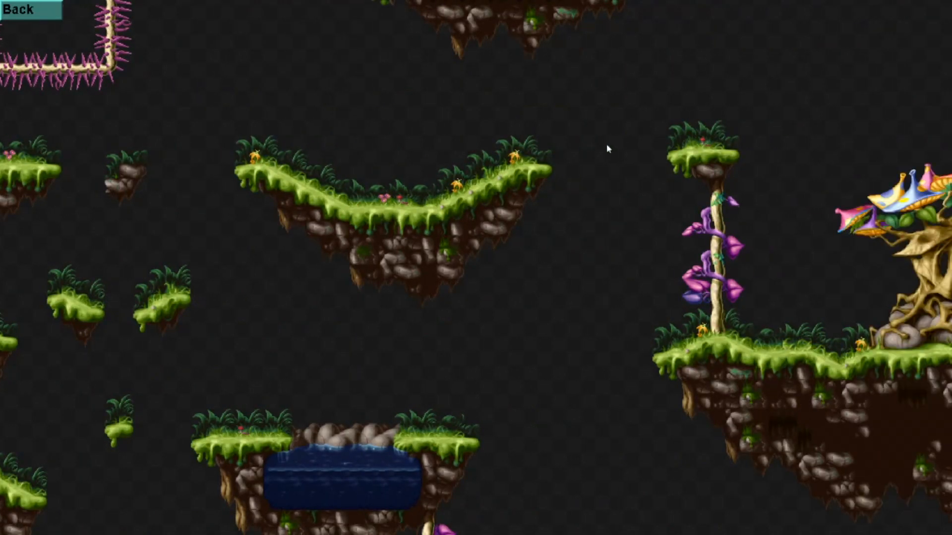
pyautogui.moveTo(464, 133); pyautogui.dragTo(542, 207)
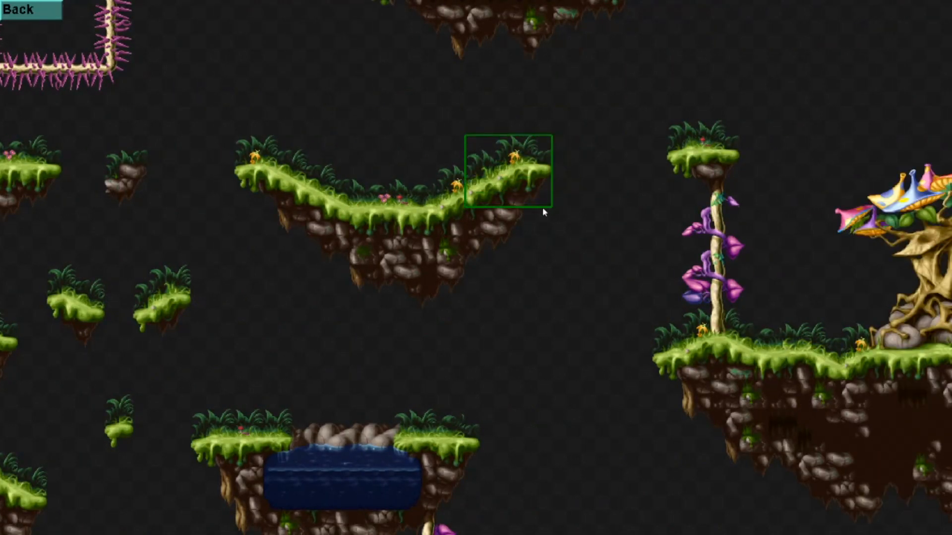
pyautogui.click(32, 10)
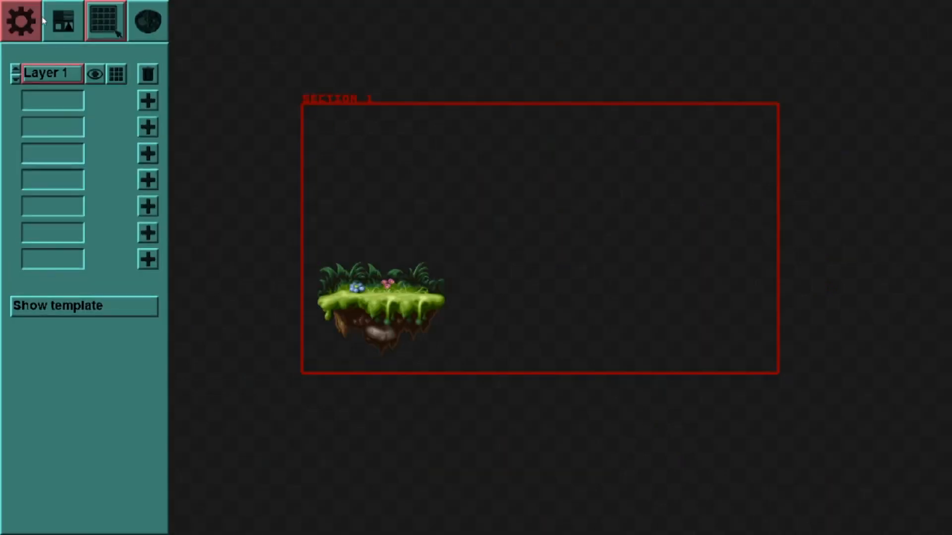
pyautogui.click(421, 243)
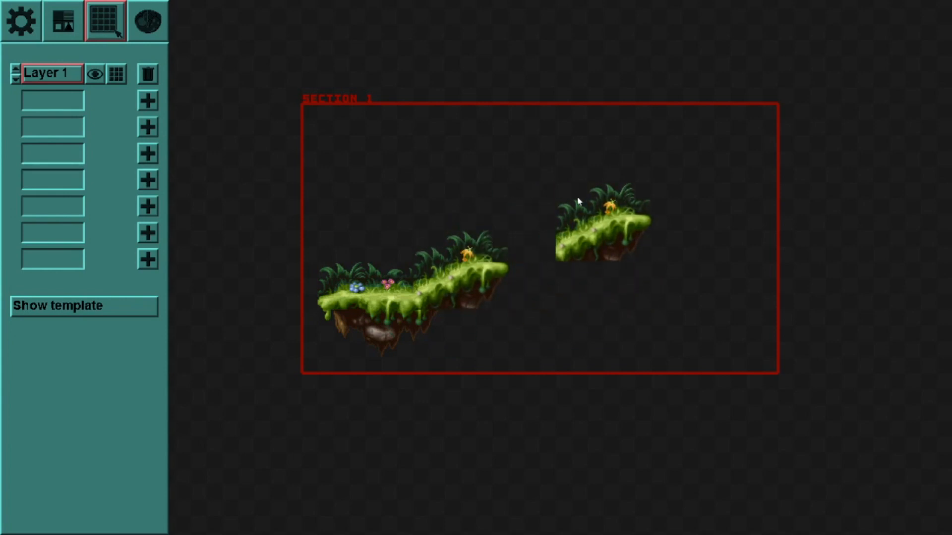
pyautogui.rightClick(597, 208)
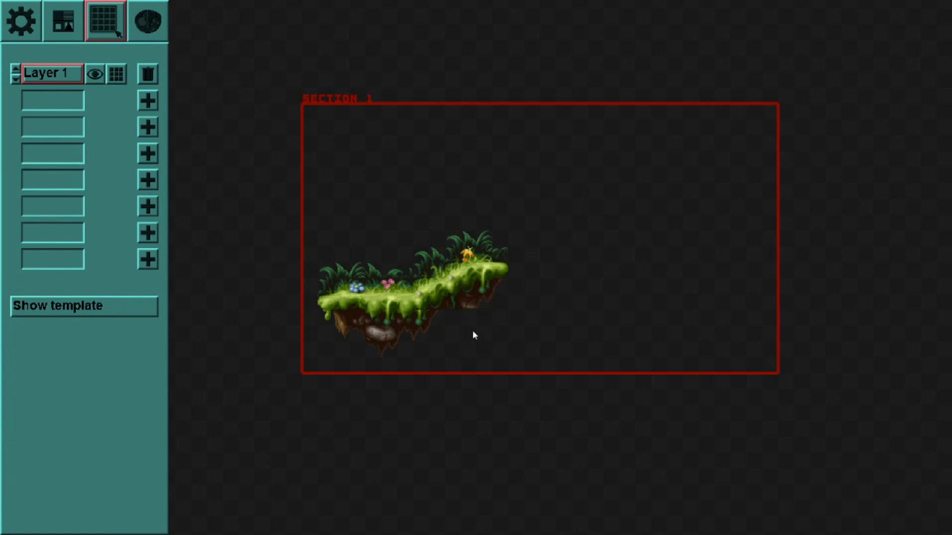
# Step: Fill in the underside of the rising grass slope with rock tiles copied from the template
pyautogui.click(124, 306)
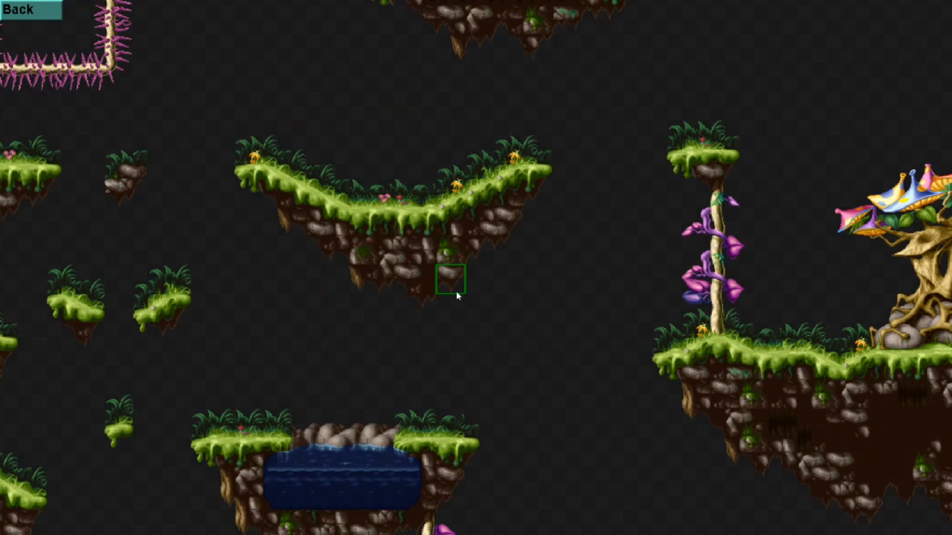
pyautogui.click(3, 7)
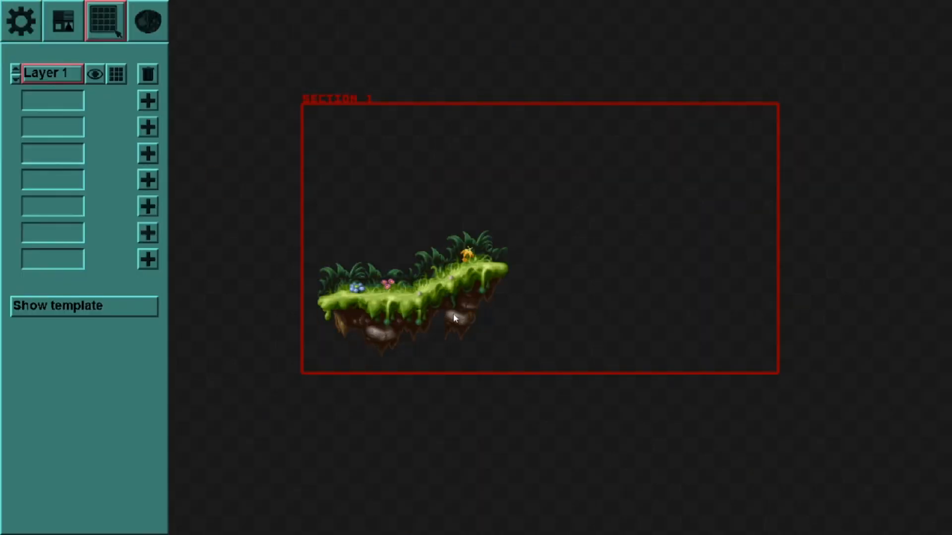
pyautogui.click(137, 308)
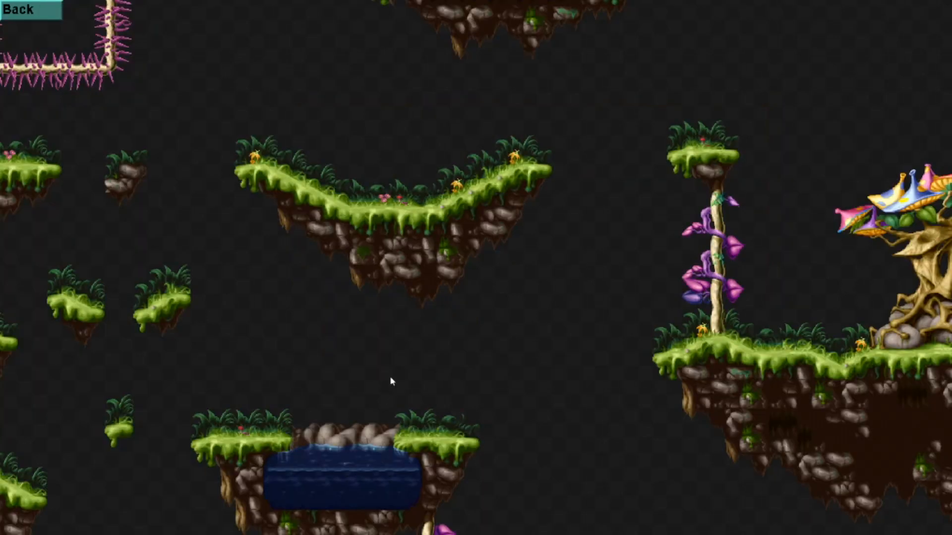
pyautogui.click(20, 9)
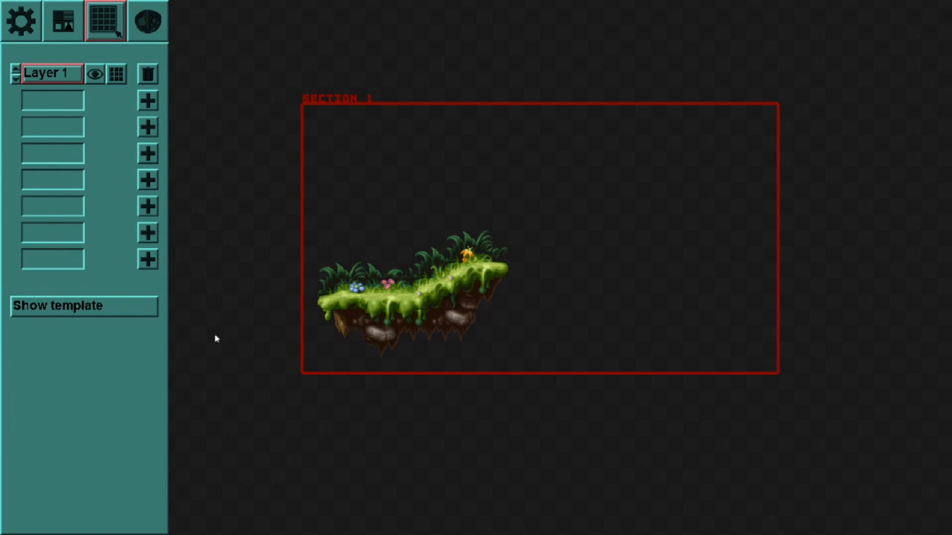
# Step: Deselect Layer 1 and examine the assembled grass platform from different parts of Section 1
pyautogui.moveTo(216, 336); pyautogui.dragTo(443, 333)
pyautogui.press('Right')
pyautogui.press('Escape')
pyautogui.press('Right')
pyautogui.press('Left')
pyautogui.press('Left')
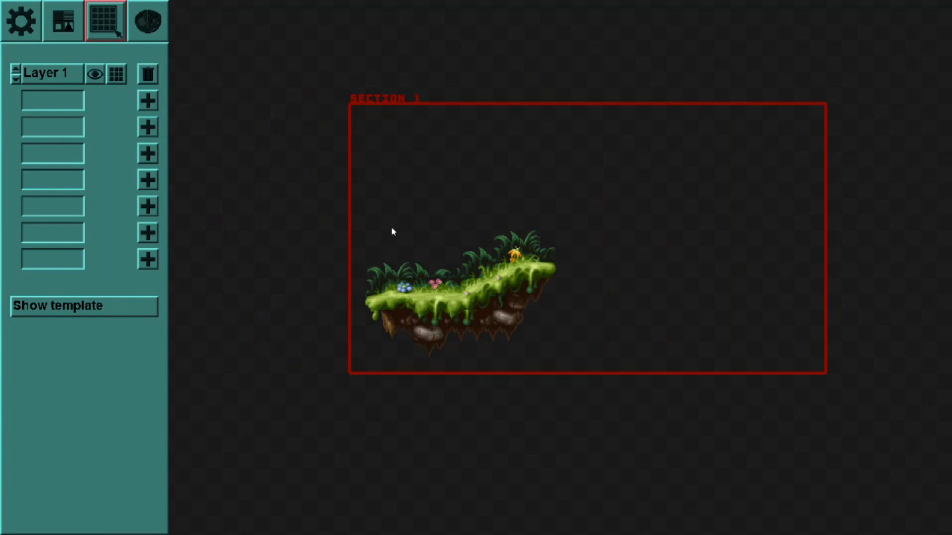
pyautogui.press('Down')
pyautogui.press('Up')
pyautogui.press('Right')
pyautogui.press('Left')
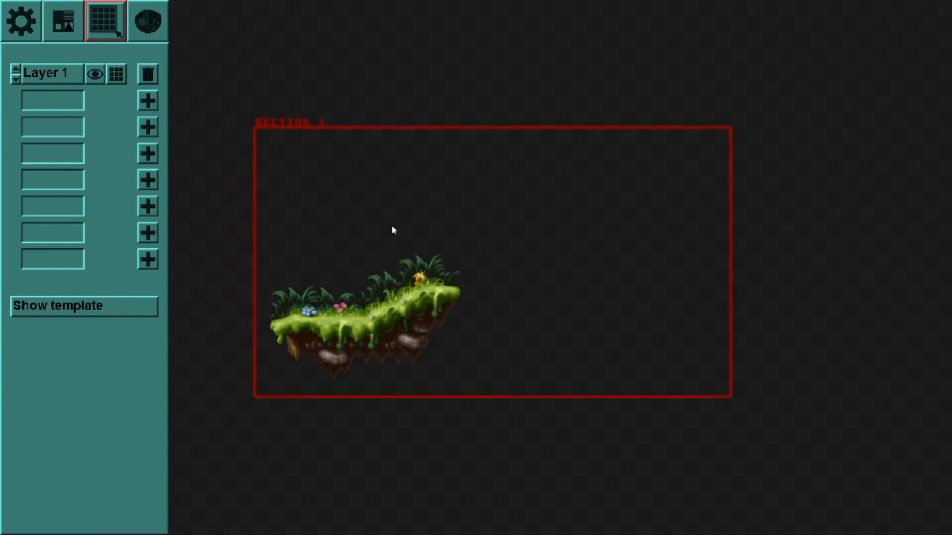
pyautogui.press('Left')
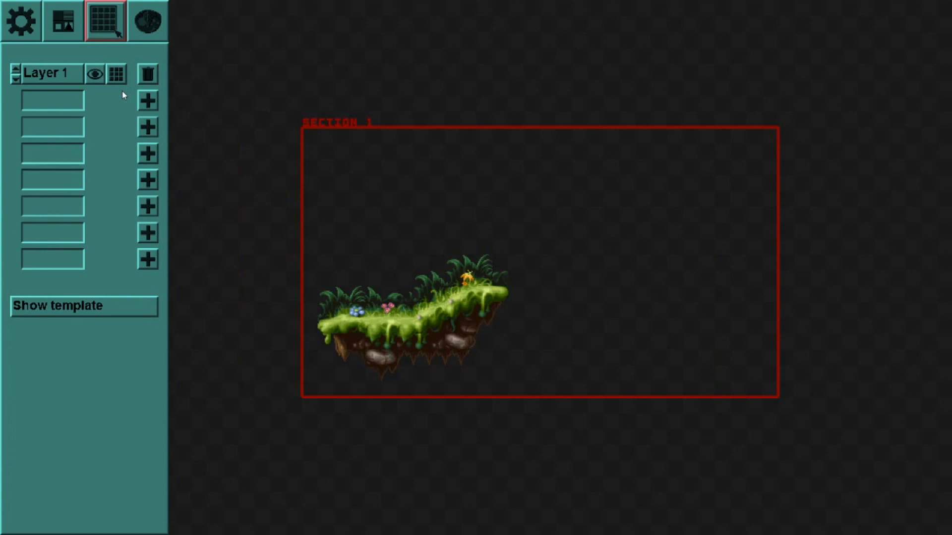
# Step: Add Layer 2, make it the active layer and assign the pink eraser tileset to it
pyautogui.click(148, 101)
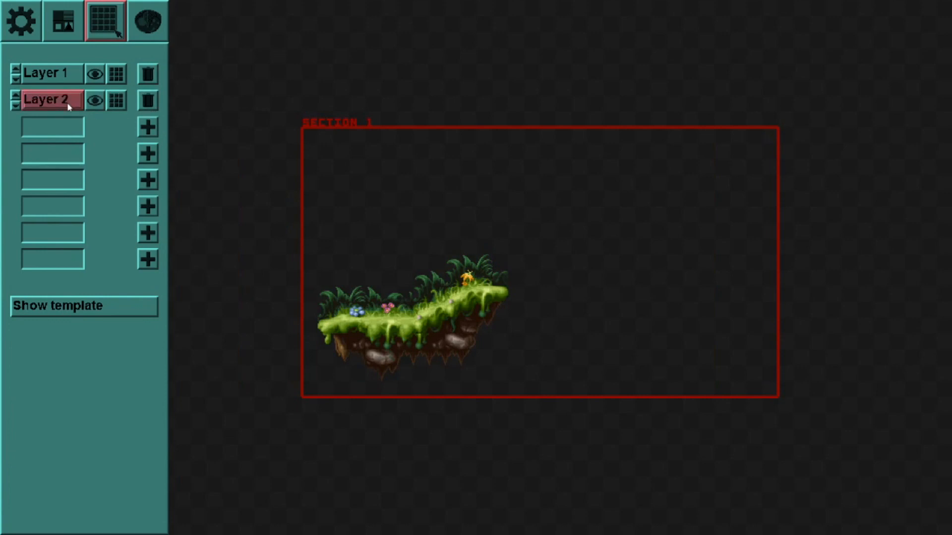
pyautogui.click(119, 104)
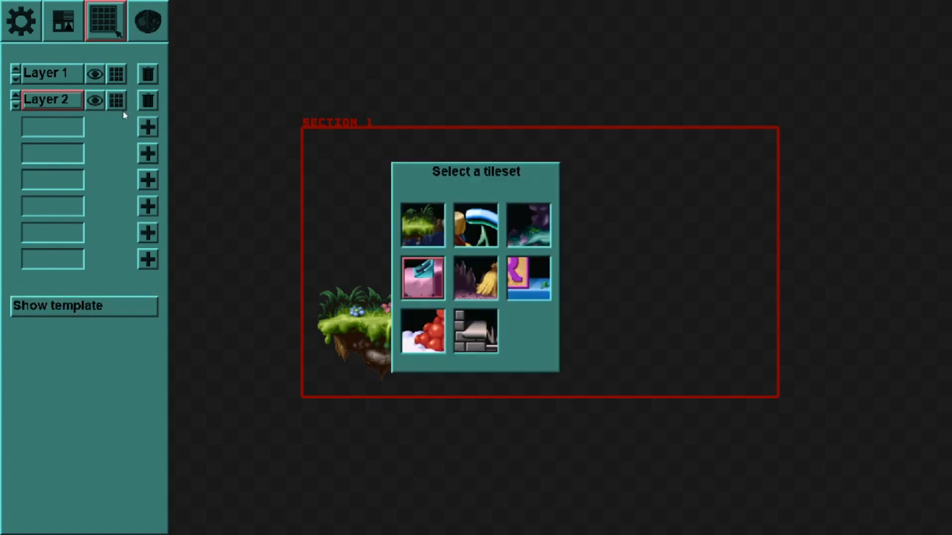
pyautogui.click(479, 260)
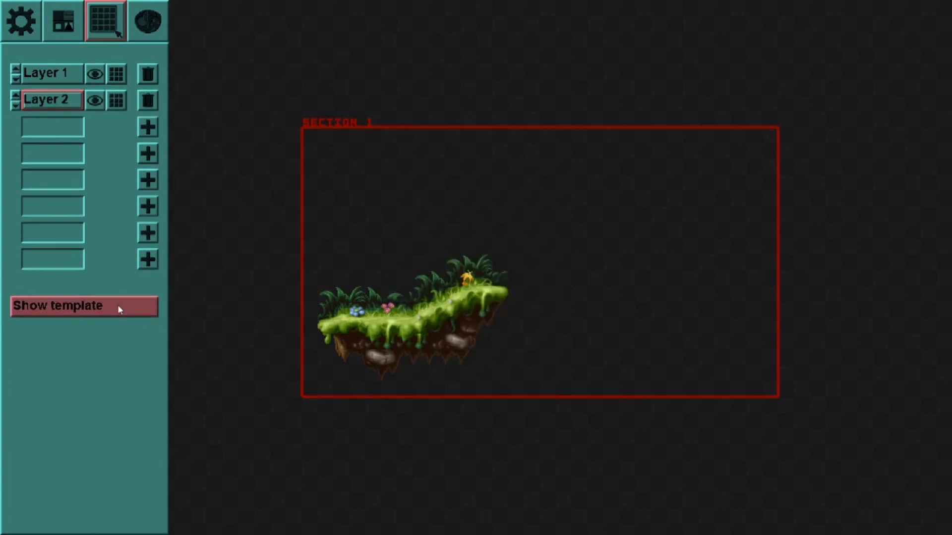
# Step: Copy the upper-left part of the pink block with blue stripes from the template for the section's lower-right area
pyautogui.click(119, 306)
pyautogui.press('Left')
pyautogui.press('Down')
pyautogui.press('Left')
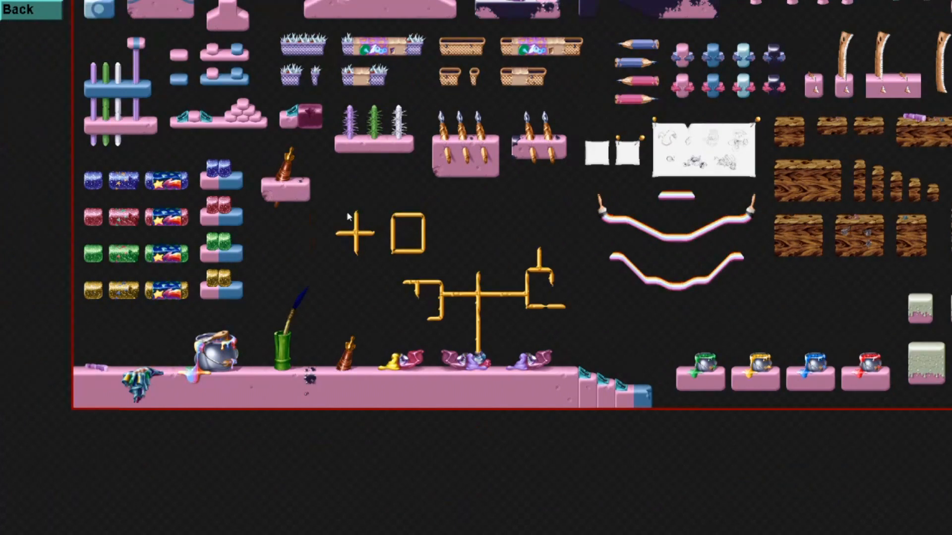
pyautogui.press('Up')
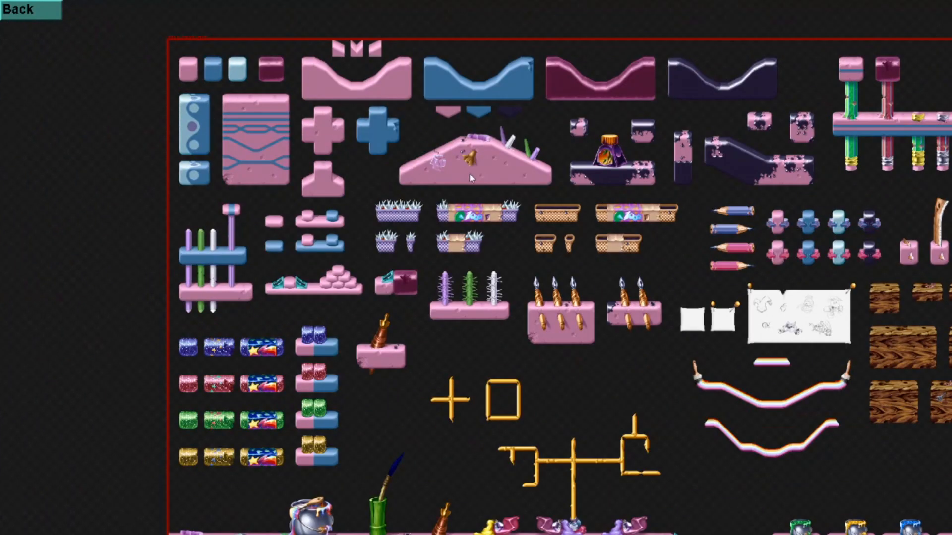
pyautogui.press('Right')
pyautogui.press('Left')
pyautogui.moveTo(224, 95); pyautogui.dragTo(249, 128)
pyautogui.click(46, 6)
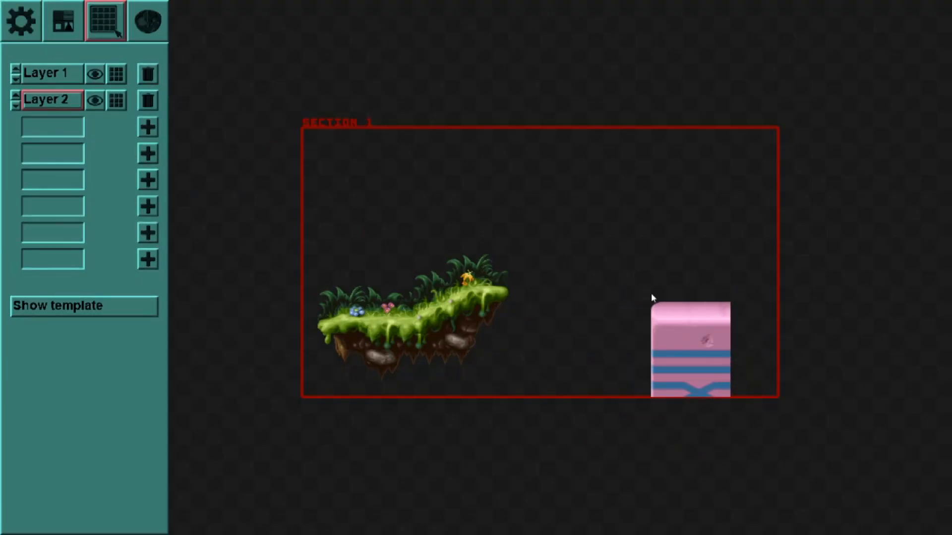
# Step: Copy the upper-left part of the pink cross-shaped block and add it as a raised step beside the striped block
pyautogui.click(123, 305)
pyautogui.moveTo(314, 108); pyautogui.dragTo(324, 131)
pyautogui.click(55, 13)
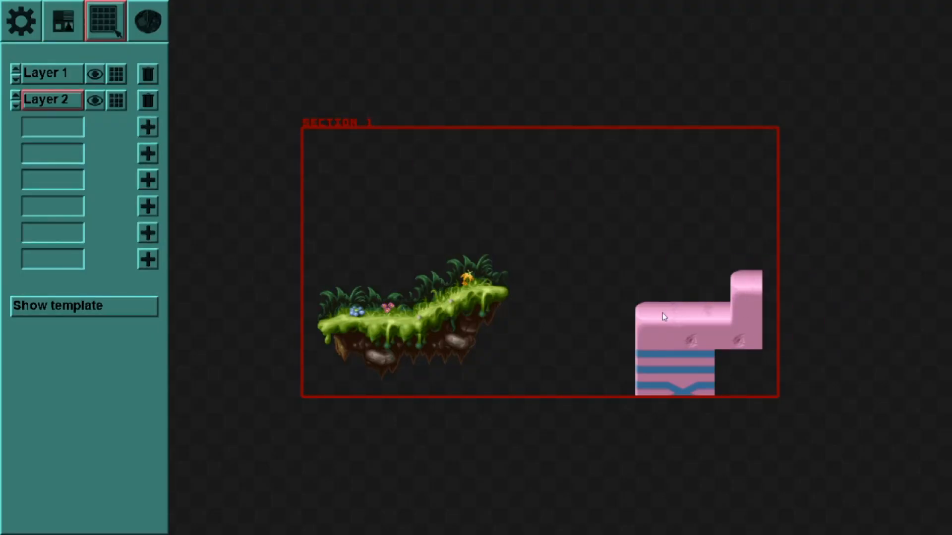
# Step: Extend the pink stepped block and its blue stripes to the section's lower-right corner by copying its tiles
pyautogui.click(773, 281)
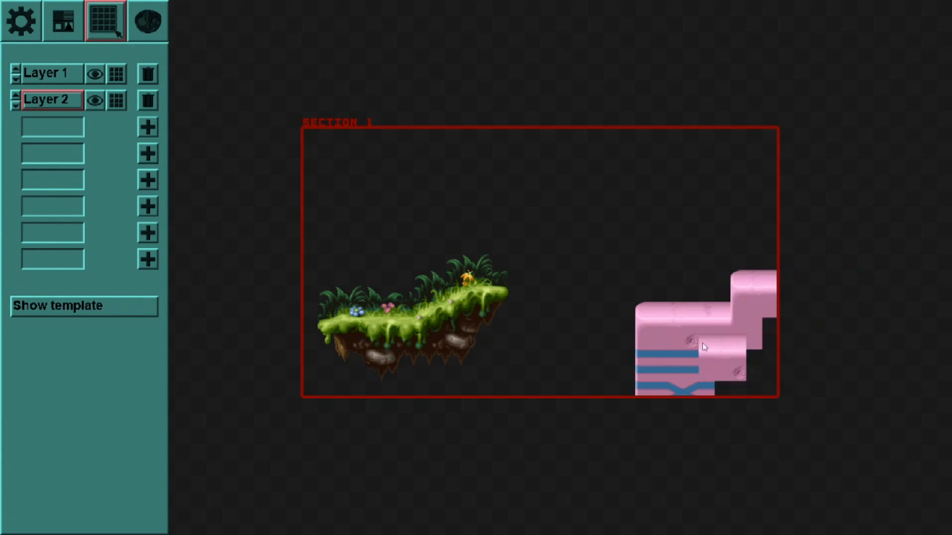
pyautogui.rightClick(660, 342)
pyautogui.moveTo(725, 358); pyautogui.dragTo(771, 391)
pyautogui.moveTo(773, 328); pyautogui.dragTo(772, 342)
pyautogui.moveTo(643, 357); pyautogui.dragTo(675, 389)
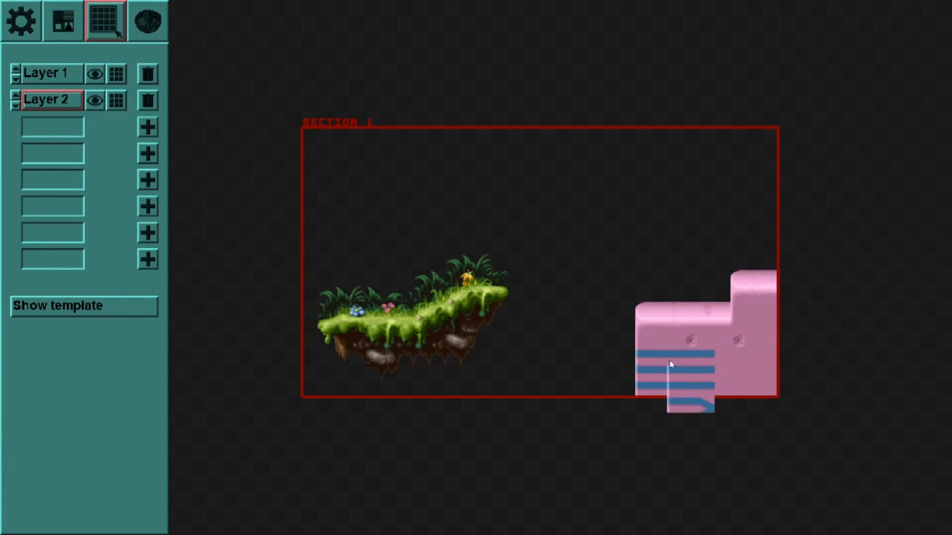
pyautogui.moveTo(653, 354); pyautogui.dragTo(727, 354)
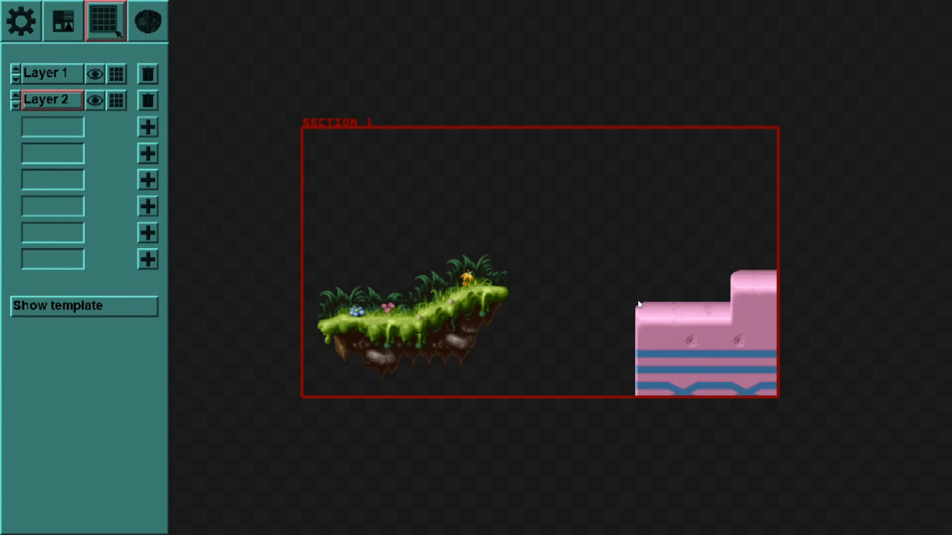
# Step: Delete the whole pink block from the section and remove Layer 2
pyautogui.moveTo(636, 272); pyautogui.dragTo(776, 393)
pyautogui.press('Delete')
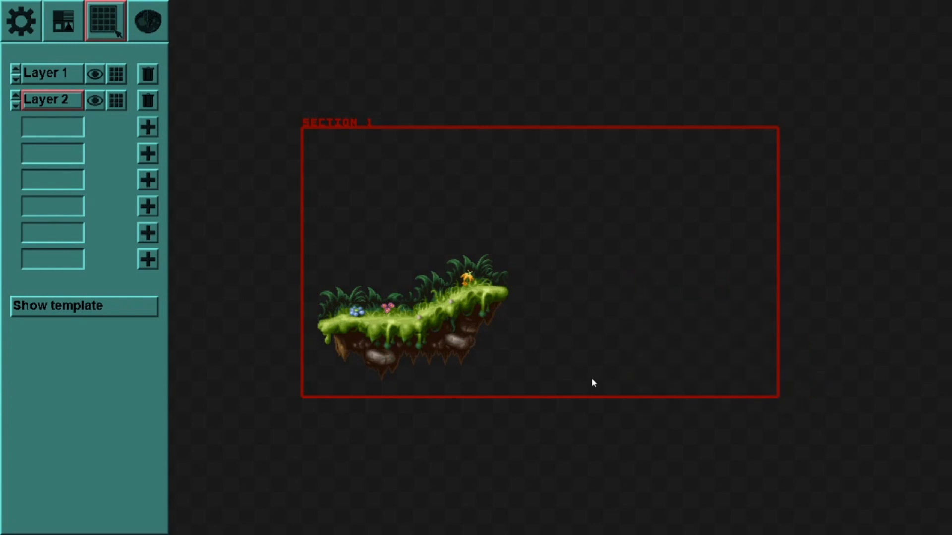
pyautogui.press('Left')
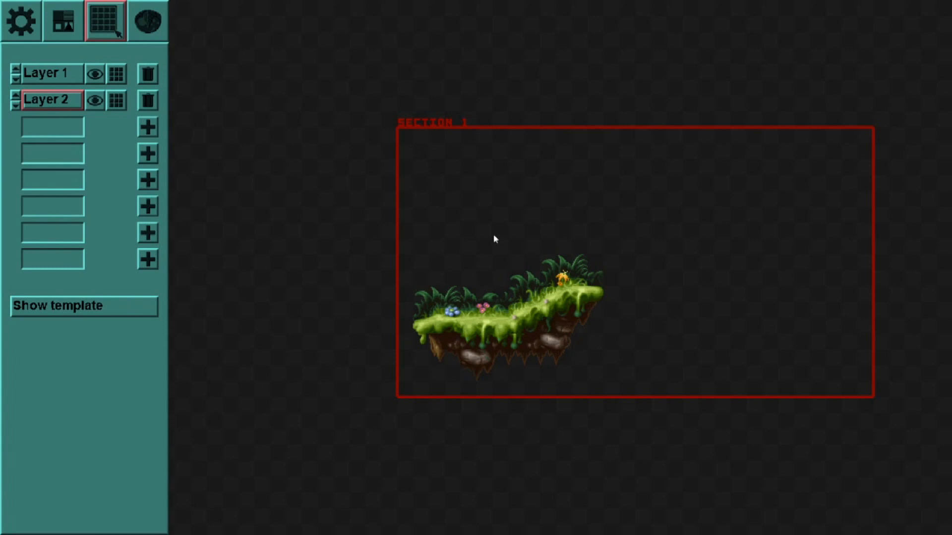
pyautogui.click(148, 102)
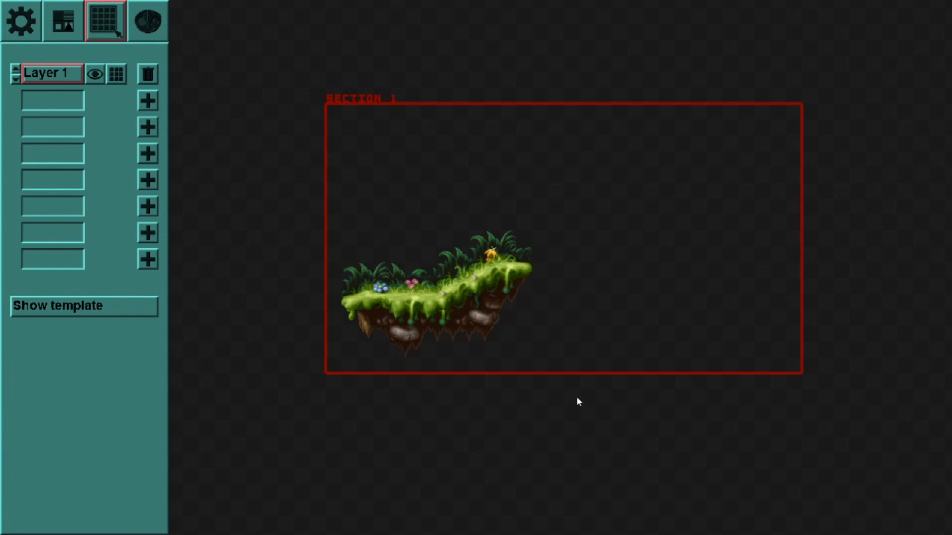
# Step: Test-play the level, running, crawling and jumping with Rayman across the grass platform, and return to the editor
pyautogui.press('Return')
pyautogui.press('Right')
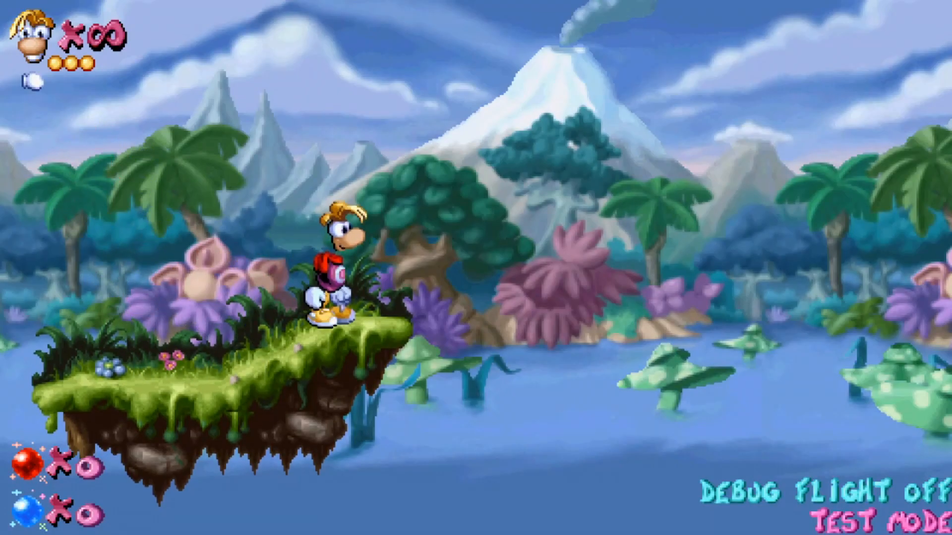
pyautogui.press('Left')
pyautogui.press('Right')
pyautogui.press('Left')
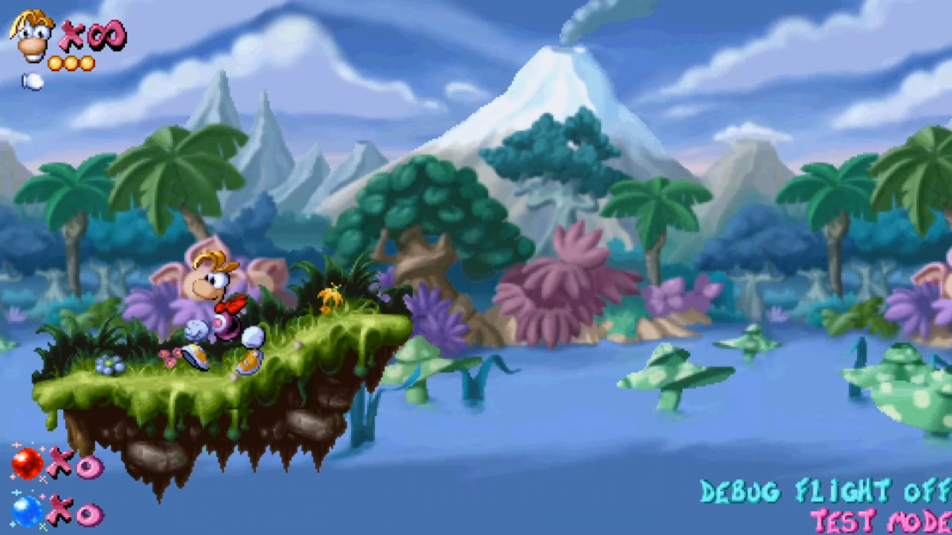
pyautogui.press('Right')
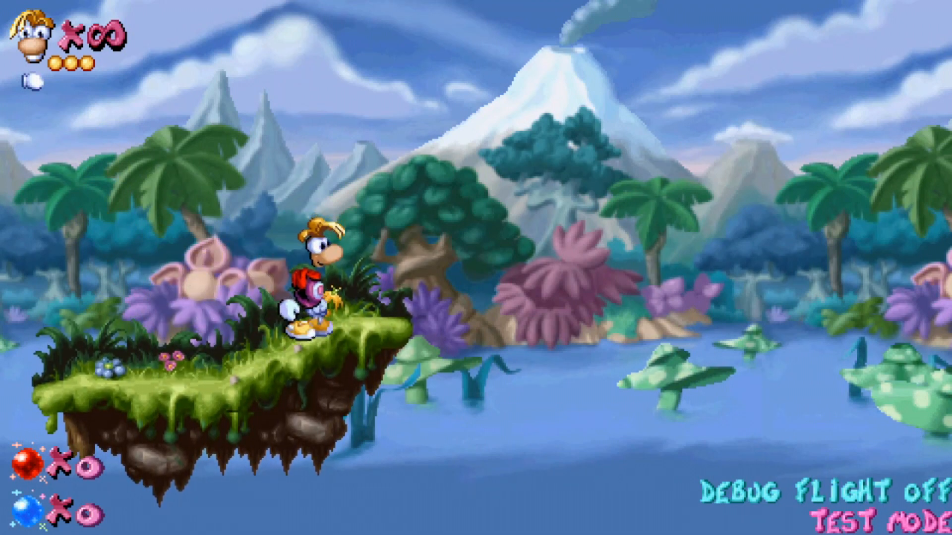
pyautogui.press('Left')
pyautogui.press('Right')
pyautogui.press('x')
pyautogui.press('Down')
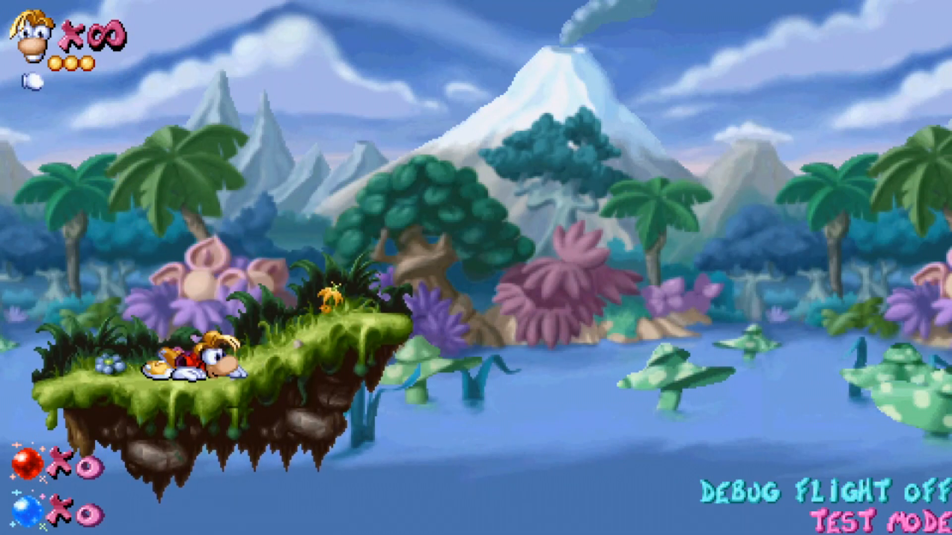
pyautogui.press('Right')
pyautogui.press('Left')
pyautogui.press('Right')
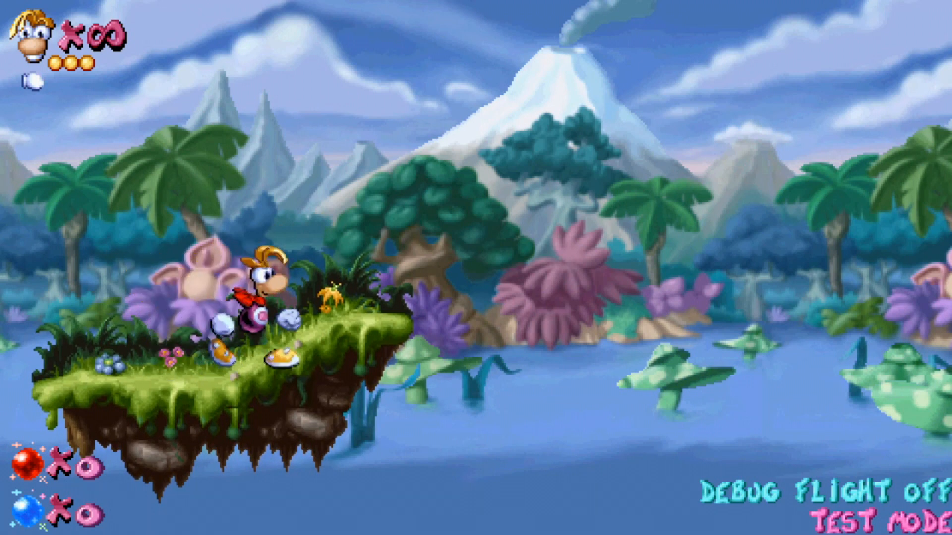
pyautogui.press('Left')
pyautogui.press('z')
pyautogui.press('Right')
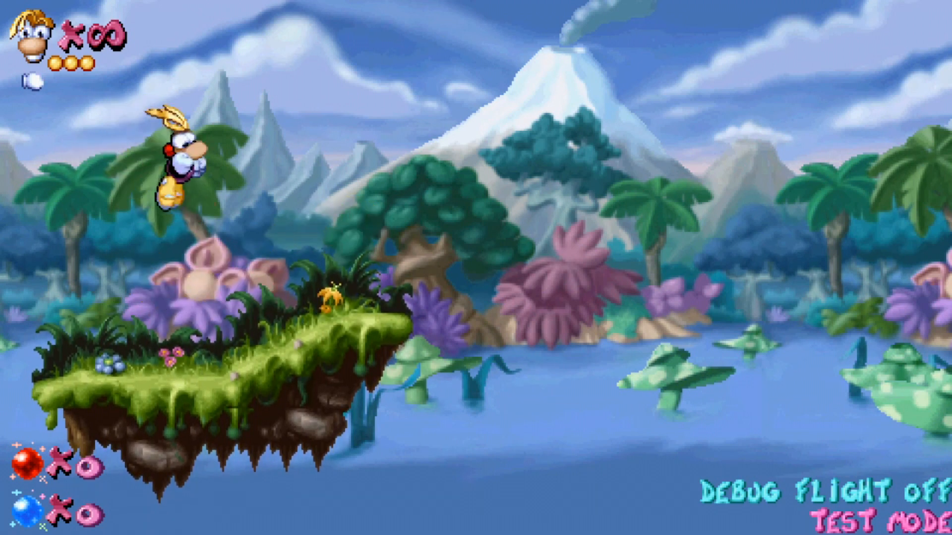
pyautogui.press('Left')
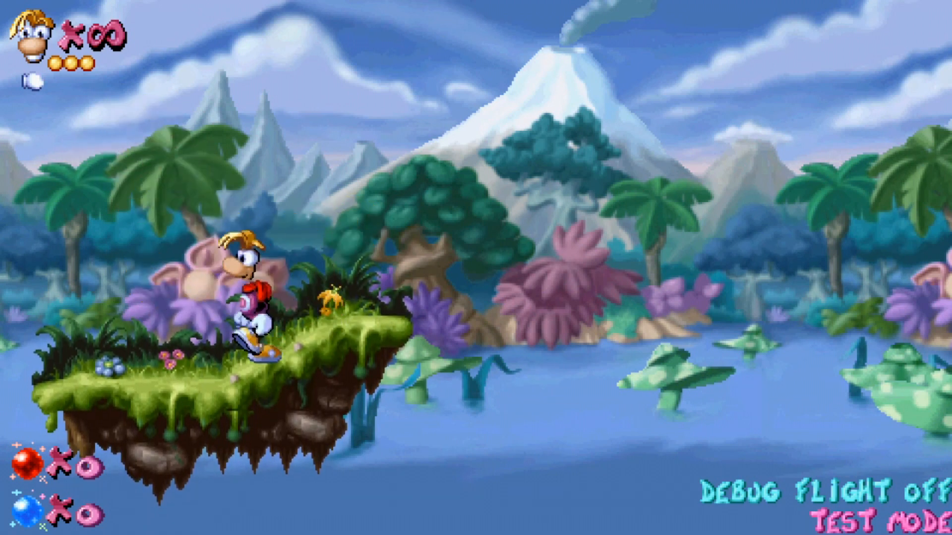
pyautogui.press('Right')
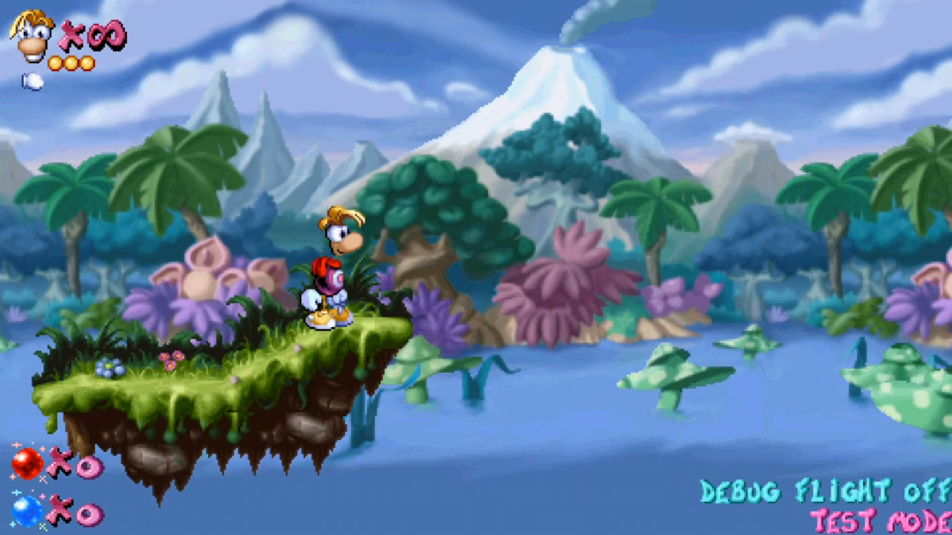
pyautogui.press('Down')
pyautogui.press('Left')
pyautogui.press('Right')
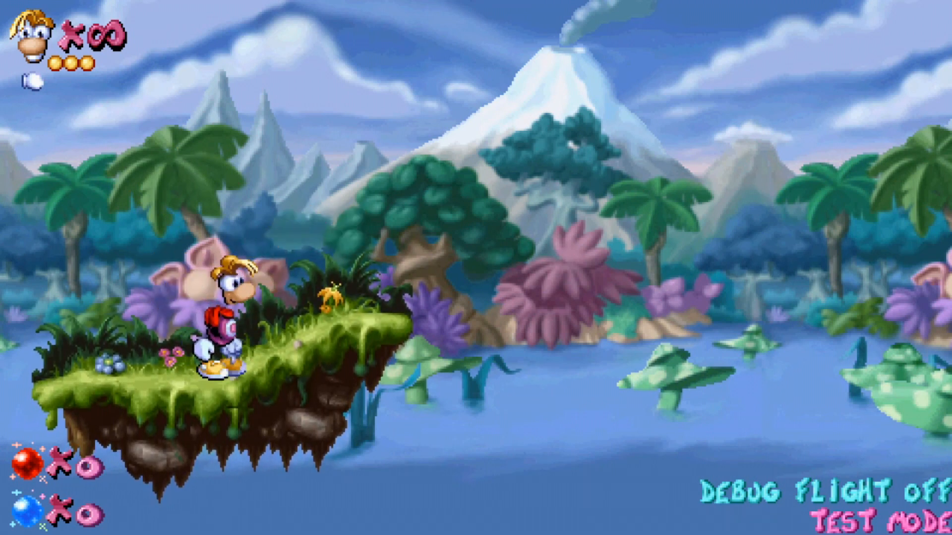
pyautogui.press('Left')
pyautogui.press('Right')
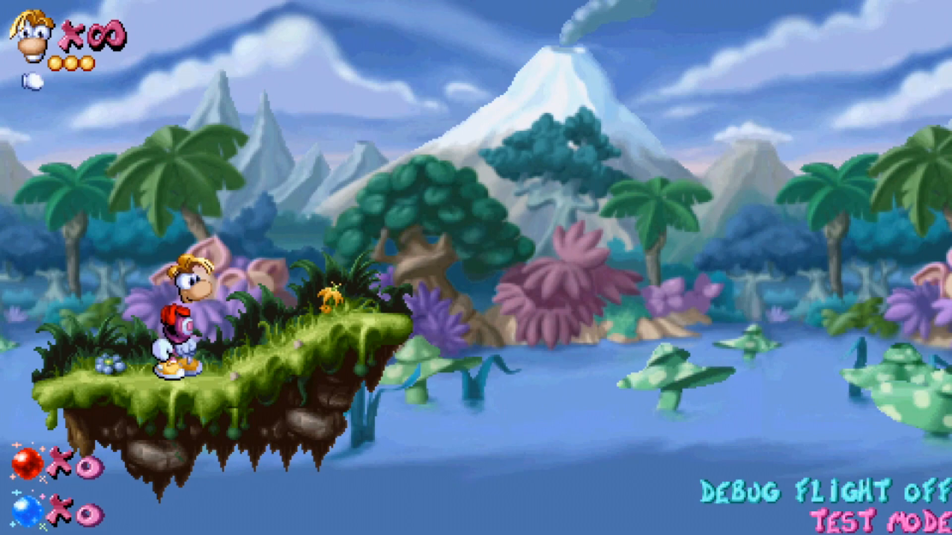
pyautogui.press('Escape')
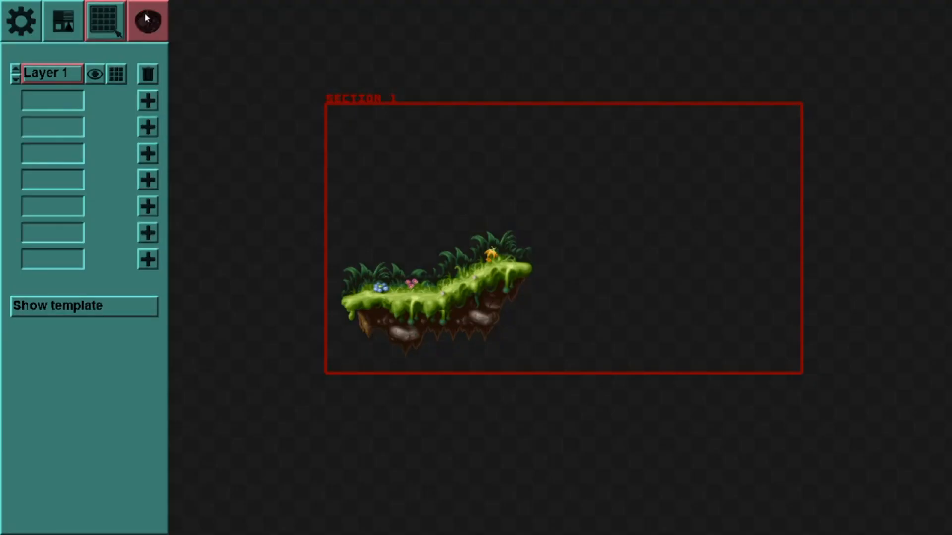
# Step: Compare the collision view with the tile layer and paint a floating row of six Solid collision tiles beyond the platform's raised end
pyautogui.click(70, 27)
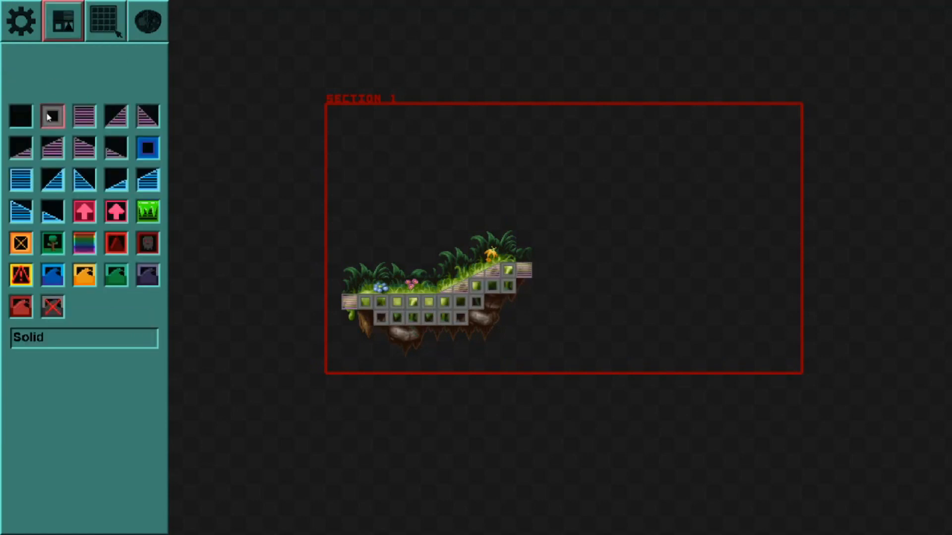
pyautogui.click(106, 21)
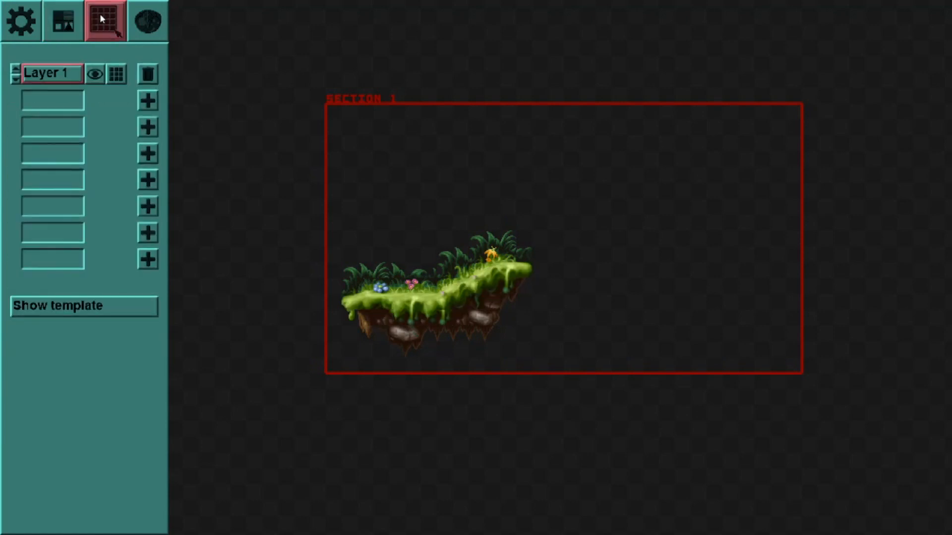
pyautogui.click(71, 21)
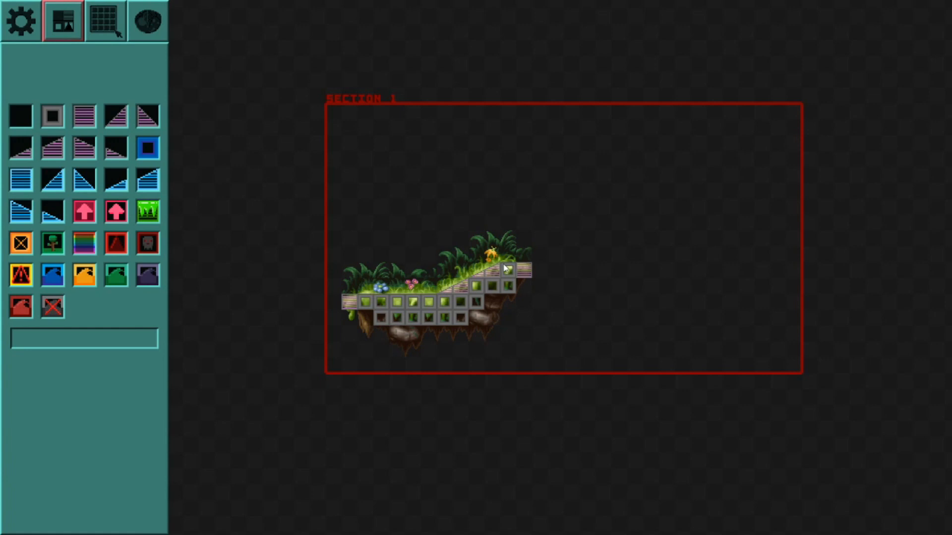
pyautogui.click(53, 118)
pyautogui.moveTo(573, 268); pyautogui.dragTo(658, 273)
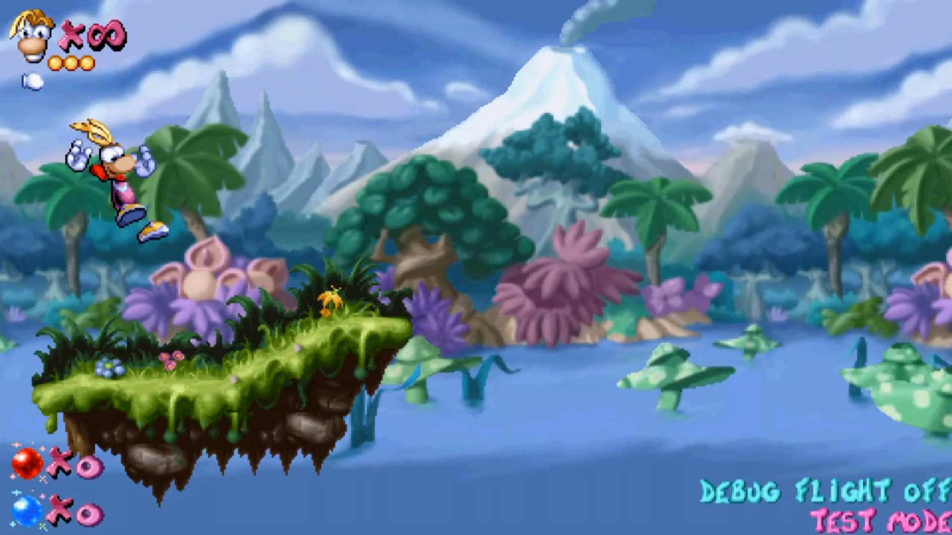
# Step: Test-play the level, jumping Rayman onto the invisible solid row and crawling on it, and return to the editor
pyautogui.press('Right')
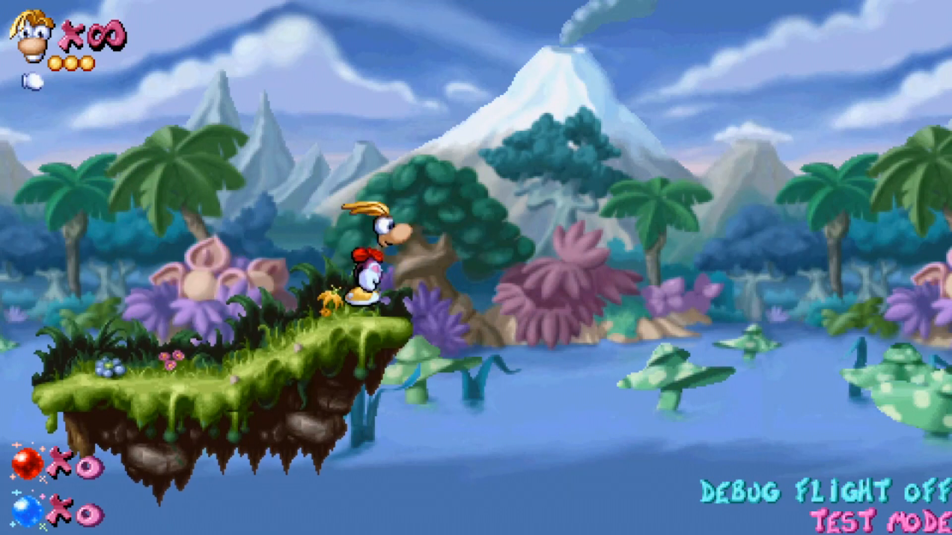
pyautogui.press('space')
pyautogui.press('Down')
pyautogui.press('Left')
pyautogui.press('Right')
pyautogui.press('Down')
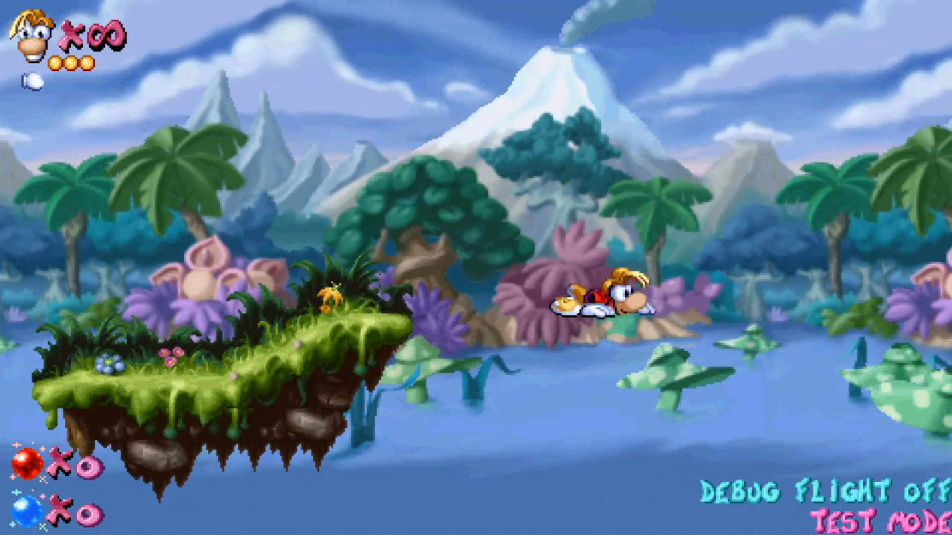
pyautogui.press('Left')
pyautogui.press('space')
pyautogui.press('Escape')
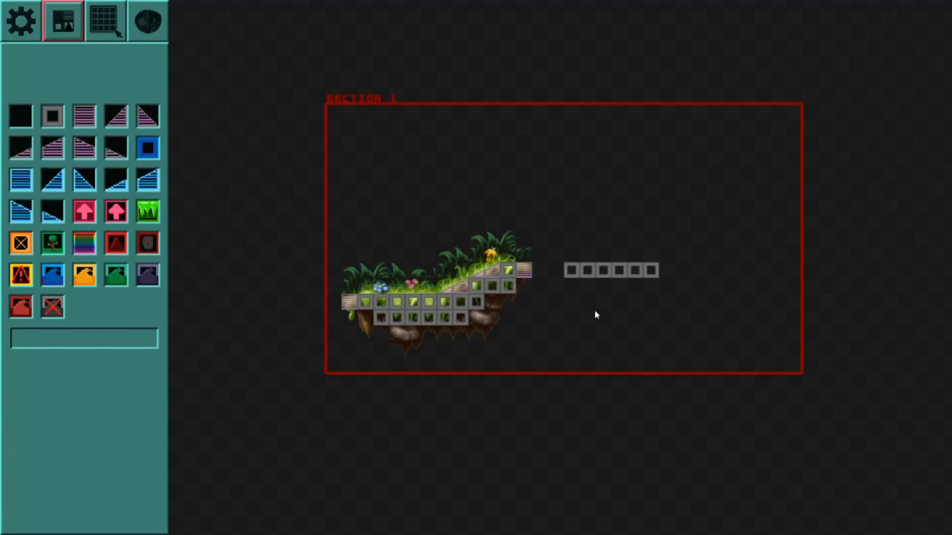
# Step: Remove the floating solid row and paint the blue square collision type over five tiles of the platform's flat top
pyautogui.click(571, 270)
pyautogui.press('Delete')
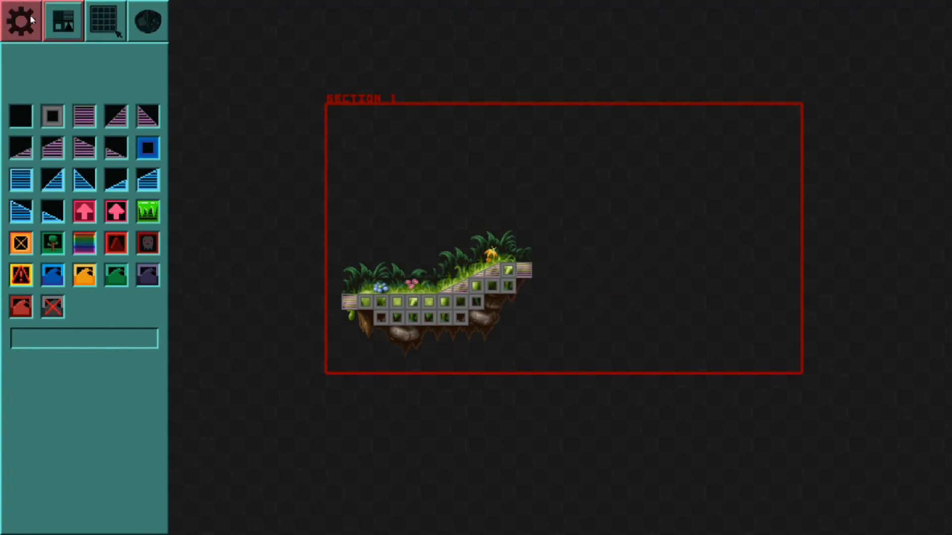
pyautogui.click(139, 153)
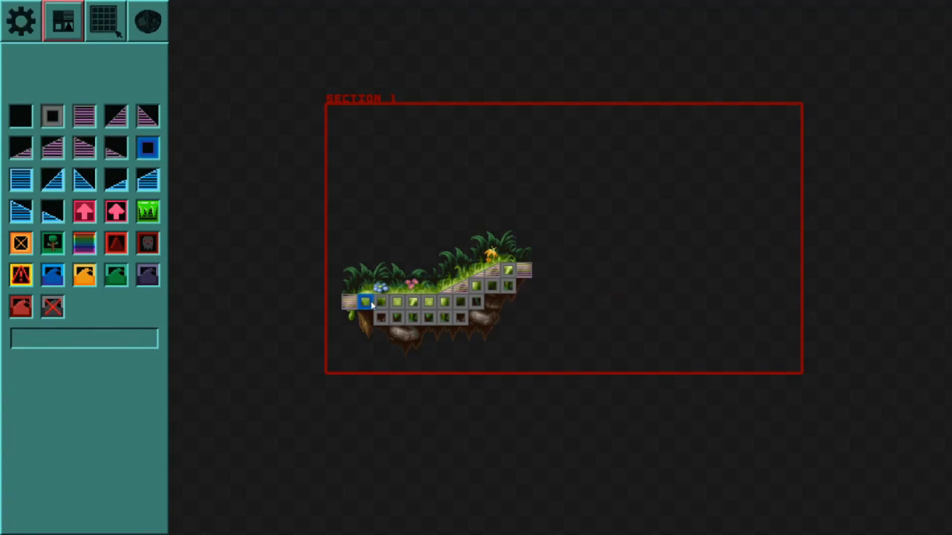
pyautogui.moveTo(365, 301); pyautogui.dragTo(429, 301)
# Step: Test-play Rayman's movement on the blue collision tiles and return to the editor
pyautogui.press('Return')
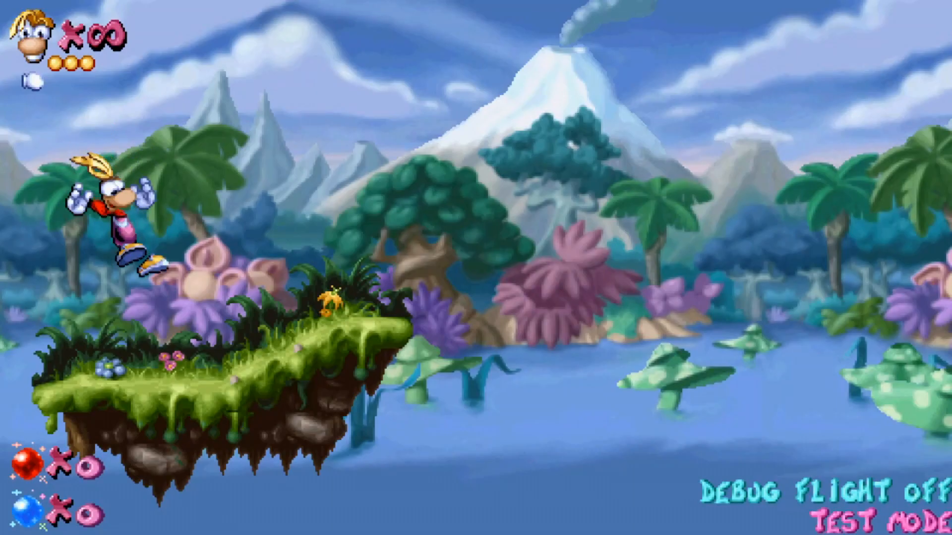
pyautogui.press('Right')
pyautogui.press('Left')
pyautogui.press('Right')
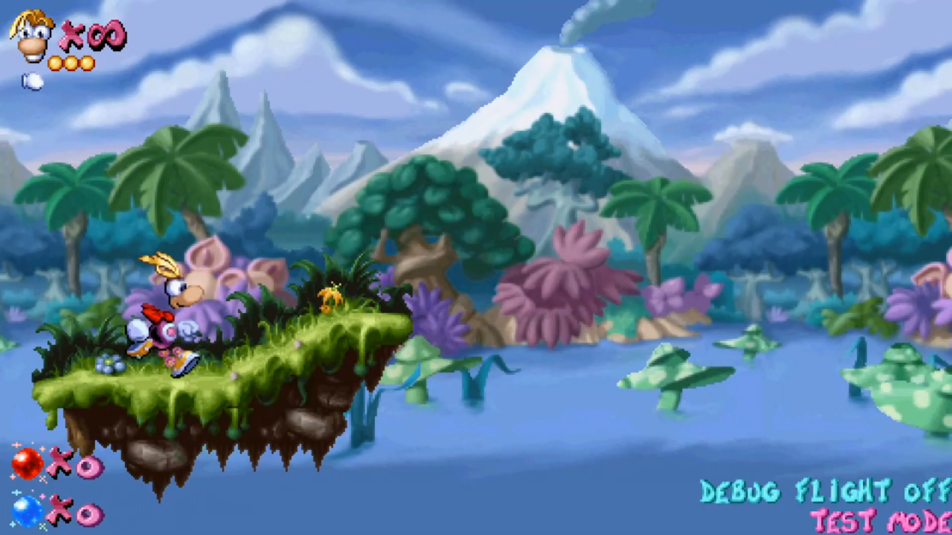
pyautogui.press('Escape')
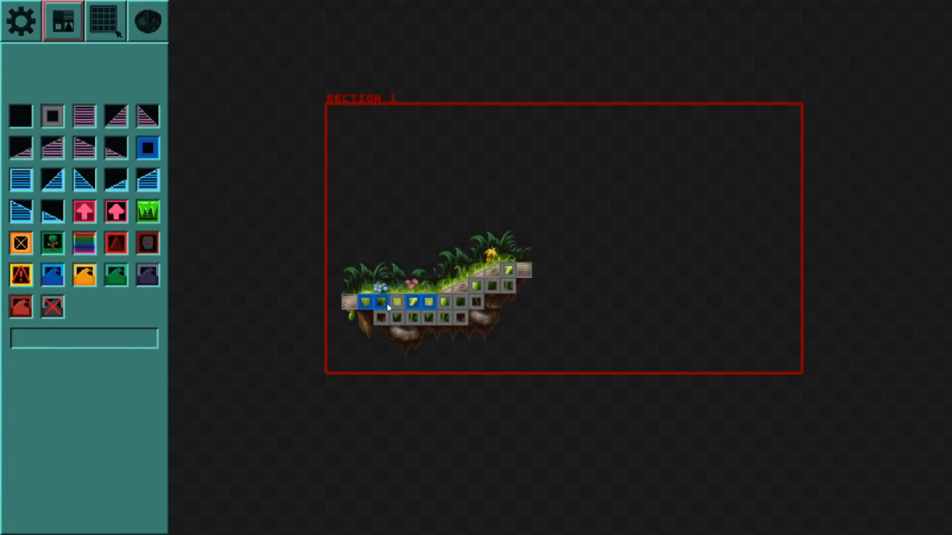
# Step: Restore the five blue collision tiles on the platform's flat top to Solid
pyautogui.moveTo(365, 302); pyautogui.dragTo(430, 302)
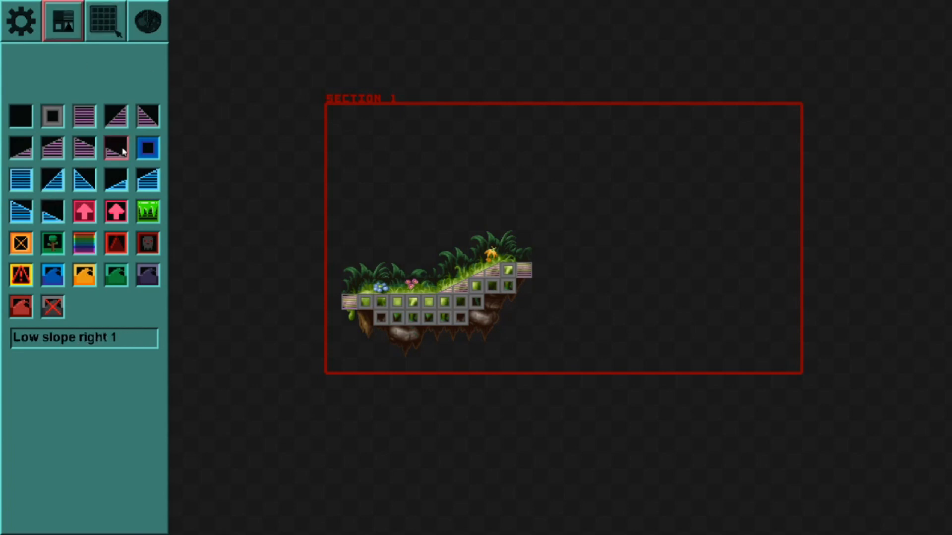
pyautogui.click(116, 116)
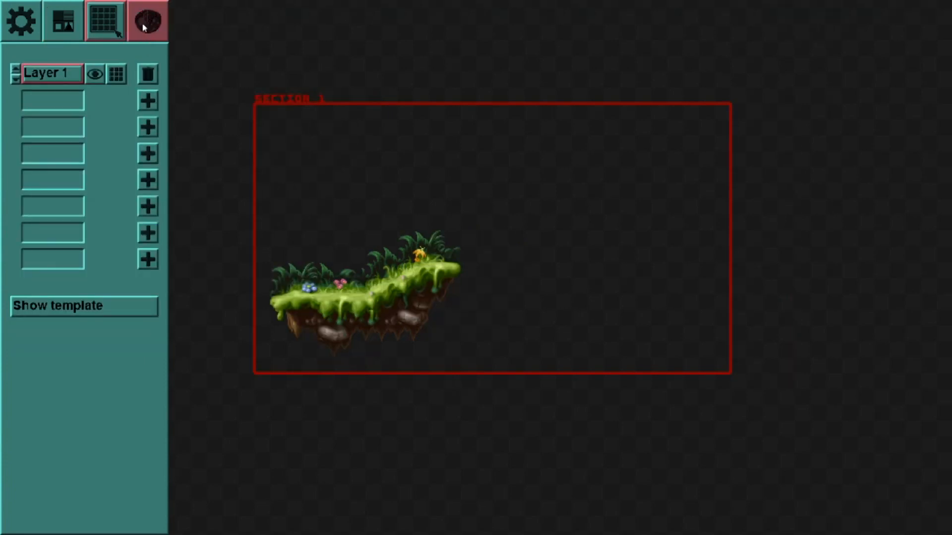
# Step: Place the Rayman object from the Technical category on the flat lower part of the grass platform
pyautogui.click(145, 25)
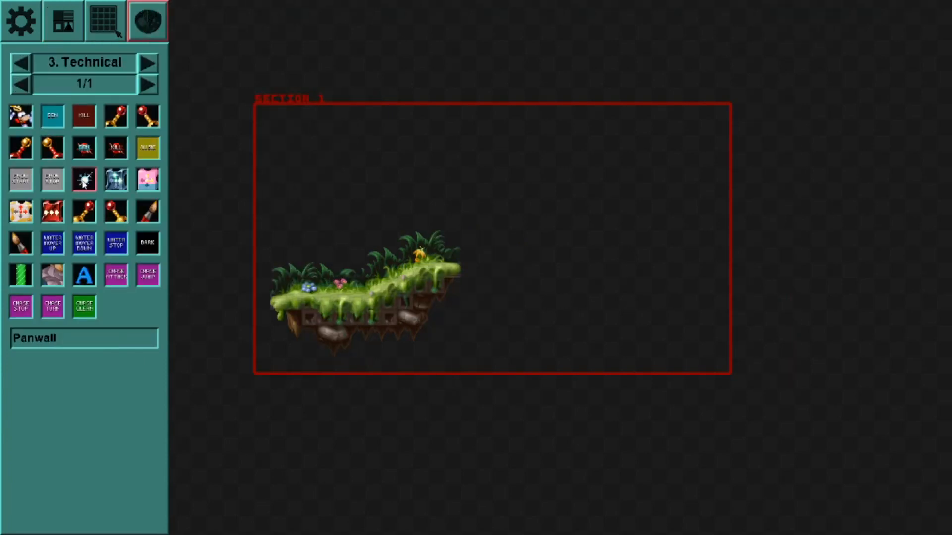
pyautogui.moveTo(21, 116)
pyautogui.mouseDown()
pyautogui.moveTo(333, 263)
pyautogui.moveTo(331, 276)
pyautogui.mouseUp()
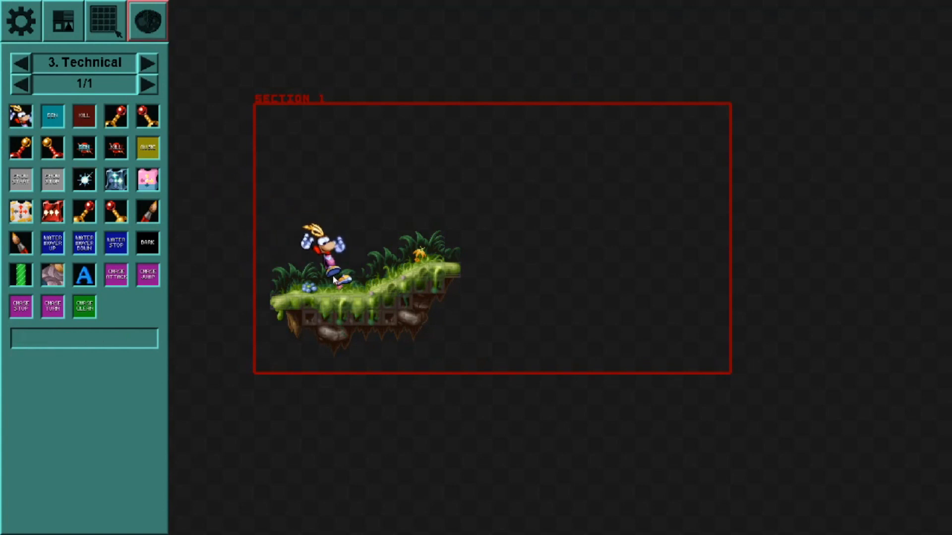
pyautogui.rightClick(462, 362)
# Step: Look through the Items, Utility, Technical and Platforms object categories
pyautogui.click(20, 60)
pyautogui.click(21, 60)
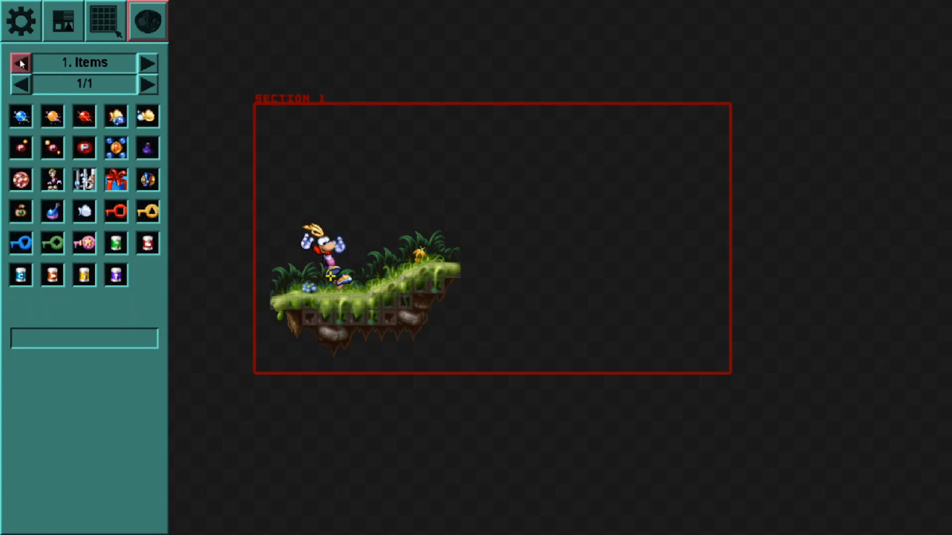
pyautogui.click(147, 63)
pyautogui.click(147, 62)
pyautogui.click(148, 63)
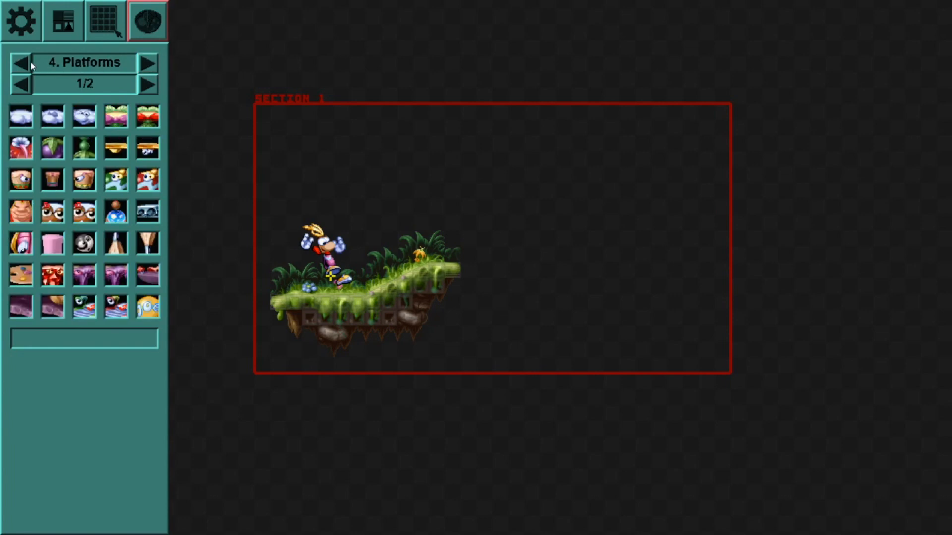
pyautogui.click(27, 62)
pyautogui.click(28, 62)
# Step: Place the large white flower from the Decoration category beside Rayman on the grass platform
pyautogui.click(151, 65)
pyautogui.click(151, 65)
pyautogui.click(150, 65)
pyautogui.click(151, 65)
pyautogui.click(150, 65)
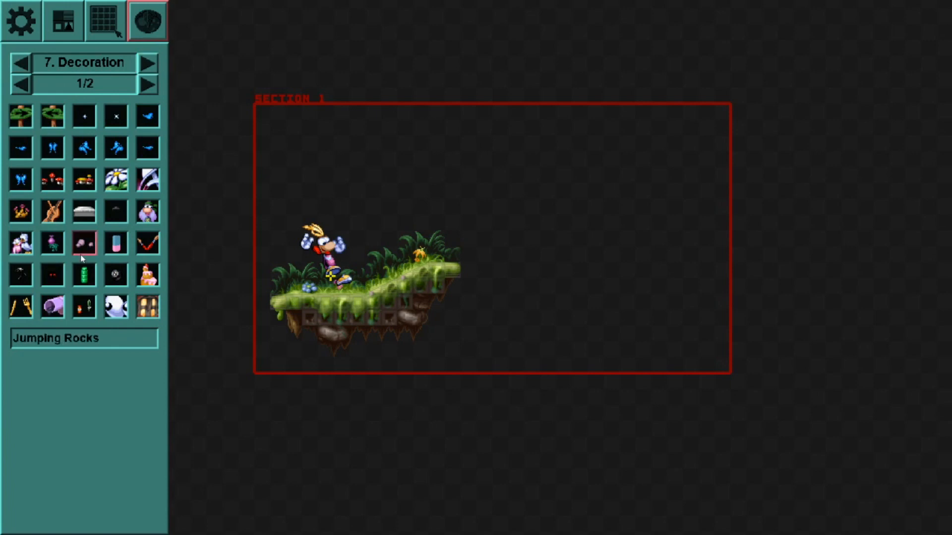
pyautogui.moveTo(116, 180); pyautogui.dragTo(338, 300)
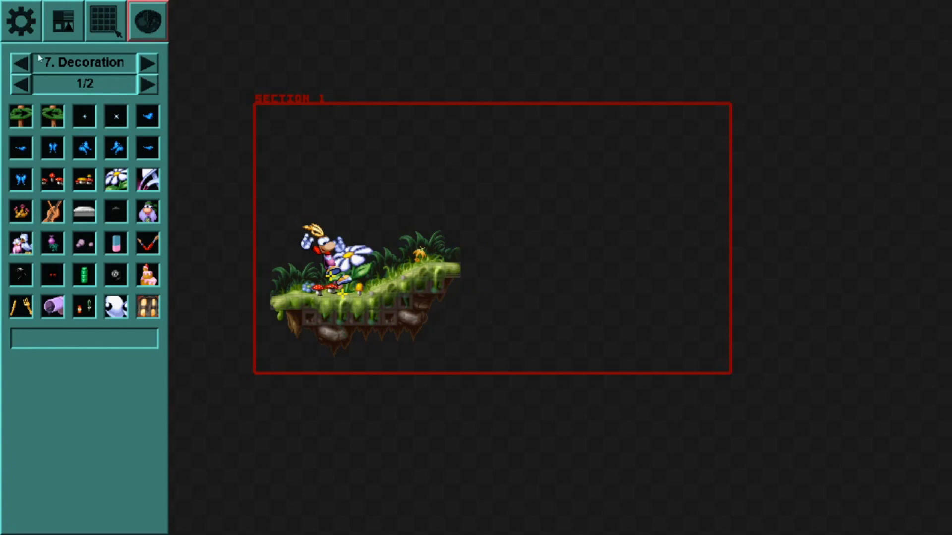
# Step: Place three blue Tings from the Items category along the upward slope of the grass platform
pyautogui.click(148, 62)
pyautogui.moveTo(21, 116); pyautogui.dragTo(394, 275)
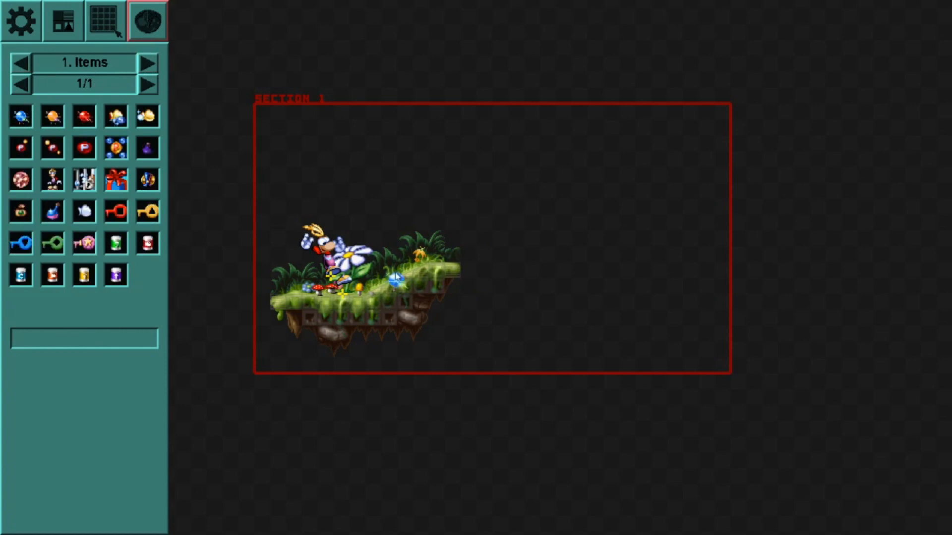
pyautogui.click(380, 261)
pyautogui.click(405, 247)
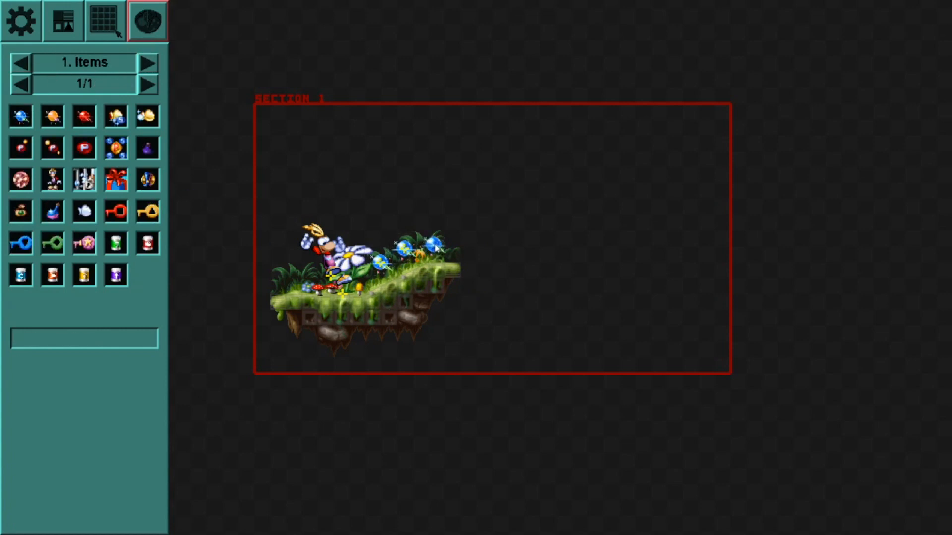
pyautogui.click(435, 243)
pyautogui.click(405, 249)
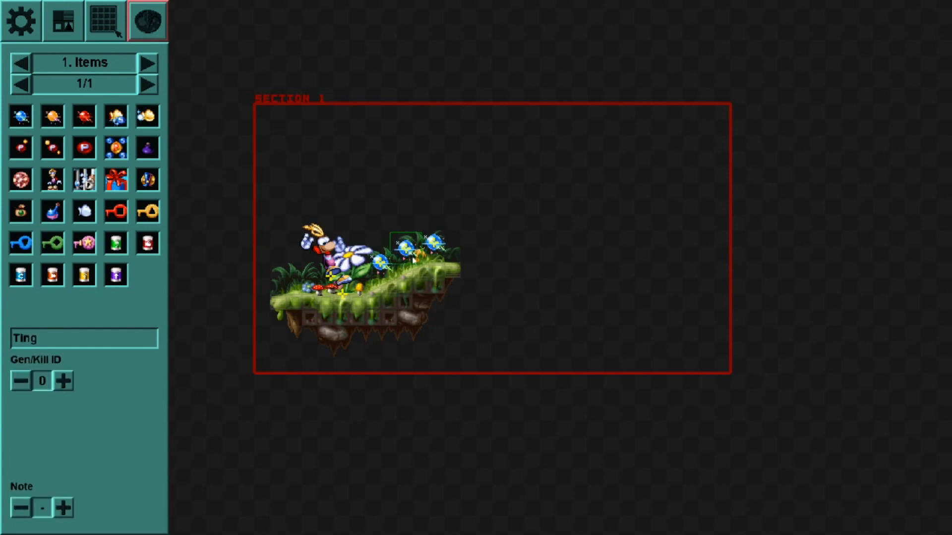
pyautogui.click(437, 308)
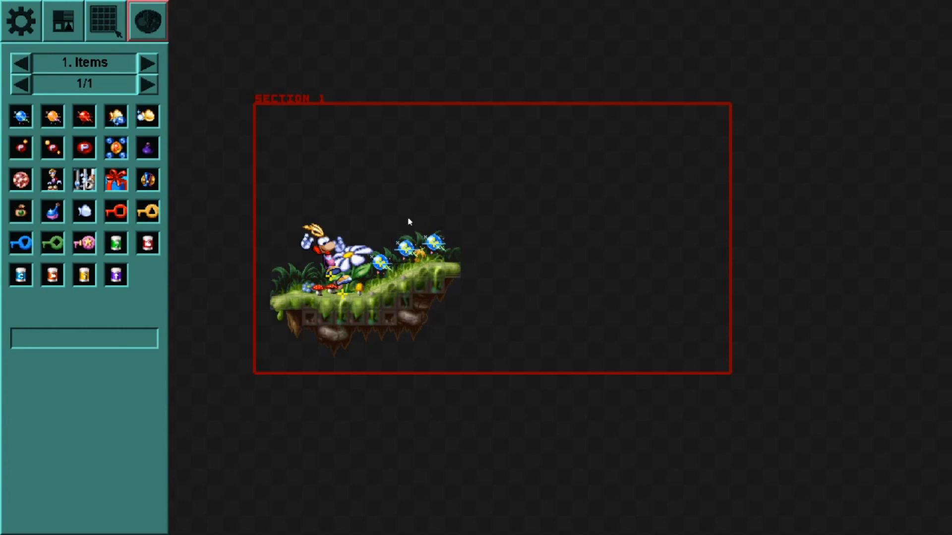
# Step: Place a Cloud from the Platforms category in the empty space beyond the grass platform, show its settings and remove it
pyautogui.click(148, 64)
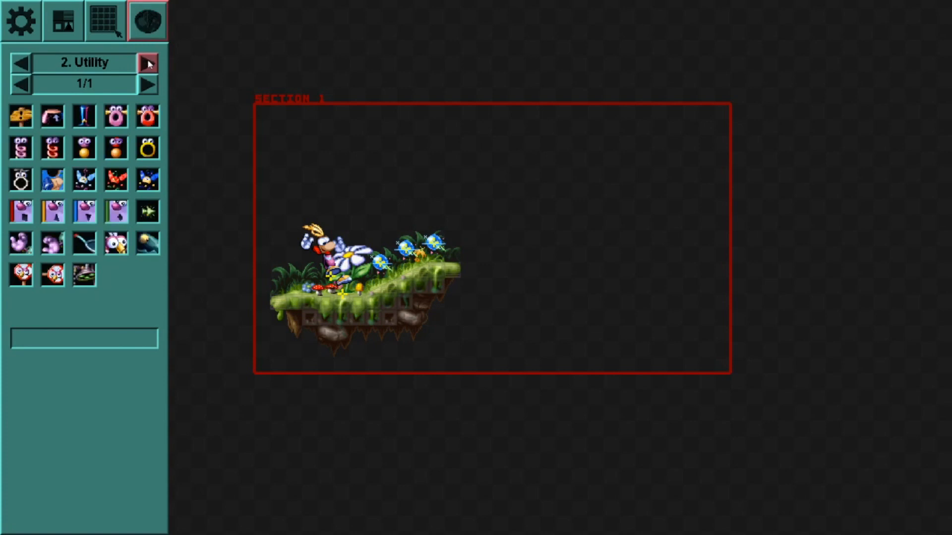
pyautogui.click(149, 64)
pyautogui.click(149, 63)
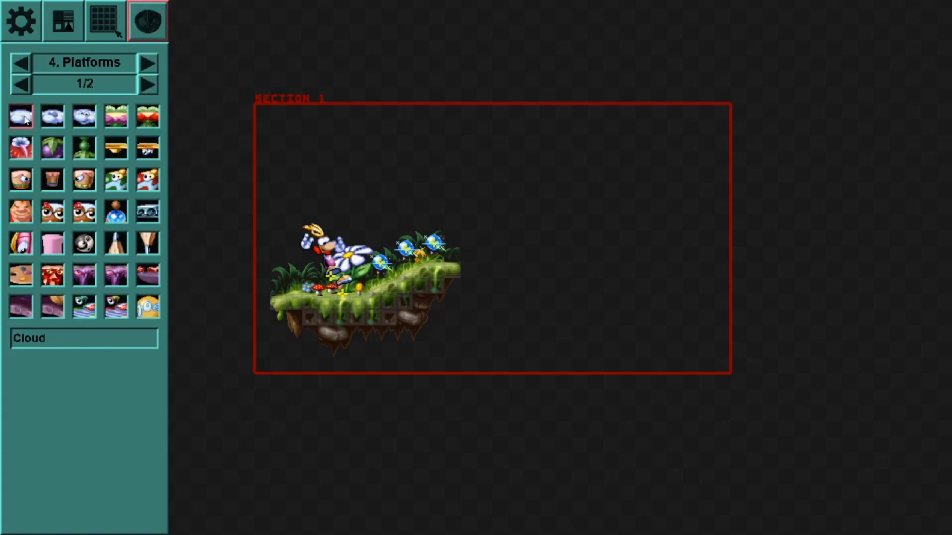
pyautogui.moveTo(21, 116); pyautogui.dragTo(557, 256)
pyautogui.click(551, 258)
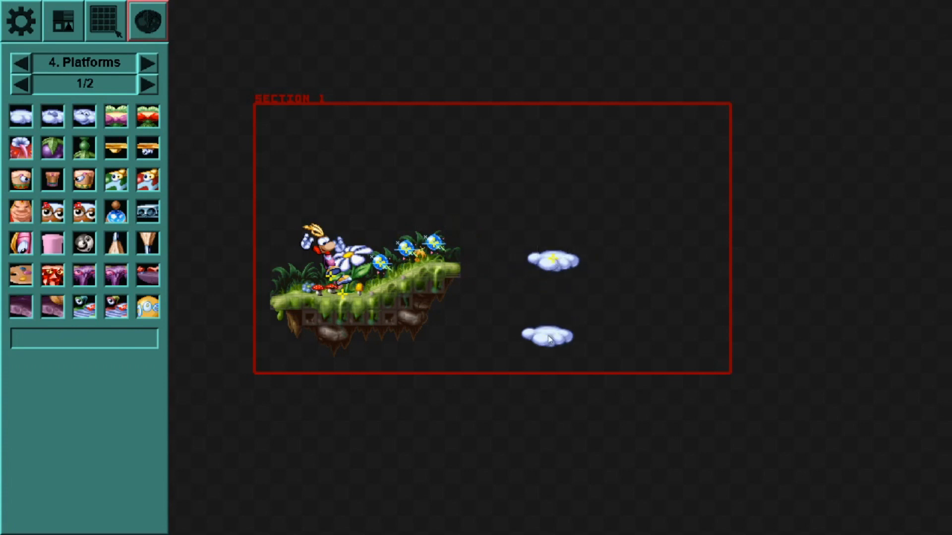
pyautogui.rightClick(547, 334)
pyautogui.click(556, 261)
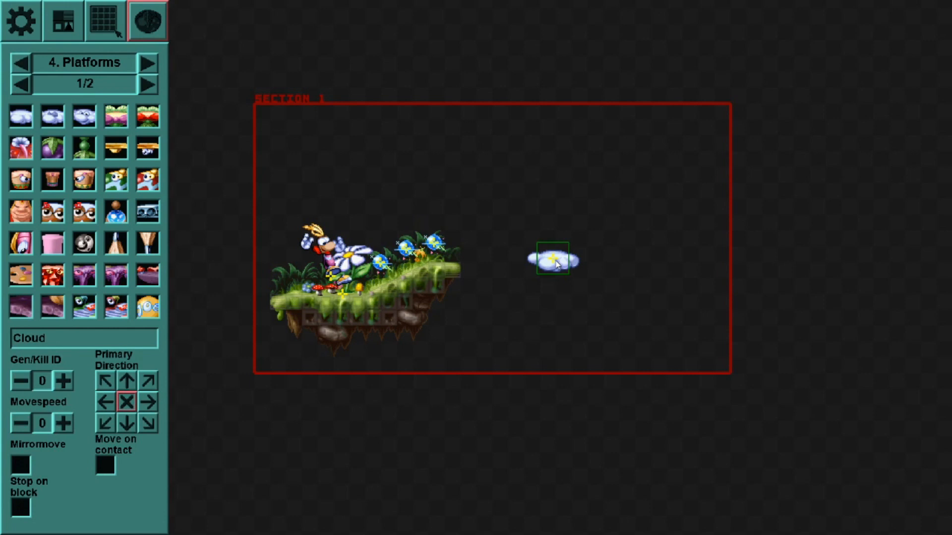
pyautogui.rightClick(555, 260)
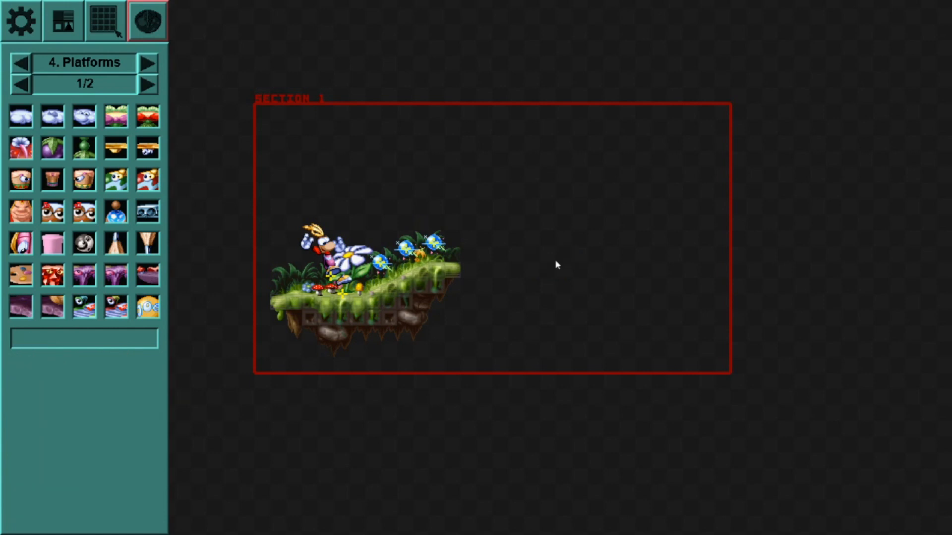
# Step: Place a Water Lily in the empty space to the right of the grass platform, level with its upper edge
pyautogui.click(117, 118)
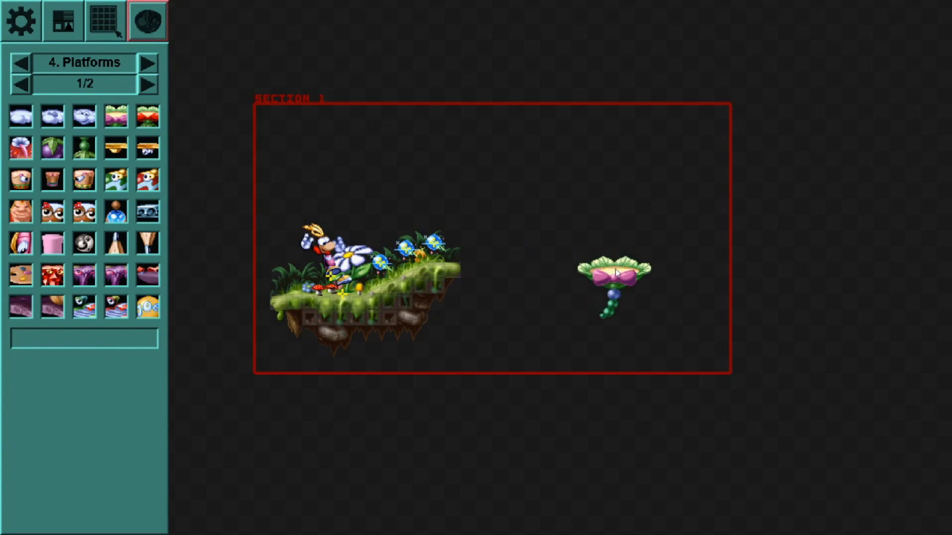
pyautogui.click(622, 269)
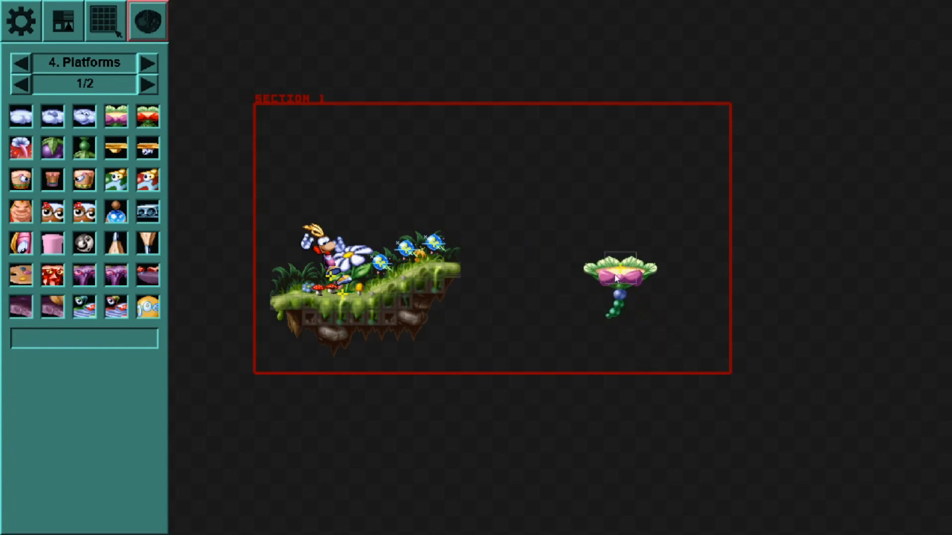
# Step: Test-play the level, collecting the three Tings and jumping Rayman onto the Water Lily, and return to the editor
pyautogui.press('Return')
pyautogui.press('Left')
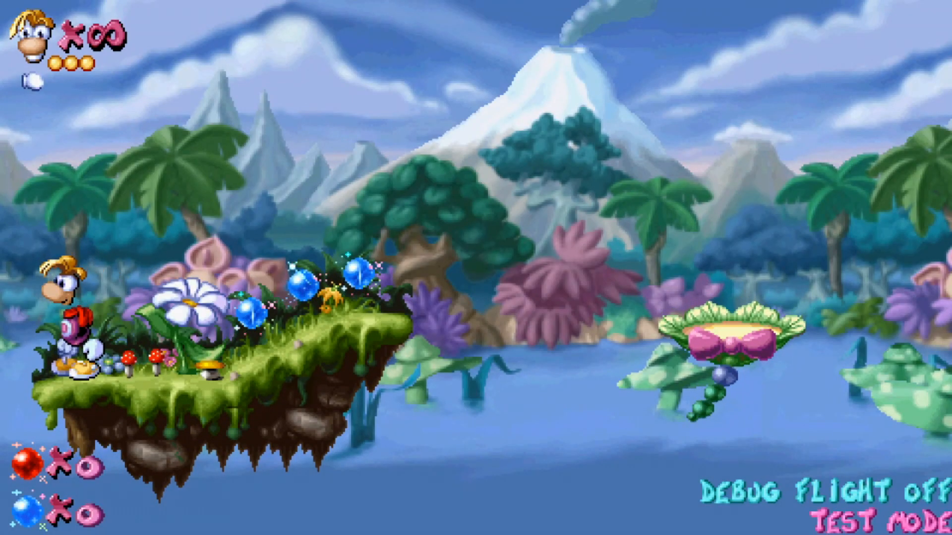
pyautogui.press('Right')
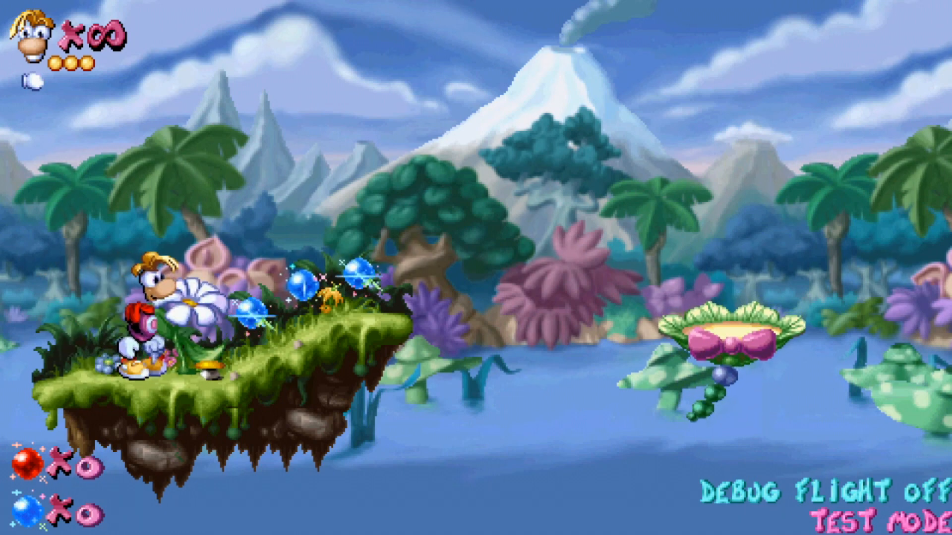
pyautogui.press('space')
pyautogui.press('space')
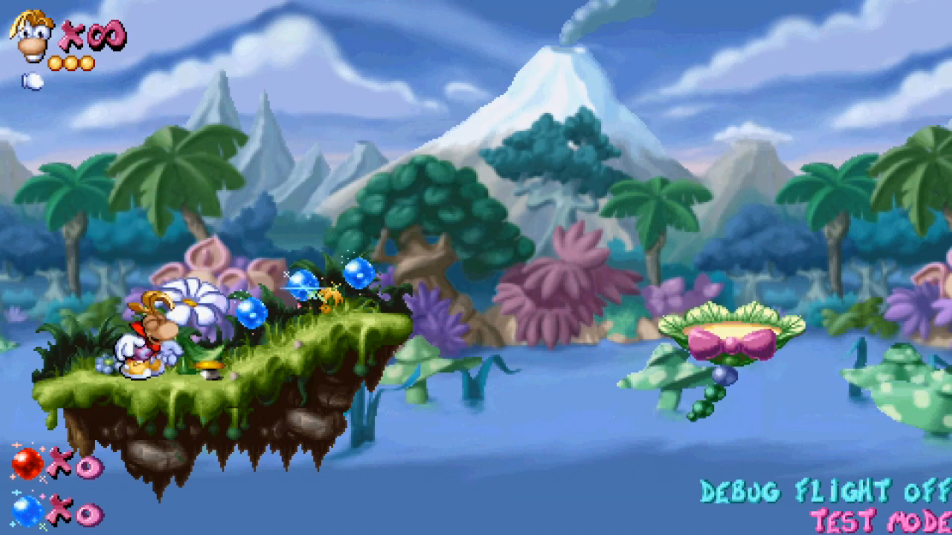
pyautogui.press('Right')
pyautogui.press('space')
pyautogui.press('Right')
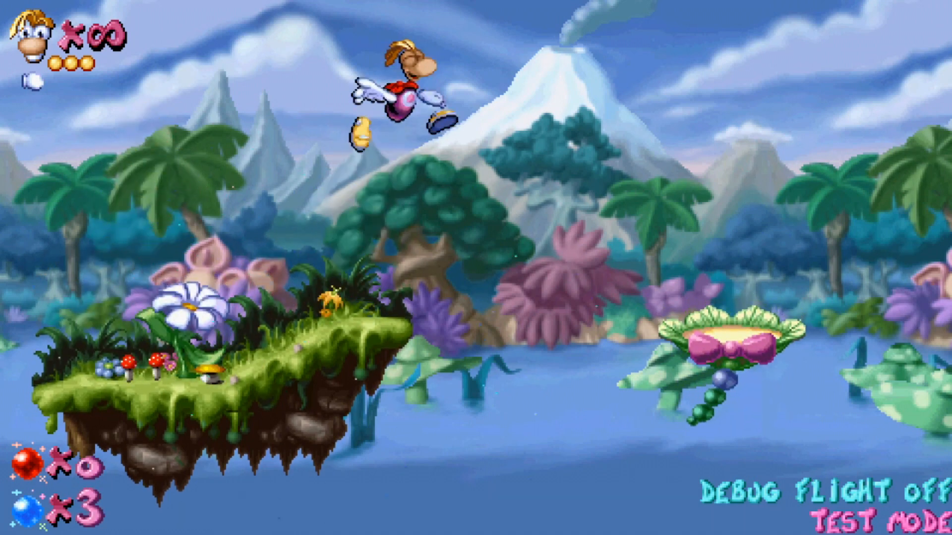
pyautogui.press('Left')
pyautogui.press('space')
pyautogui.press('Up')
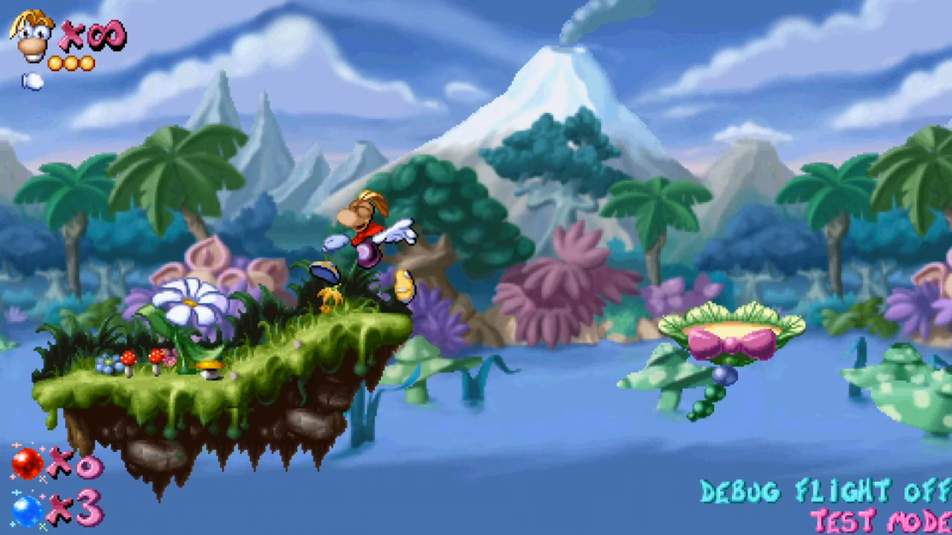
pyautogui.press('Right')
pyautogui.press('space')
pyautogui.press('Left')
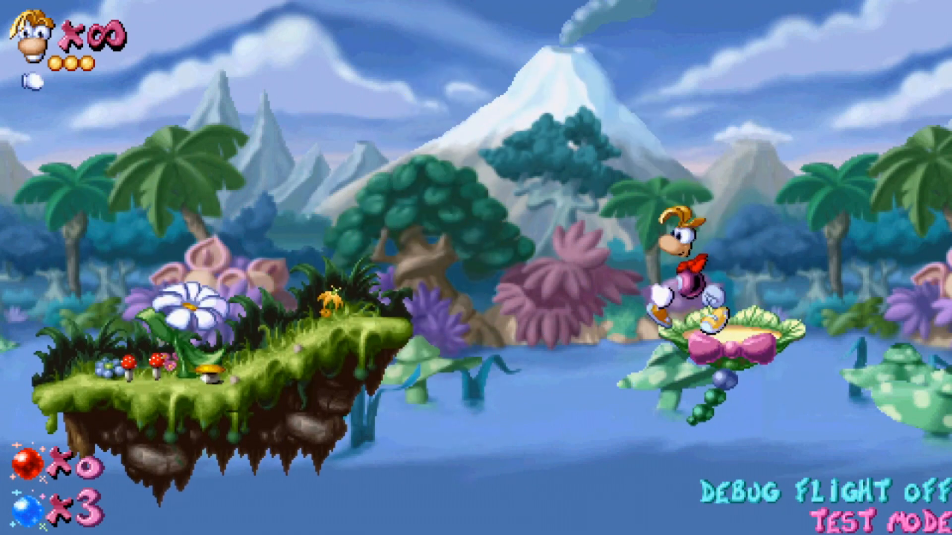
pyautogui.press('Right')
pyautogui.press('Left')
pyautogui.press('space')
pyautogui.press('Right')
pyautogui.press('space')
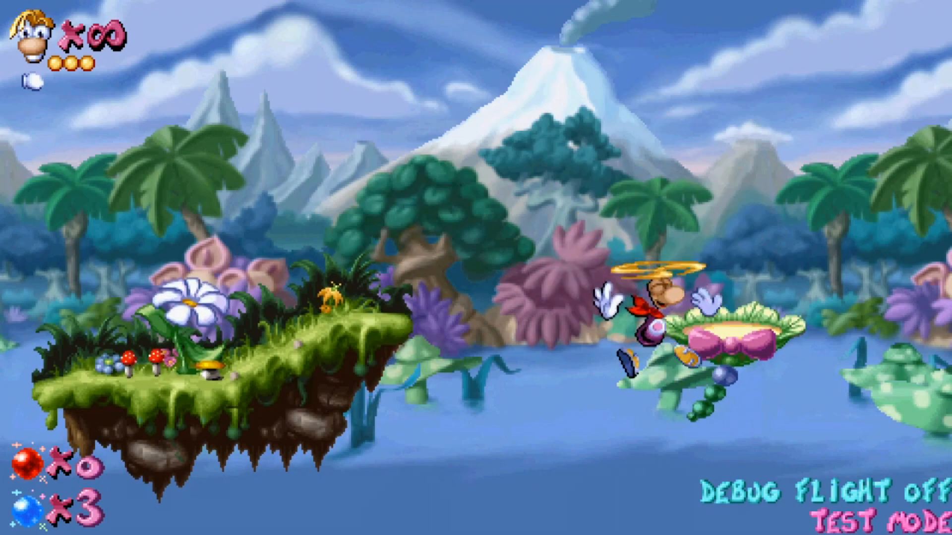
pyautogui.press('Escape')
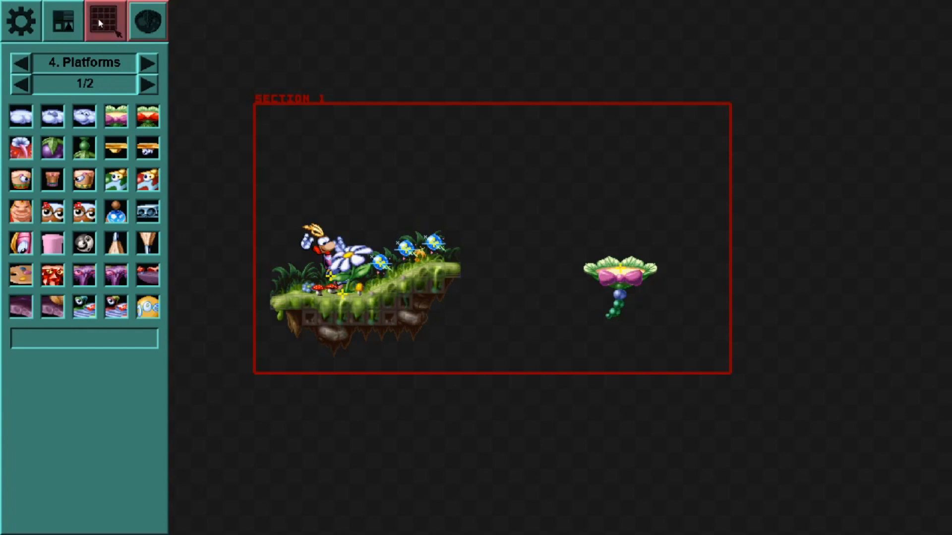
# Step: Set the Water Lily's primary direction to left and paint one orange crossed collision tile on each side of it
pyautogui.click(601, 272)
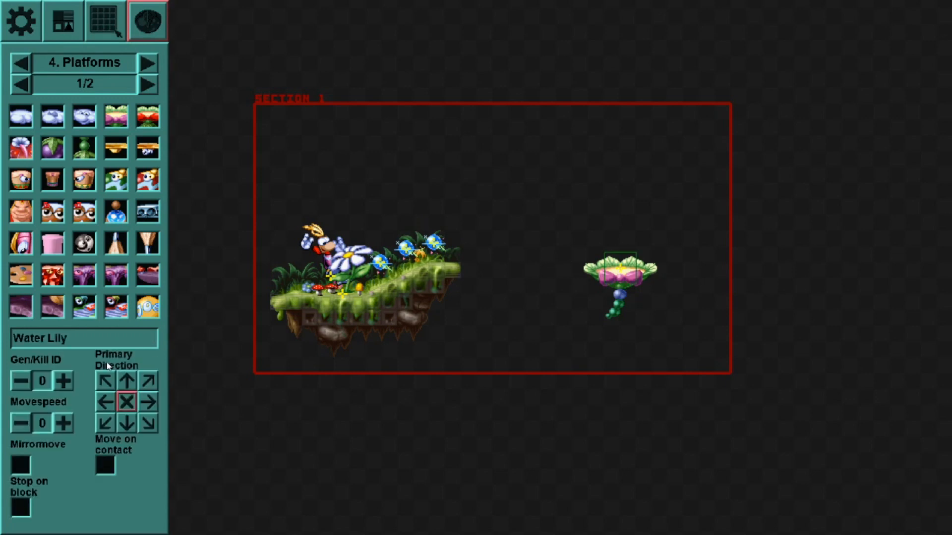
pyautogui.click(106, 404)
pyautogui.click(63, 21)
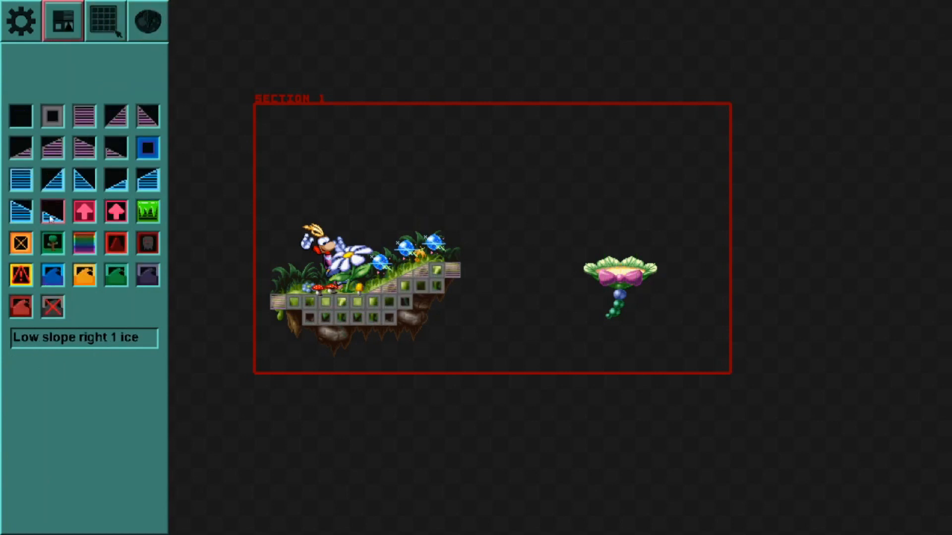
pyautogui.moveTo(21, 243); pyautogui.dragTo(515, 270)
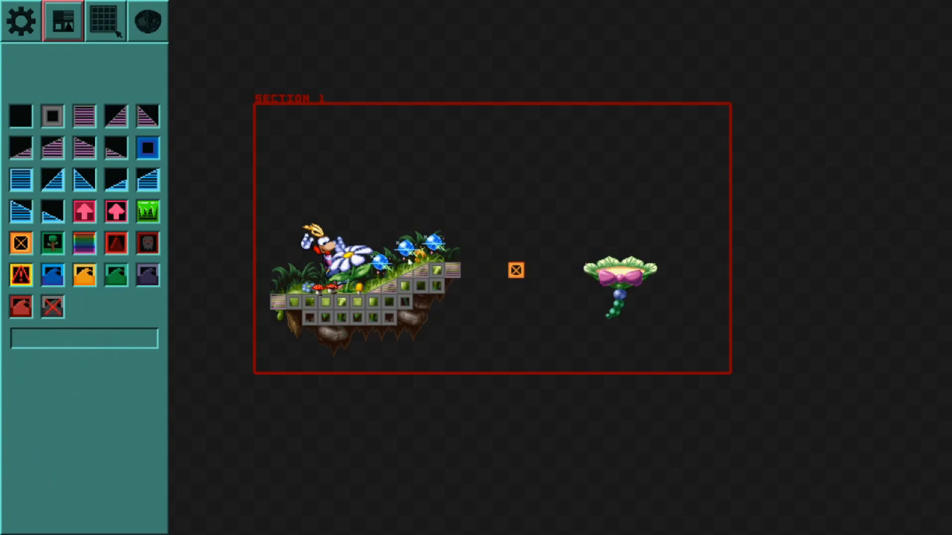
pyautogui.moveTo(21, 246); pyautogui.dragTo(567, 275)
pyautogui.click(567, 276)
pyautogui.click(693, 275)
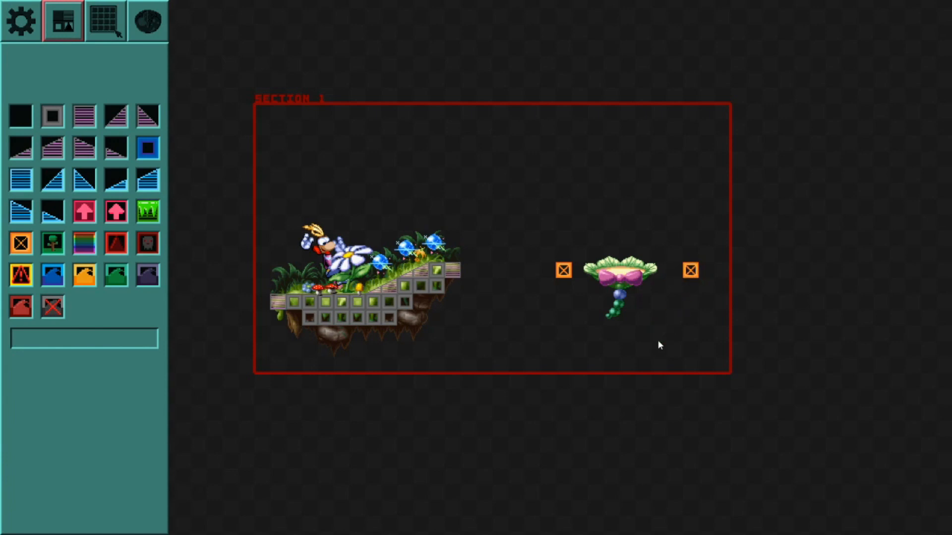
# Step: Test-play the Water Lily's movement between the two orange tiles and return to the editor
pyautogui.press('Return')
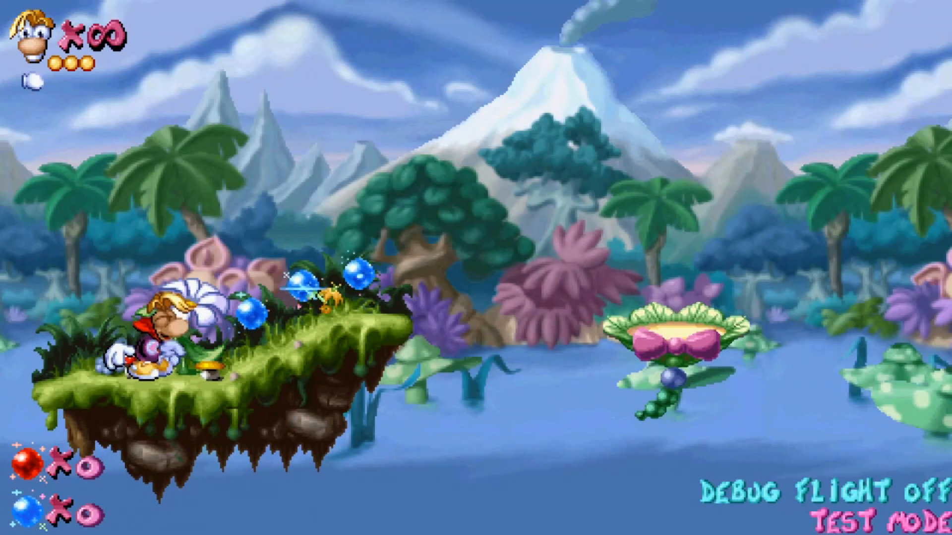
pyautogui.press('Right')
pyautogui.press('space')
pyautogui.press('space')
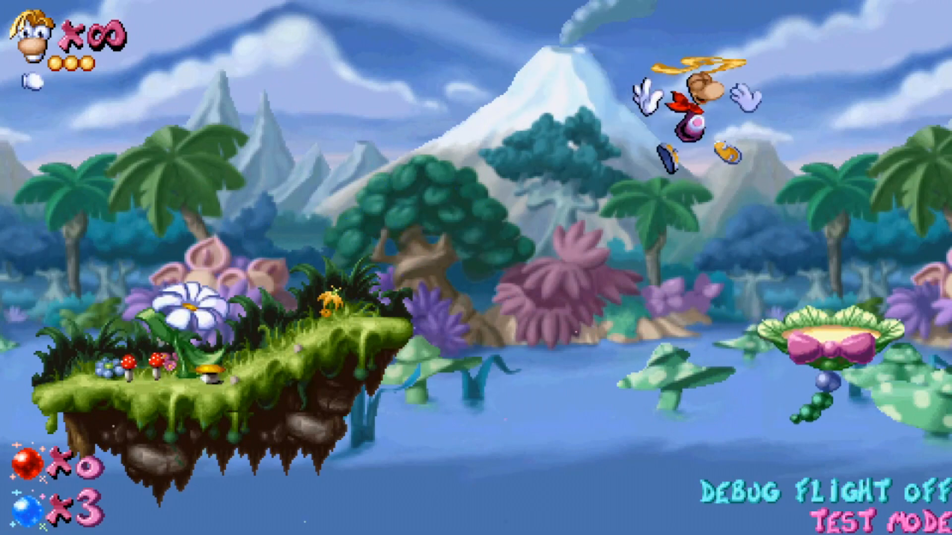
pyautogui.press('Left')
pyautogui.press('space')
pyautogui.press('space')
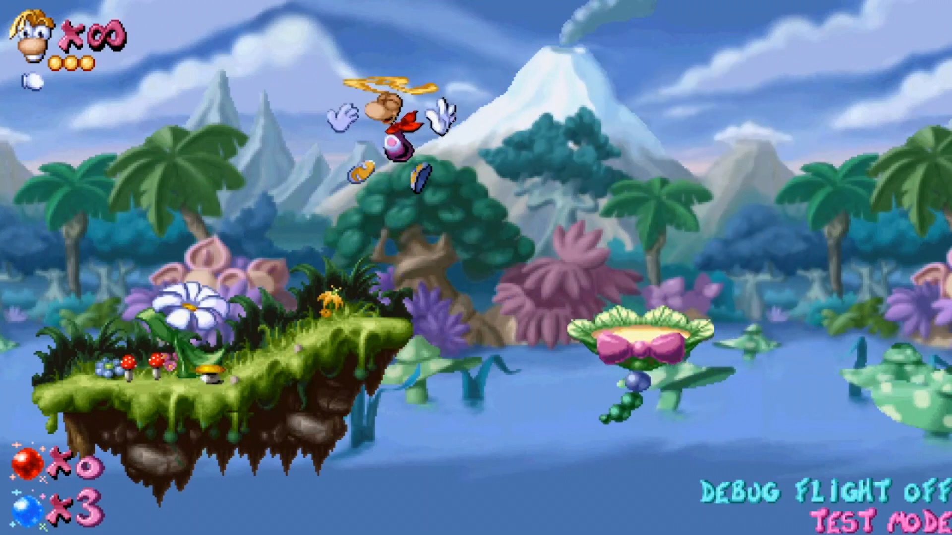
pyautogui.press('Return')
# Step: Place a Prickly from the Obstacles category between the grass platform and the Water Lily and set its colour to 4
pyautogui.click(147, 20)
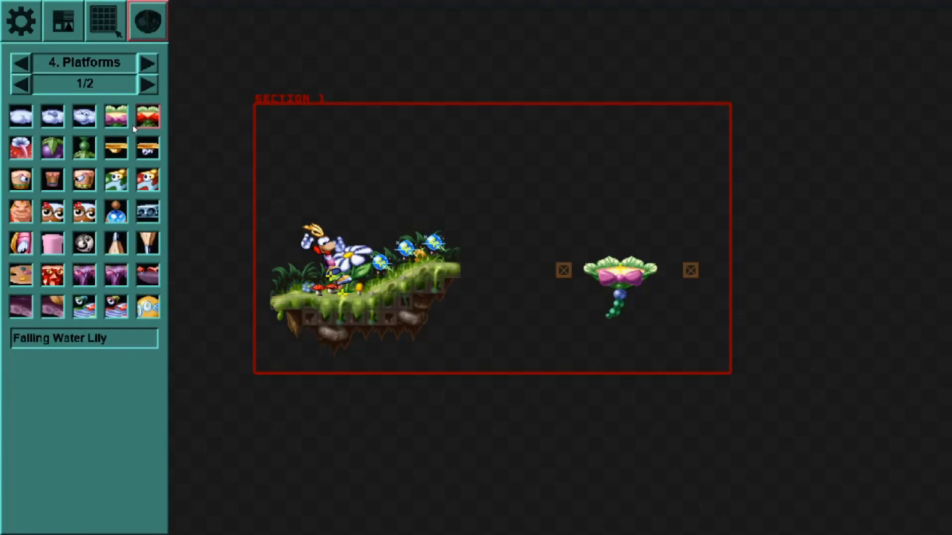
pyautogui.click(151, 66)
pyautogui.moveTo(116, 180); pyautogui.dragTo(509, 278)
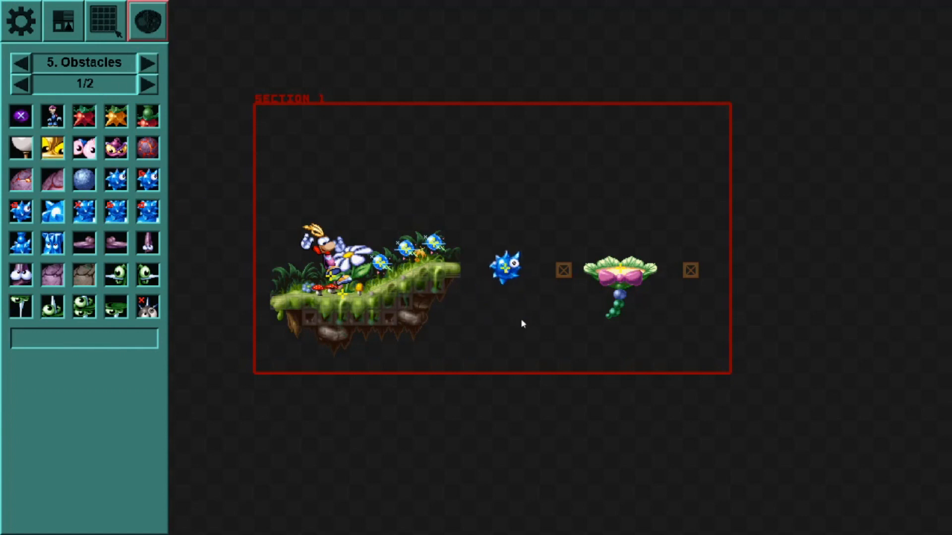
pyautogui.click(501, 266)
pyautogui.click(63, 507)
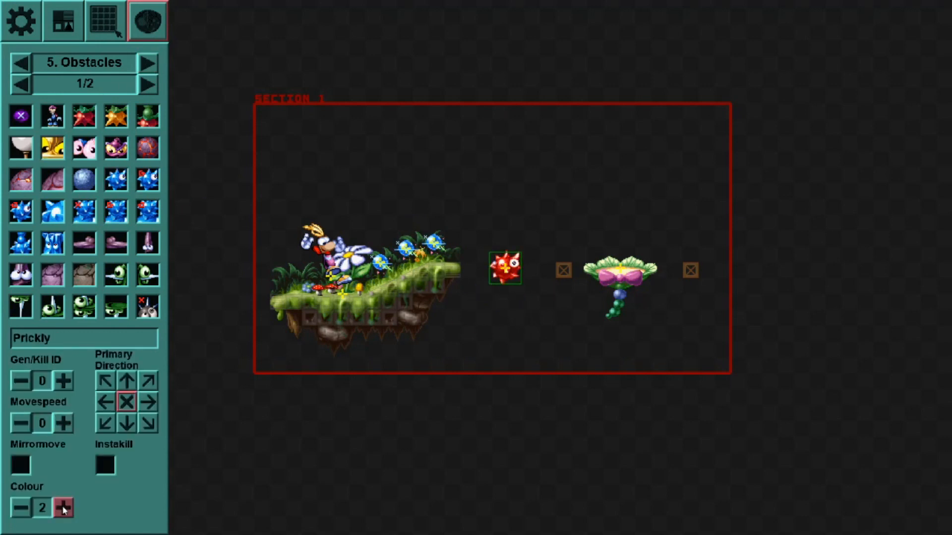
pyautogui.click(63, 507)
pyautogui.click(63, 507)
pyautogui.click(63, 508)
pyautogui.click(22, 507)
# Step: Move the Prickly slightly closer to the grass platform and set its primary direction to up
pyautogui.moveTo(504, 267); pyautogui.dragTo(508, 266)
pyautogui.click(492, 331)
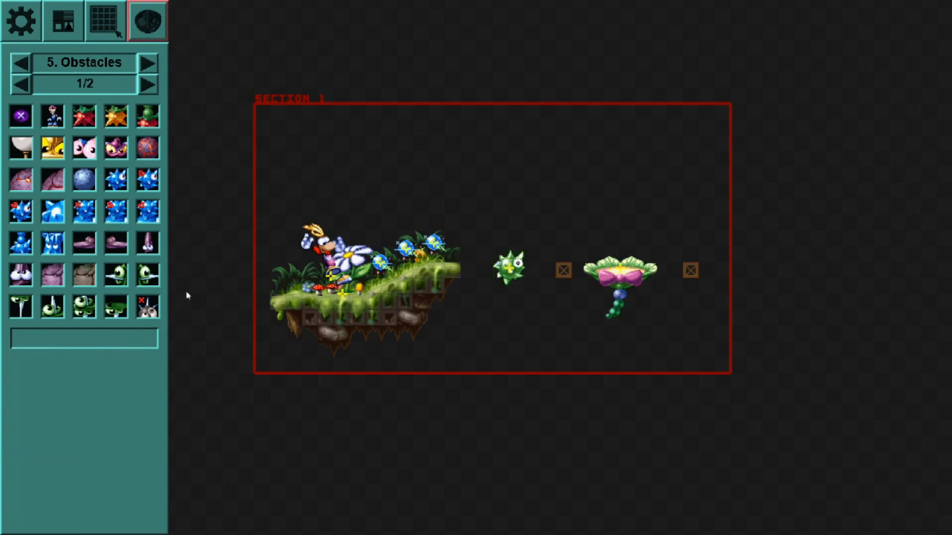
pyautogui.click(517, 276)
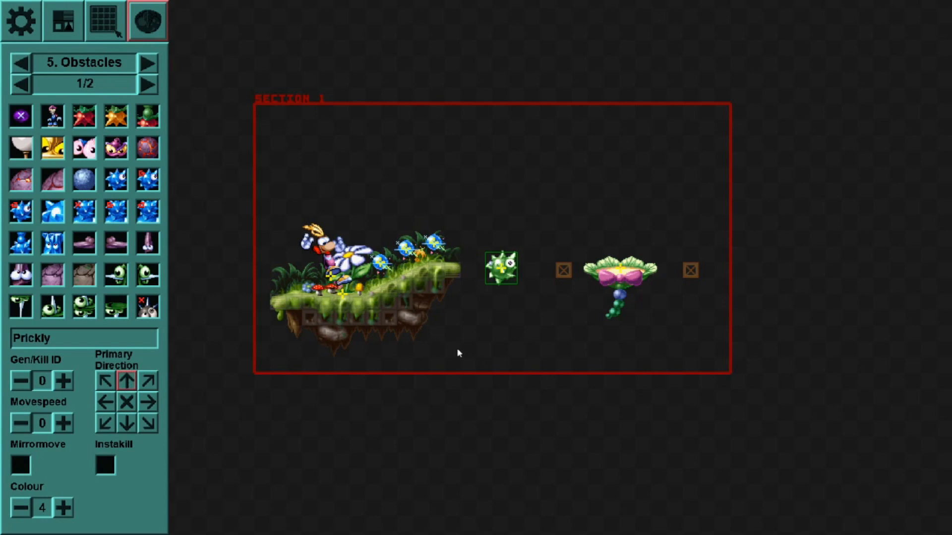
# Step: Raise the Prickly's movespeed and paint one orange crossed collision tile above it and one below it
pyautogui.click(63, 423)
pyautogui.click(63, 423)
pyautogui.click(110, 14)
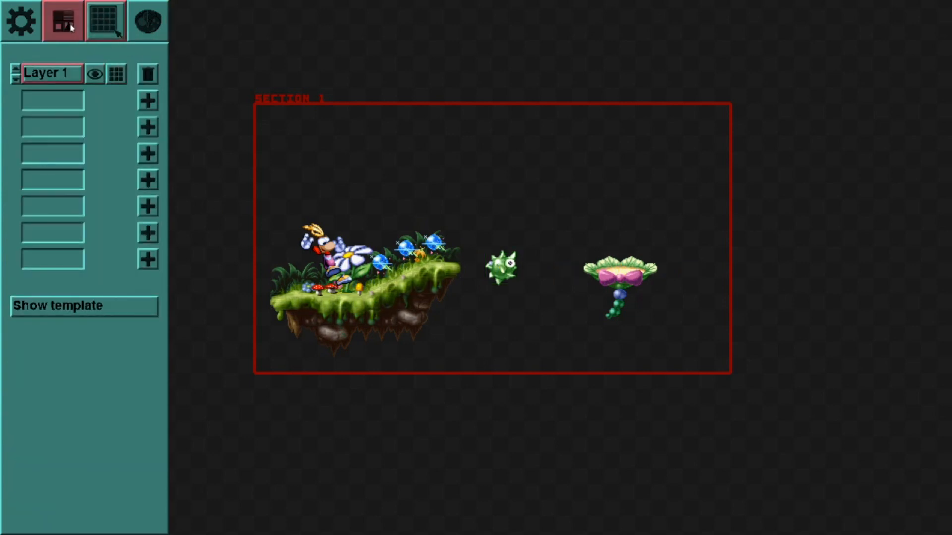
pyautogui.click(69, 23)
pyautogui.click(25, 244)
pyautogui.click(501, 223)
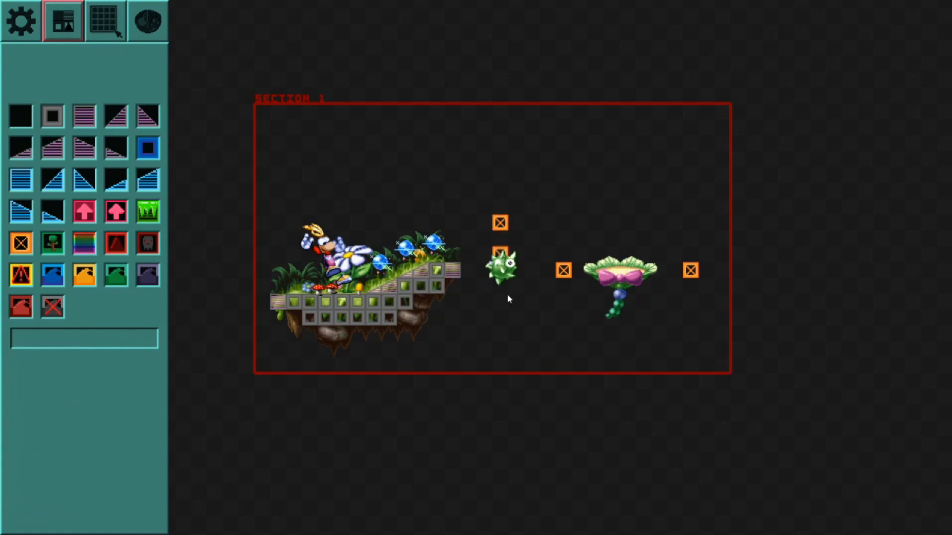
pyautogui.click(505, 318)
# Step: Test-play the Prickly's vertical movement between the two orange tiles and return to the editor
pyautogui.press('Return')
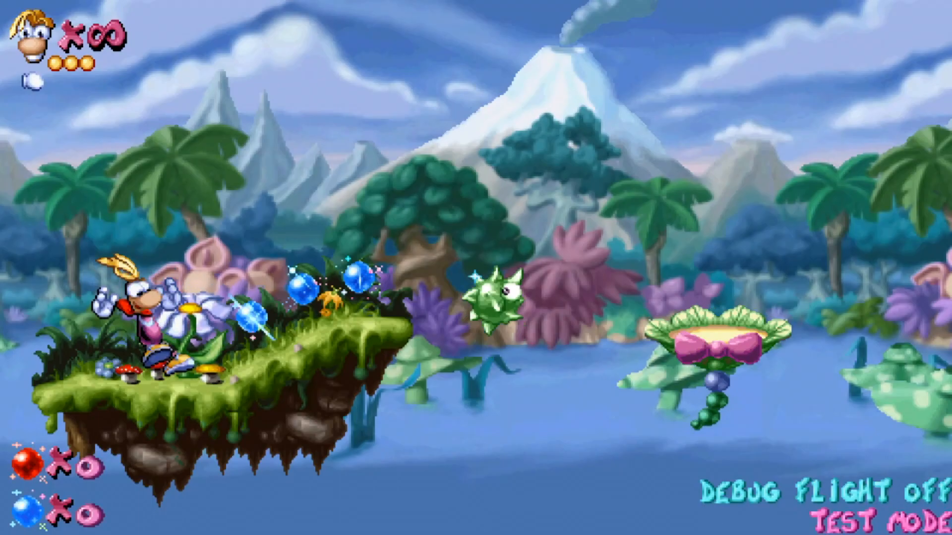
pyautogui.press('Right')
pyautogui.press('space')
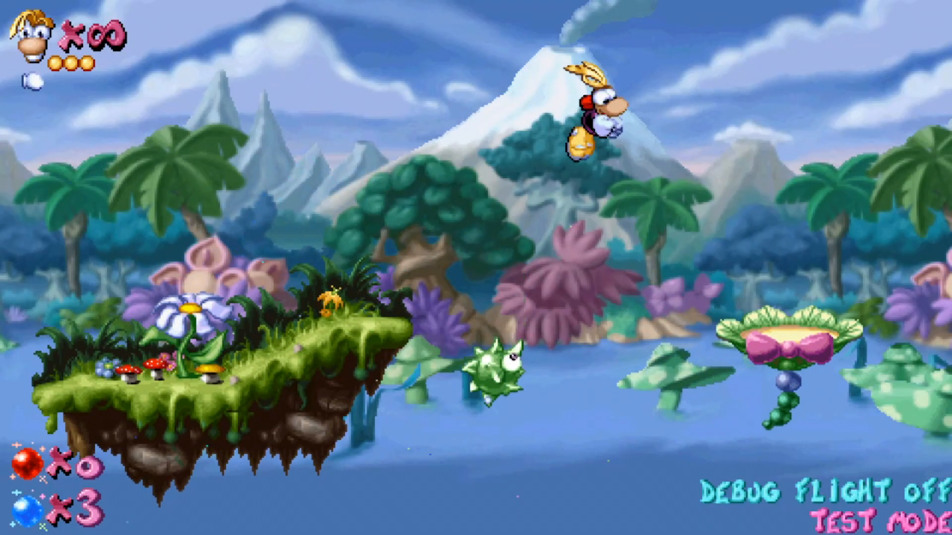
pyautogui.press('Left')
pyautogui.press('space')
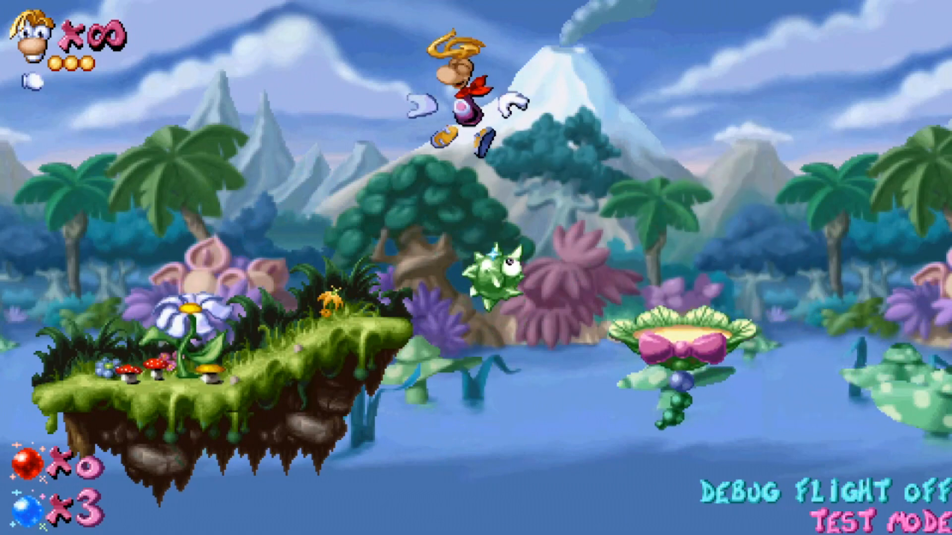
pyautogui.press('Right')
pyautogui.press('Return')
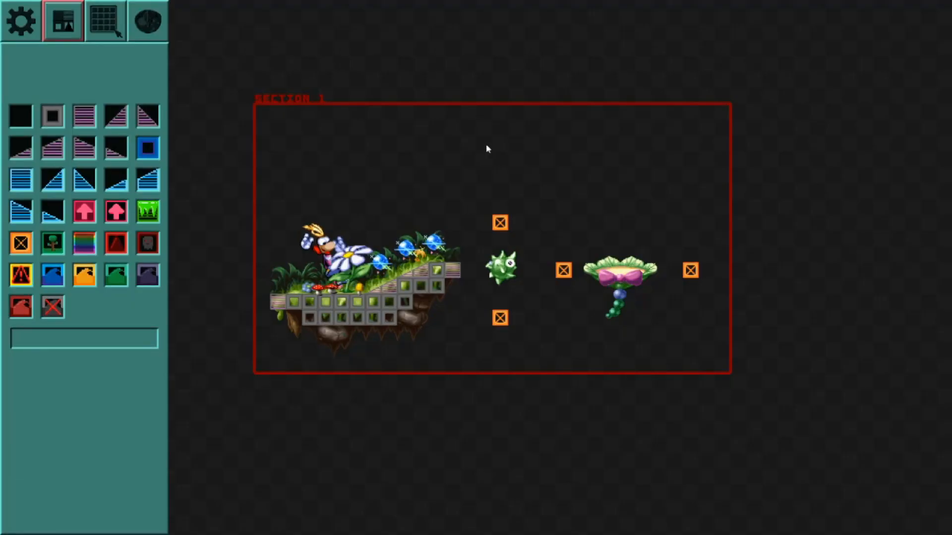
# Step: Place an Exit Sign from the Utility category on the left end of the grass platform
pyautogui.click(166, 25)
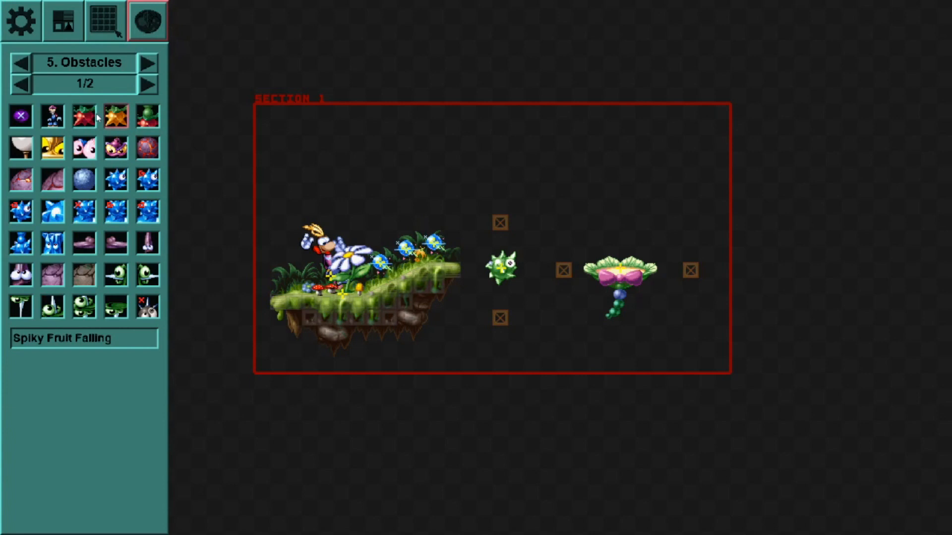
pyautogui.click(149, 63)
pyautogui.click(149, 63)
pyautogui.click(148, 62)
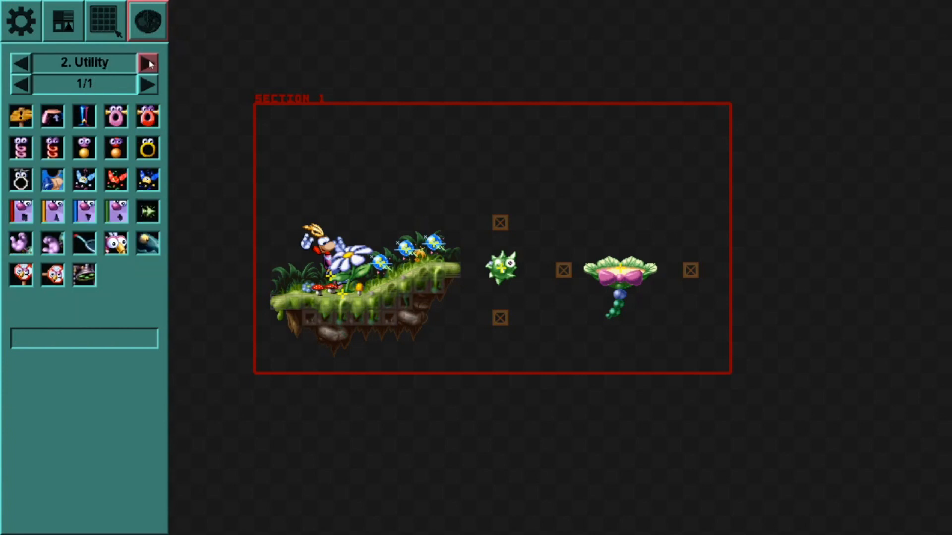
pyautogui.moveTo(21, 116); pyautogui.dragTo(288, 303)
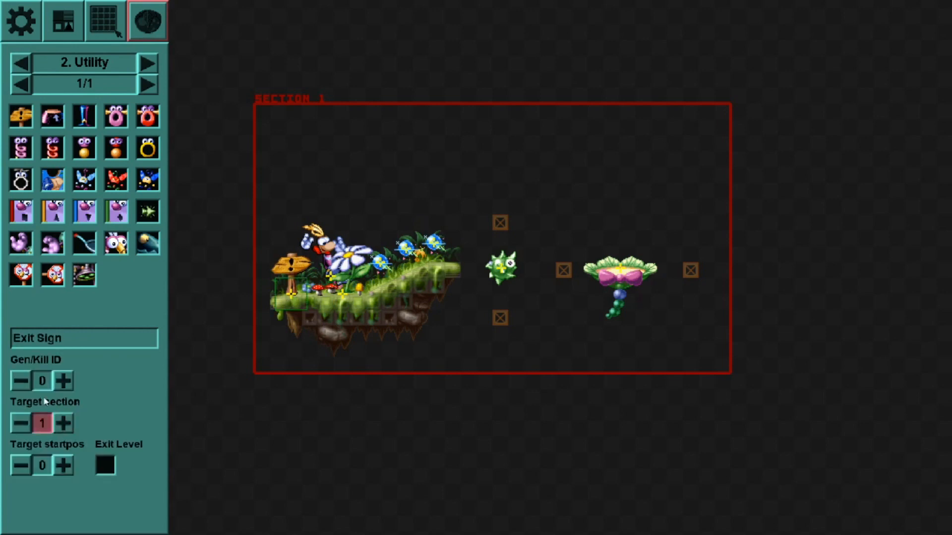
# Step: View the level's list of sections in the level settings and return to object editing
pyautogui.click(21, 21)
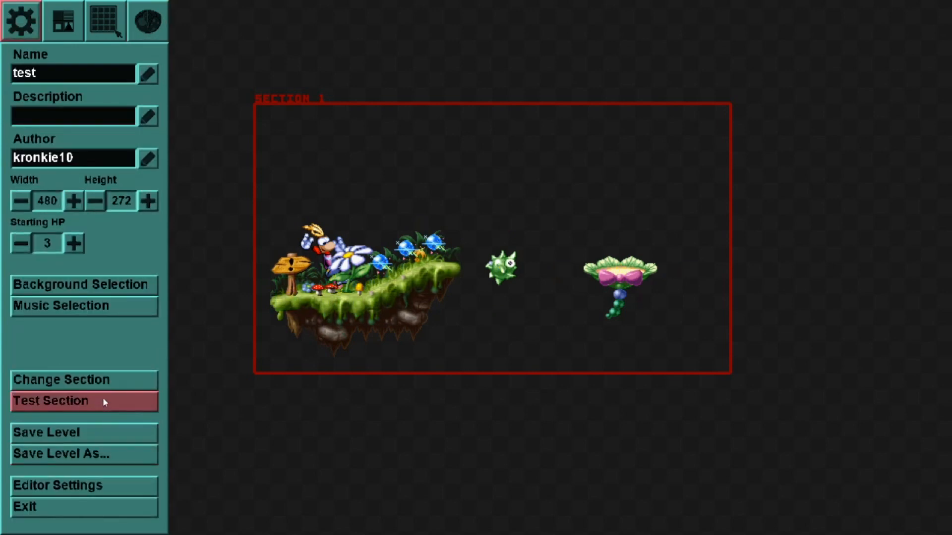
pyautogui.click(109, 380)
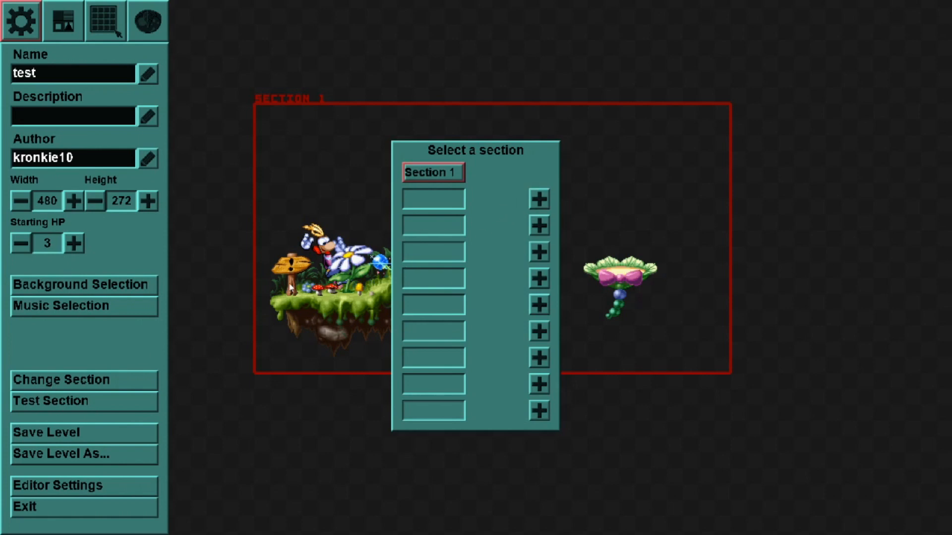
pyautogui.click(144, 22)
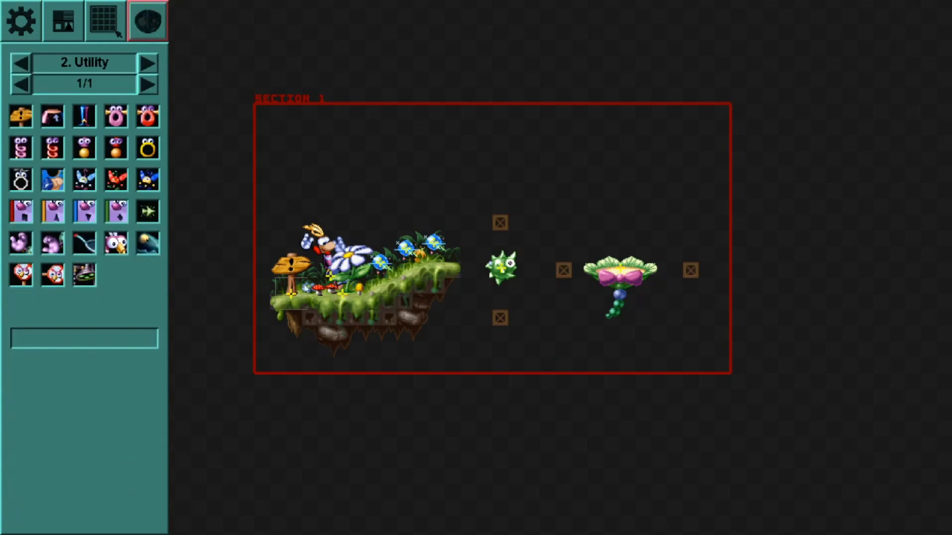
# Step: Enable Exit Level on the Exit Sign, keeping target section 1
pyautogui.click(291, 295)
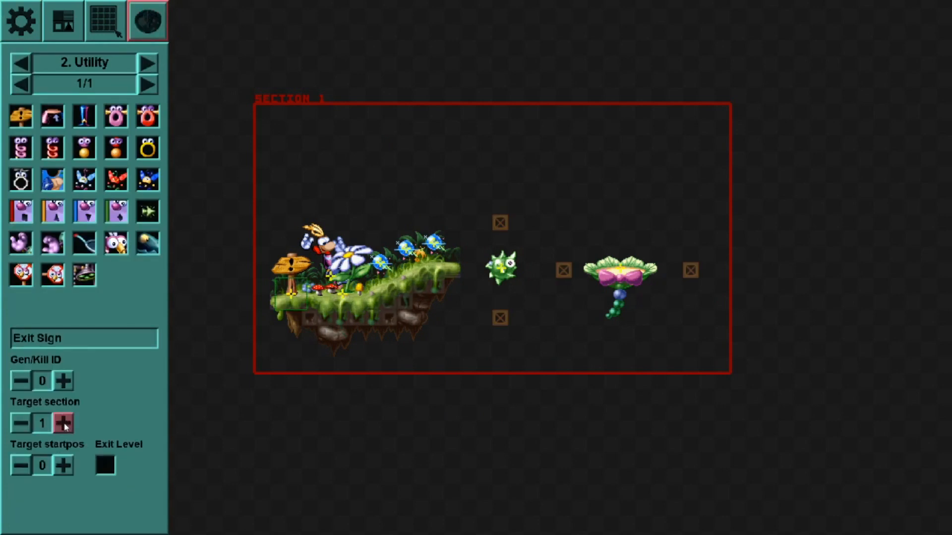
pyautogui.click(23, 427)
pyautogui.click(109, 474)
# Step: Place a Hunter from the Enemies category on the right end of the grass platform
pyautogui.click(150, 68)
pyautogui.click(150, 68)
pyautogui.click(151, 68)
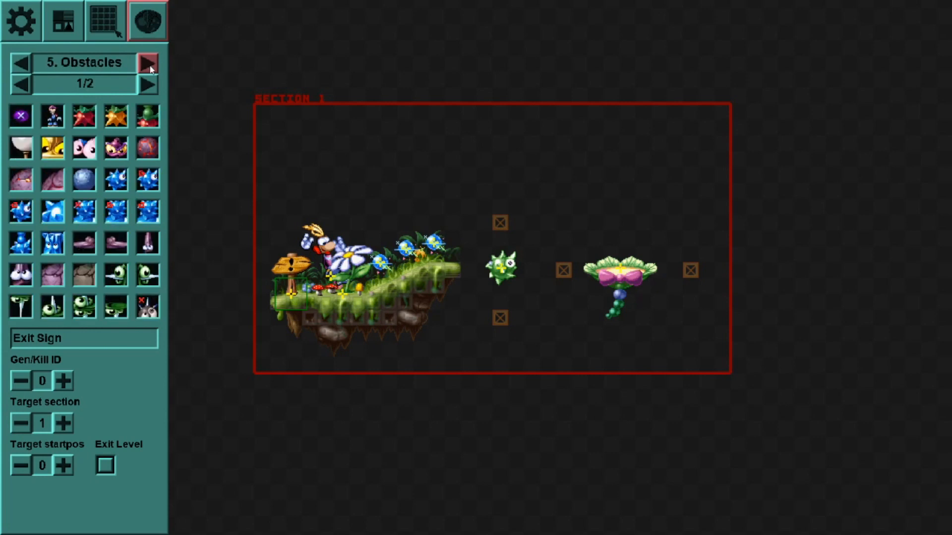
pyautogui.click(151, 69)
pyautogui.click(86, 149)
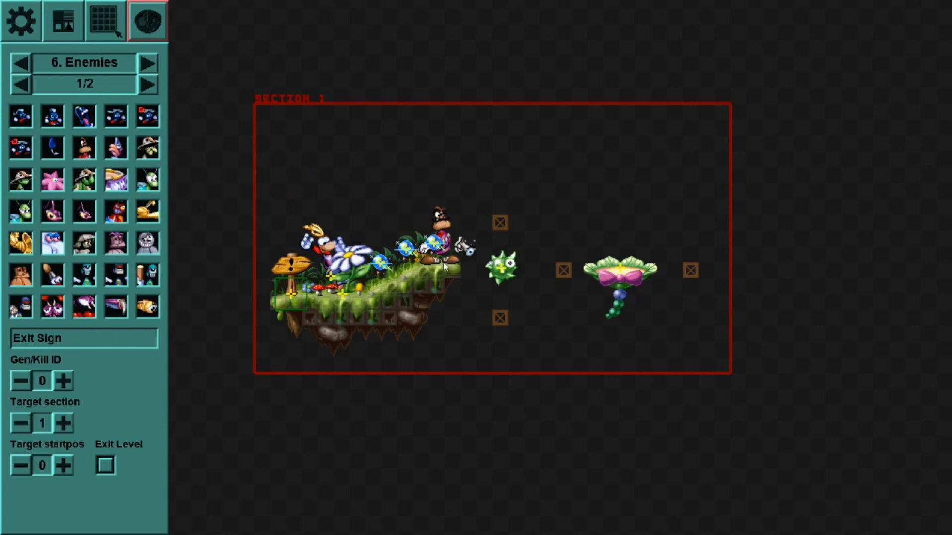
pyautogui.click(443, 267)
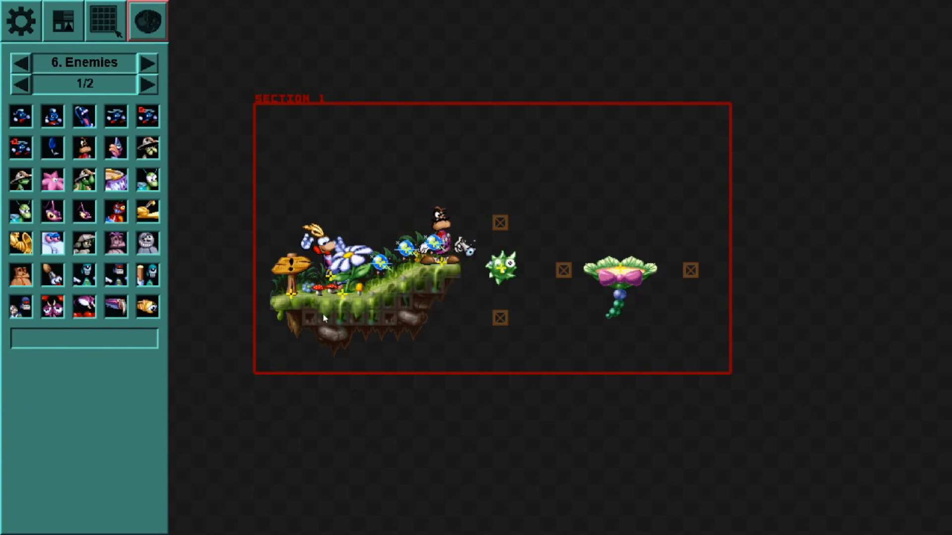
# Step: Place a Gendoor from the Technical category above the Water Lily and a red P item from the Items category beside it
pyautogui.click(23, 69)
pyautogui.click(23, 68)
pyautogui.click(23, 70)
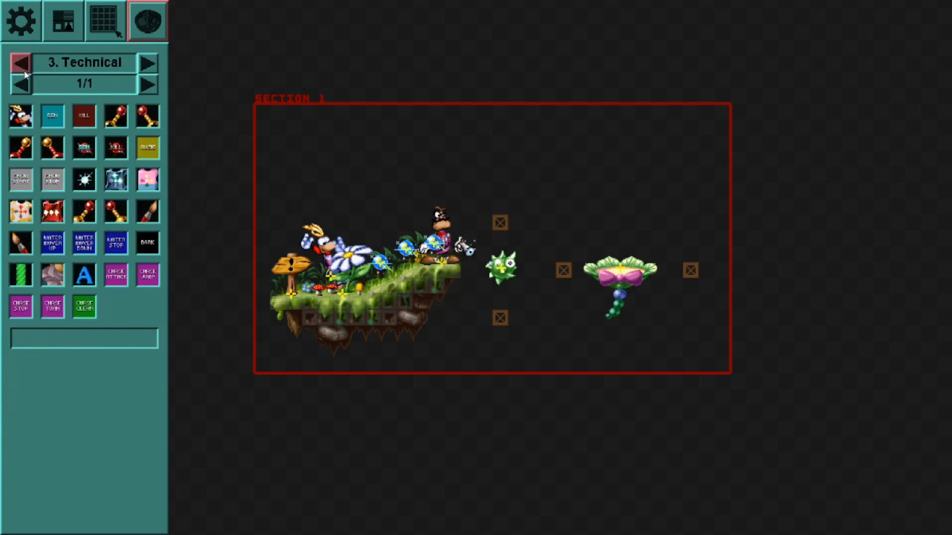
pyautogui.moveTo(620, 244); pyautogui.dragTo(590, 224)
pyautogui.click(144, 65)
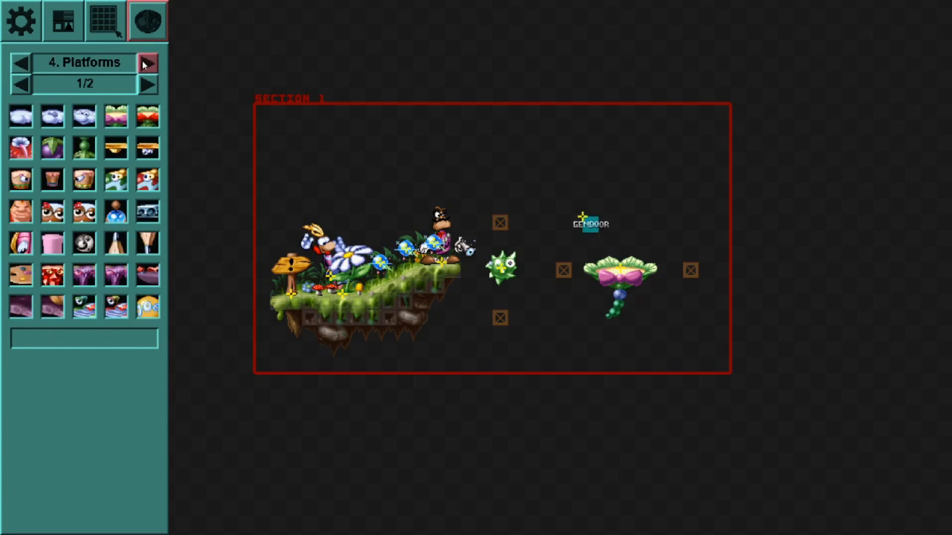
pyautogui.click(145, 64)
pyautogui.click(144, 65)
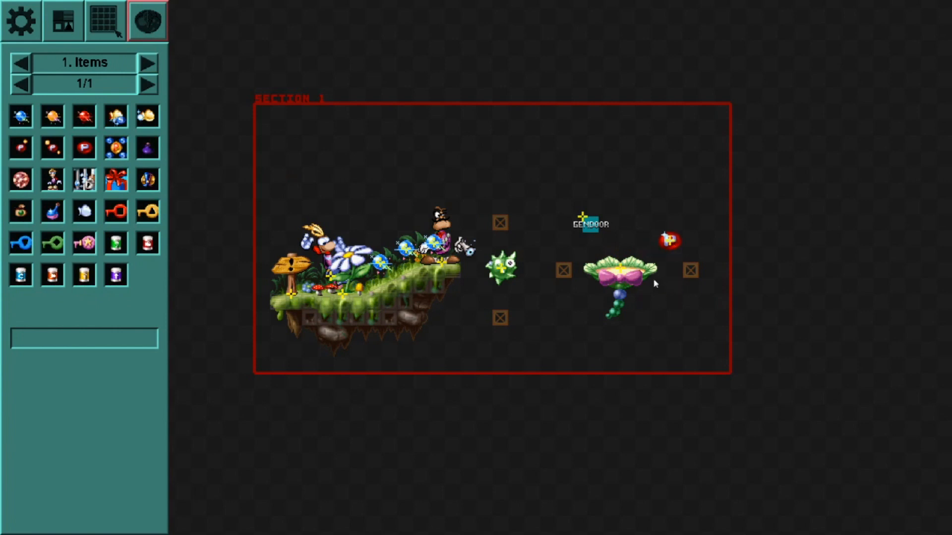
# Step: Try the Gendoor at width 3 and height 3, and set both back to 1
pyautogui.click(581, 217)
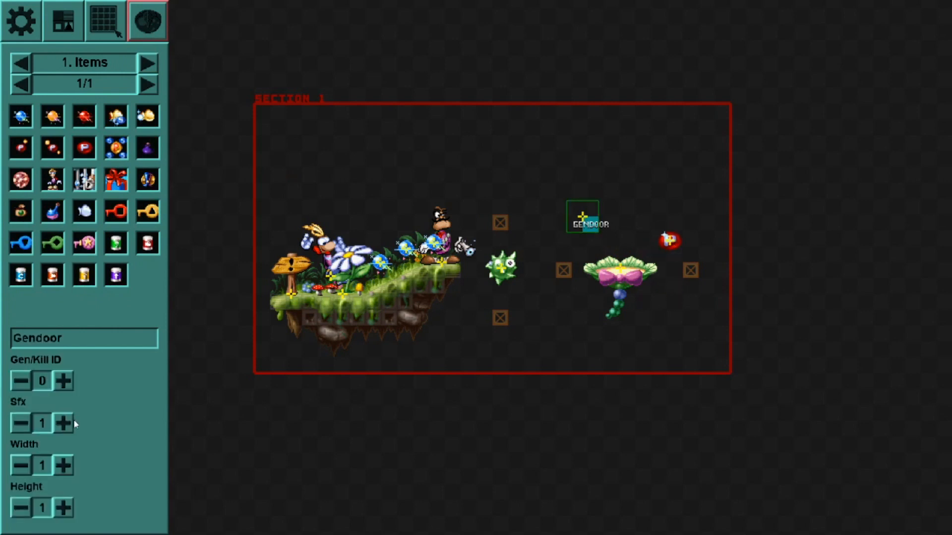
pyautogui.click(66, 467)
pyautogui.click(66, 467)
pyautogui.click(67, 511)
pyautogui.click(63, 508)
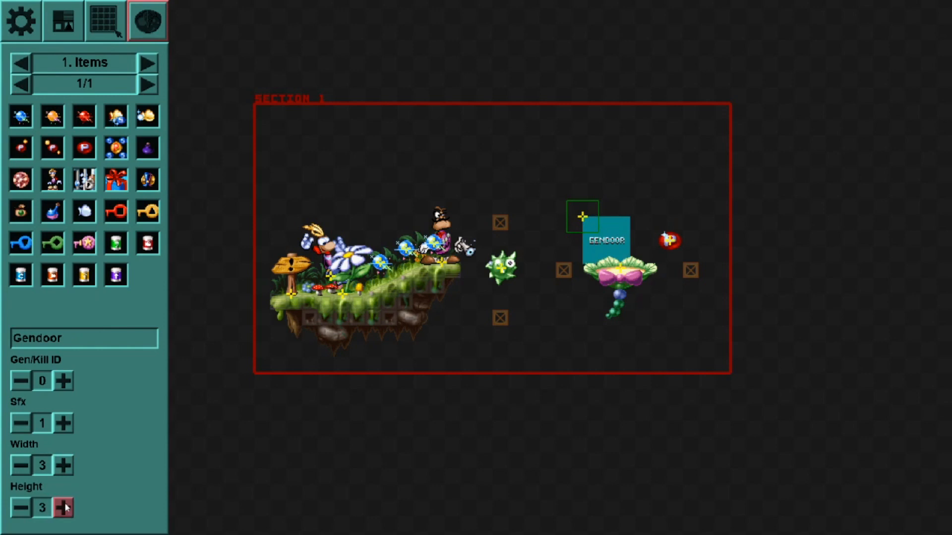
pyautogui.click(21, 465)
pyautogui.click(21, 465)
pyautogui.click(21, 465)
pyautogui.click(63, 466)
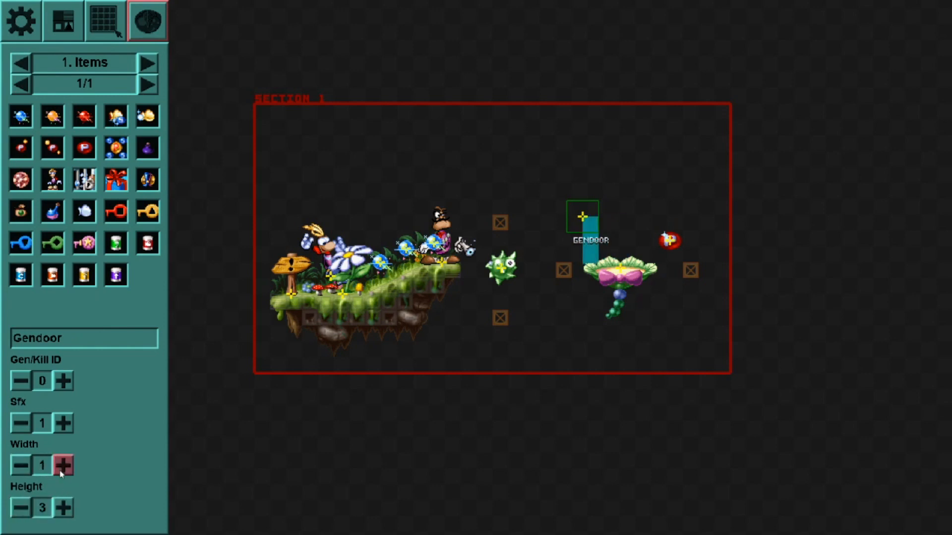
pyautogui.click(8, 504)
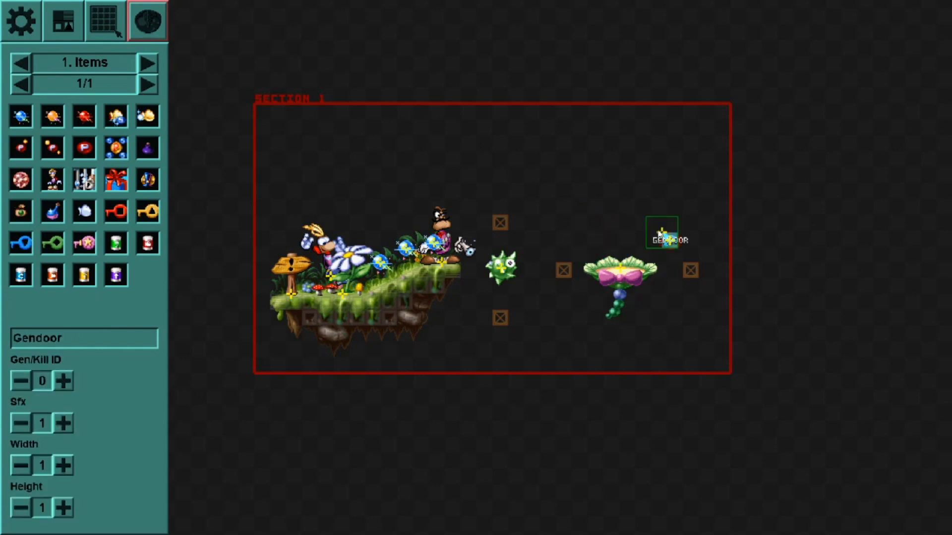
# Step: Move the Gendoor onto the red P item and set Gen/Kill ID 1 on the Gendoor, the Hunter and the Exit Sign
pyautogui.click(62, 381)
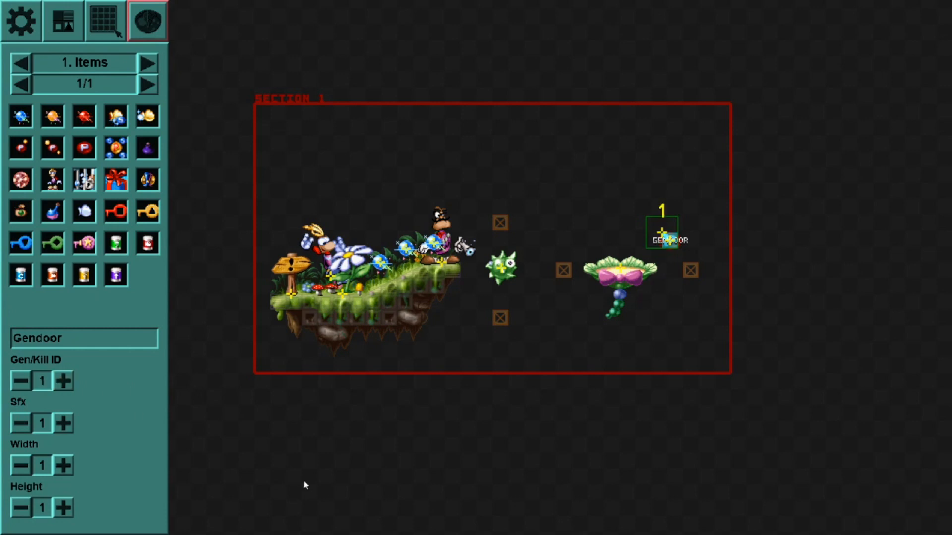
pyautogui.click(447, 269)
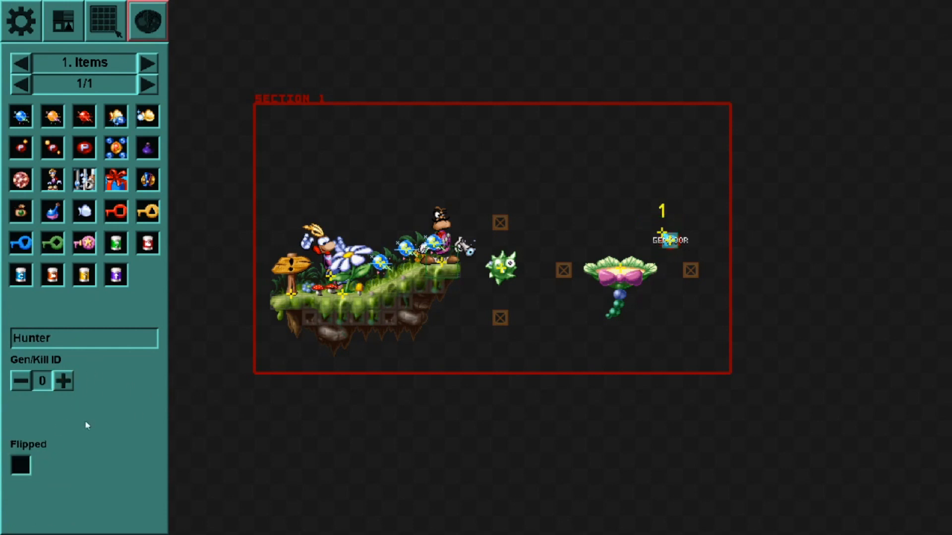
pyautogui.click(63, 381)
pyautogui.click(276, 309)
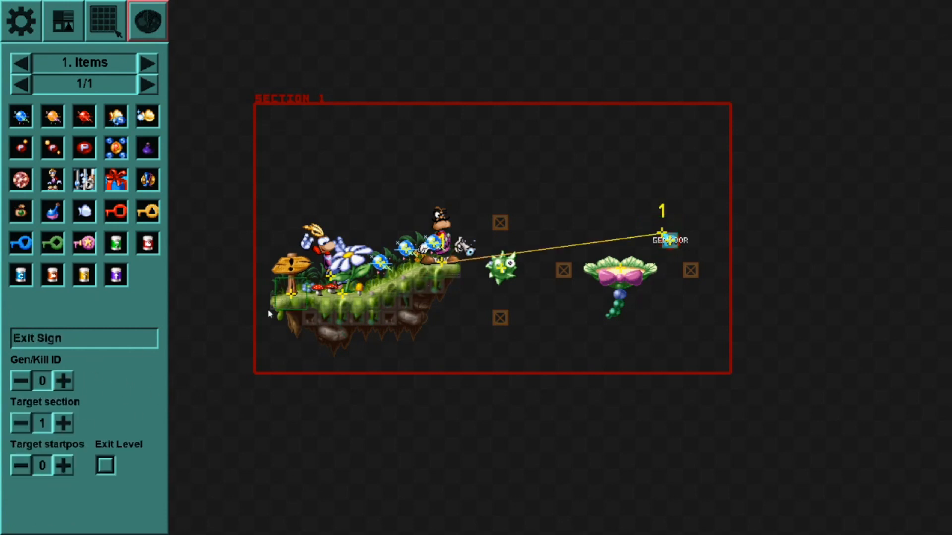
pyautogui.click(63, 381)
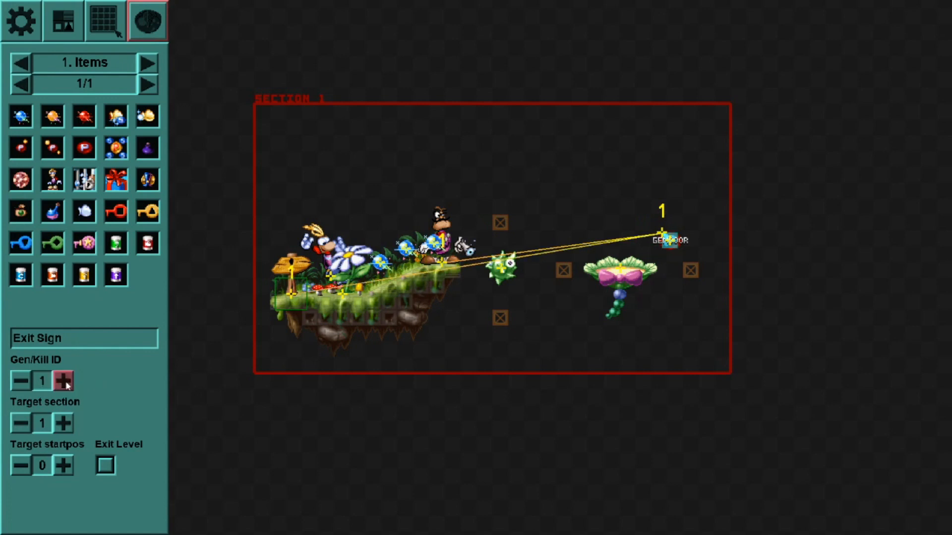
pyautogui.click(344, 447)
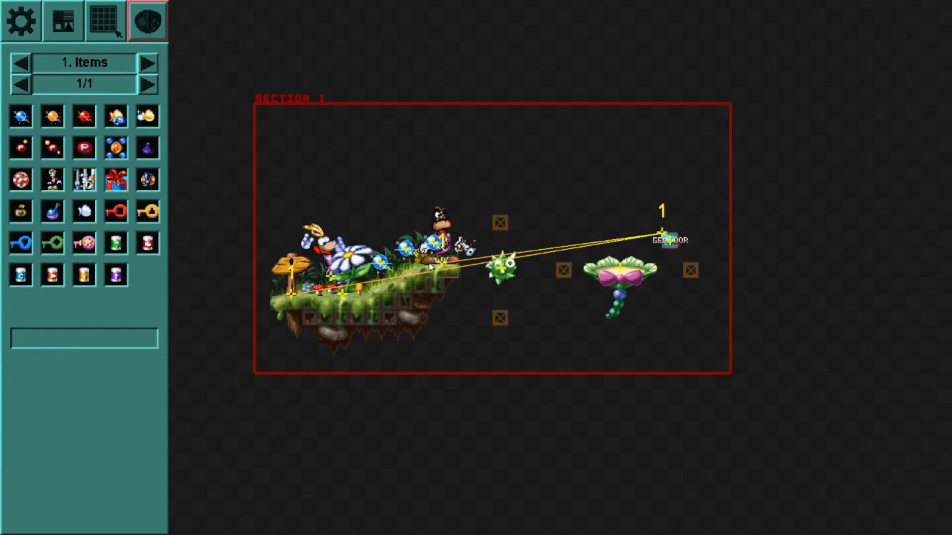
# Step: Test-play the Gendoor by collecting the P item to spawn the Hunter and Exit Sign, and return to the editor
pyautogui.press('Return')
pyautogui.press('Right')
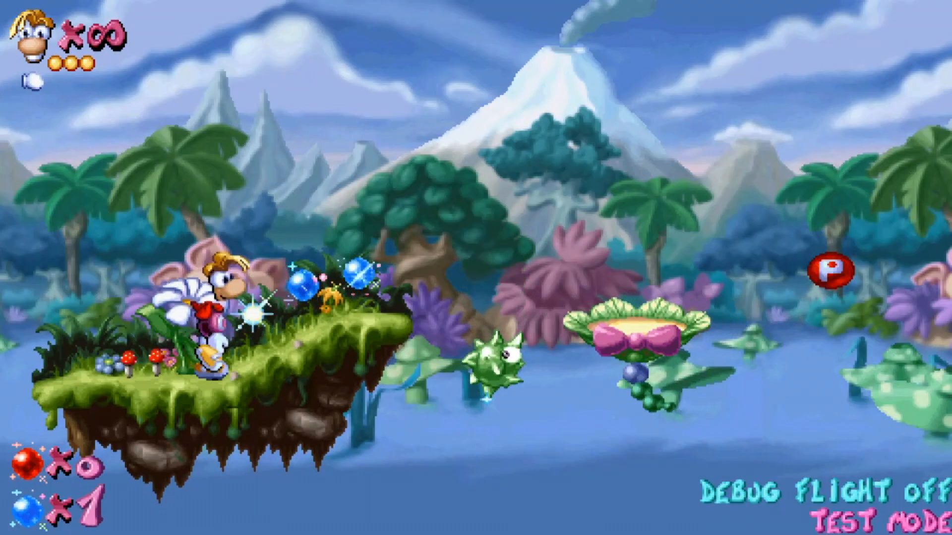
pyautogui.press('space')
pyautogui.press('space')
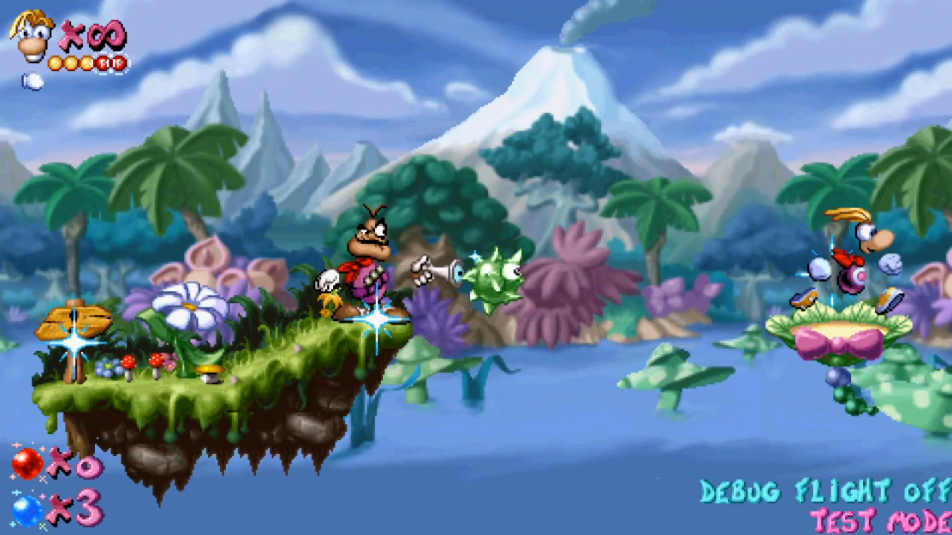
pyautogui.press('Left')
pyautogui.press('space')
pyautogui.press('Left')
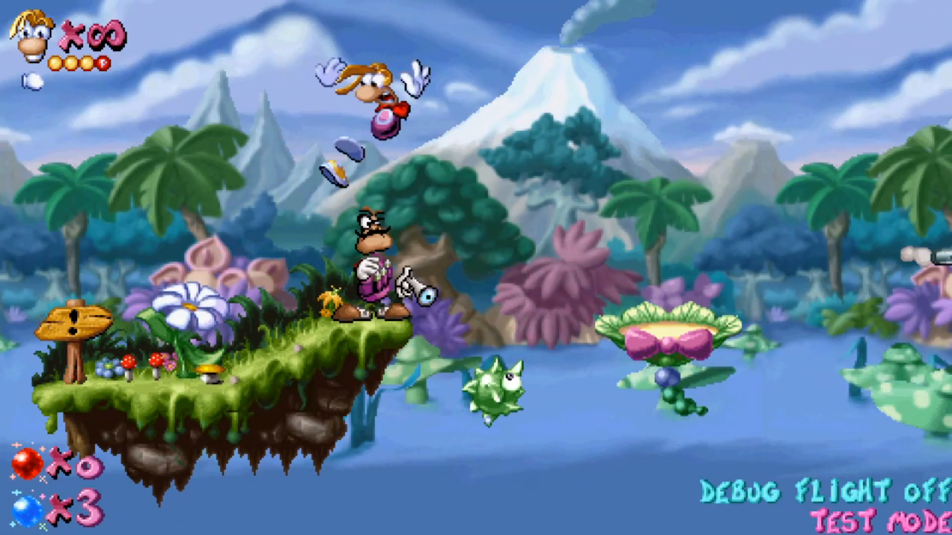
pyautogui.press('Right')
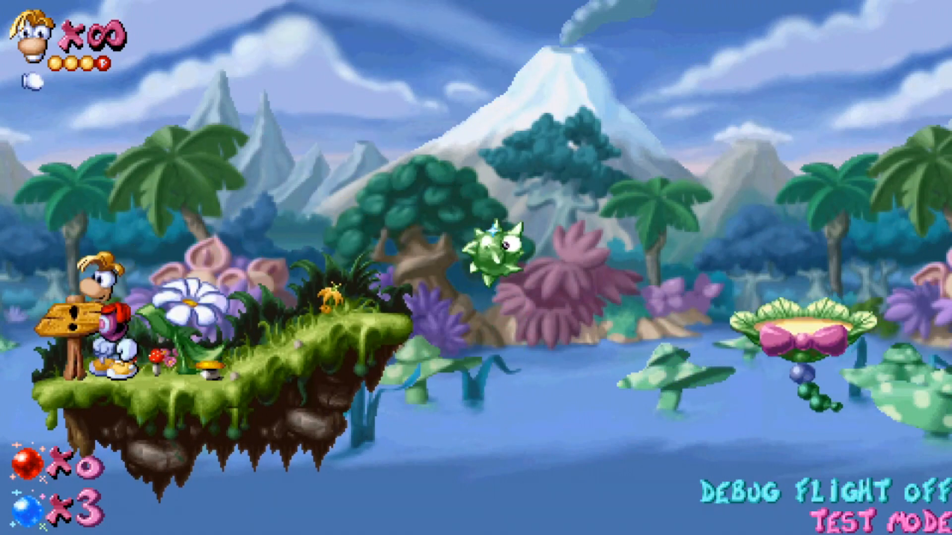
pyautogui.press('space')
pyautogui.press('Escape')
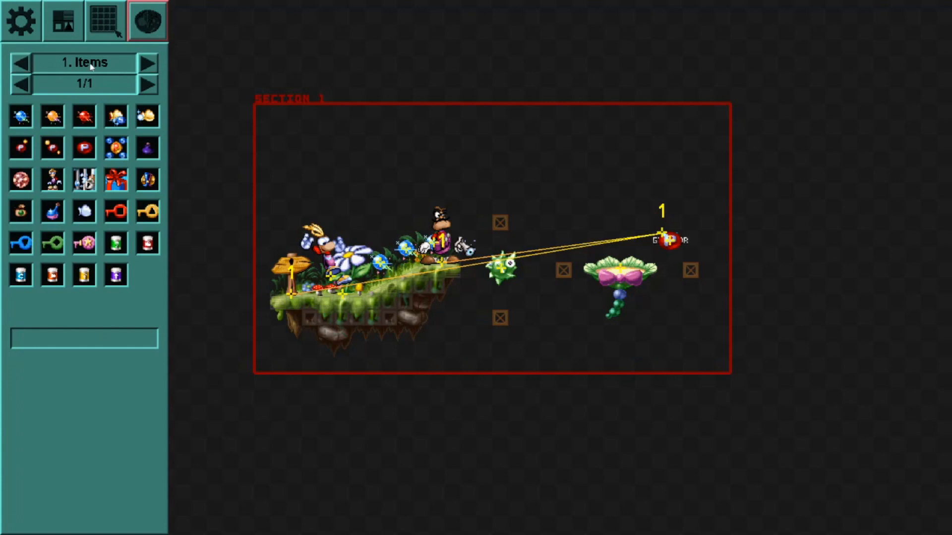
# Step: Browse the object categories from Utility and Technical through to Decoration
pyautogui.click(141, 69)
pyautogui.click(147, 63)
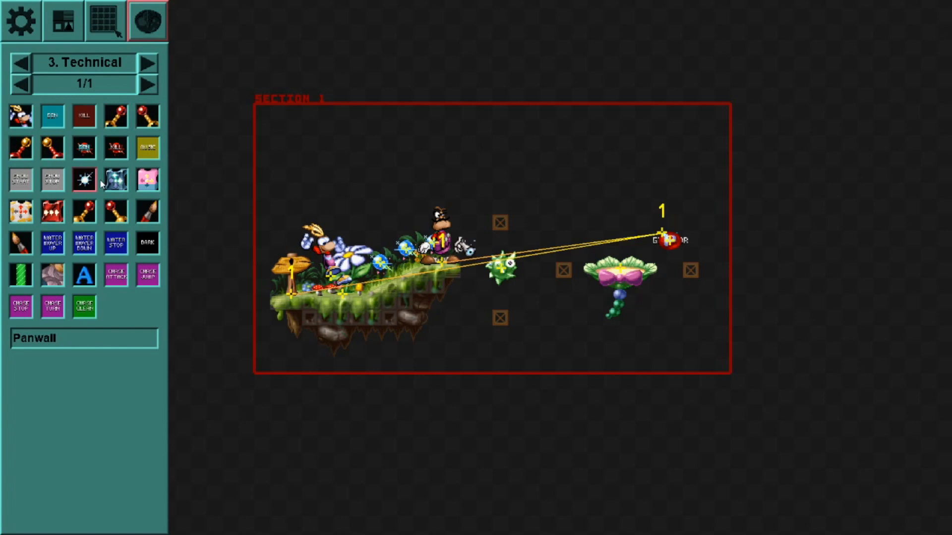
pyautogui.click(148, 63)
pyautogui.click(149, 64)
pyautogui.click(148, 64)
pyautogui.click(148, 64)
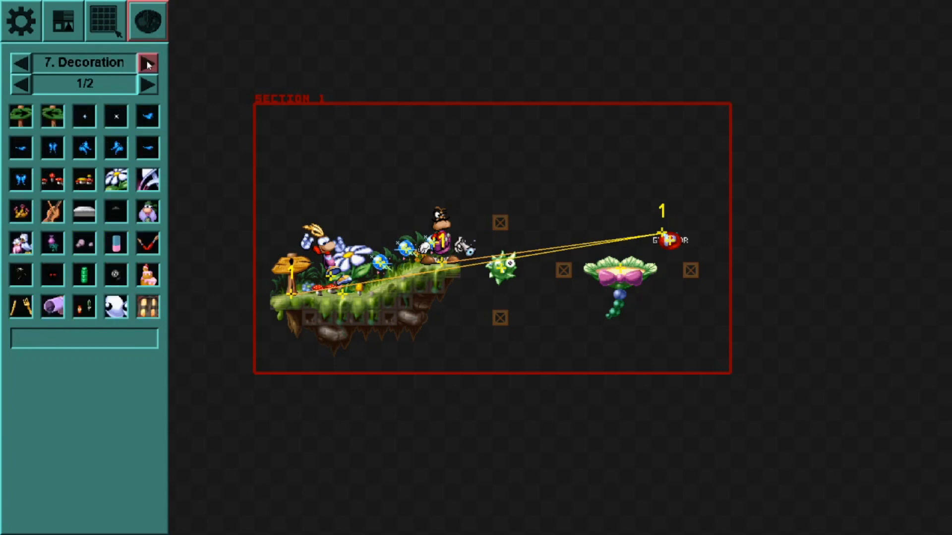
# Step: Place two red Tings above the grassy island and one above the flower platform, and level the first two with each other
pyautogui.click(148, 63)
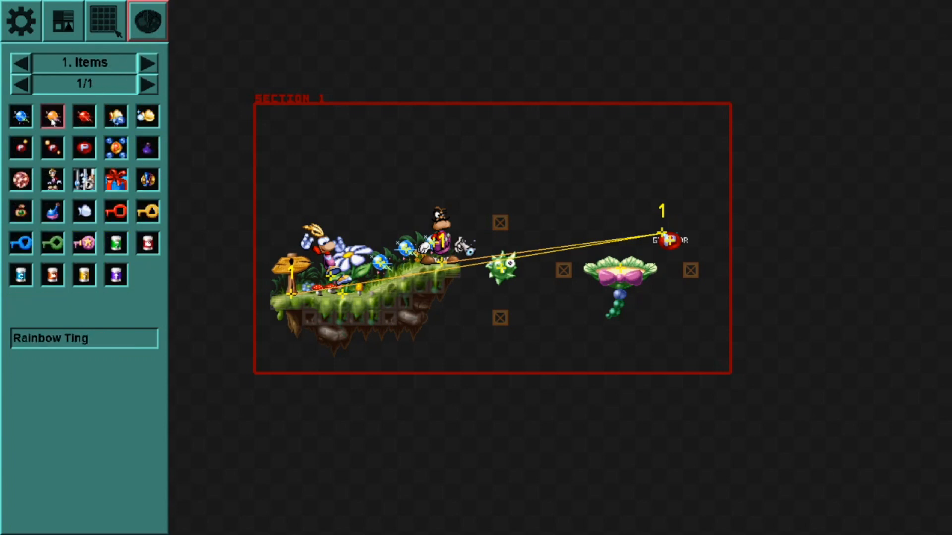
pyautogui.moveTo(84, 117); pyautogui.dragTo(404, 173)
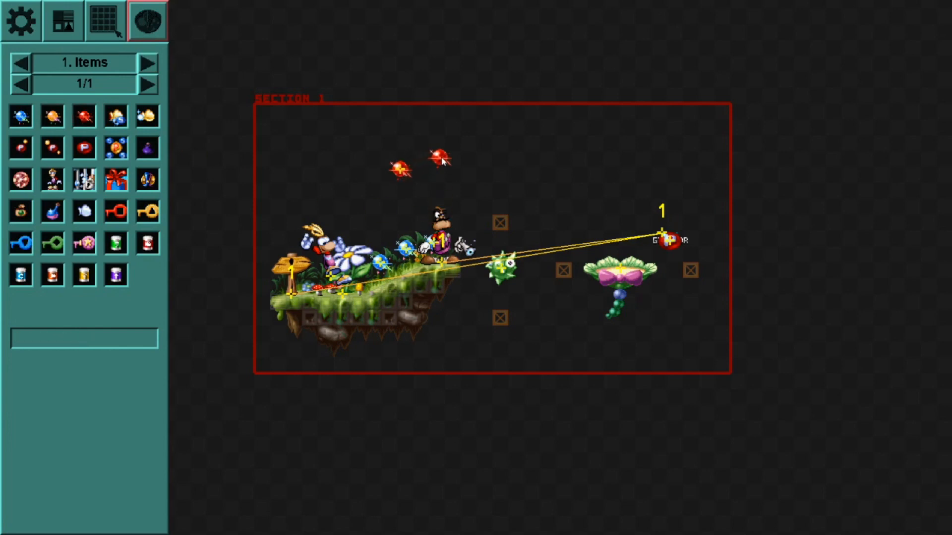
pyautogui.click(446, 158)
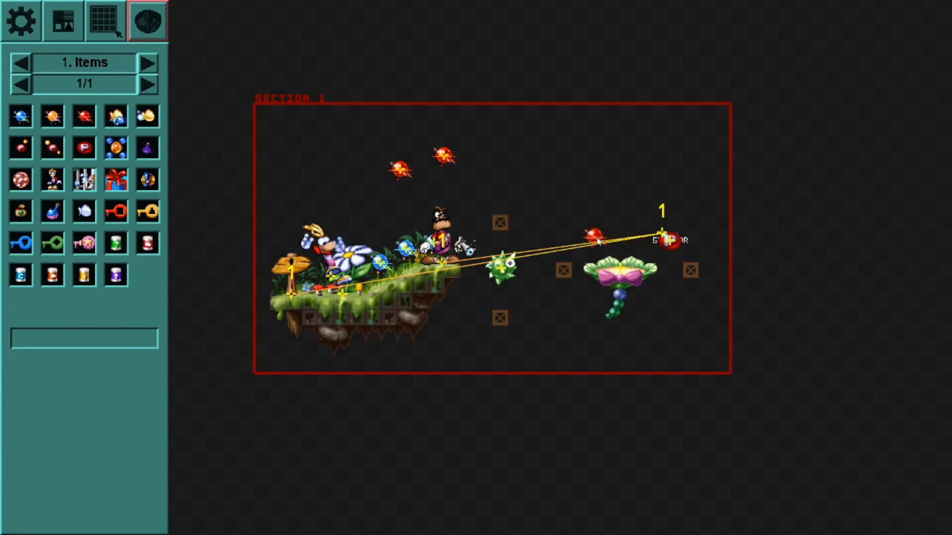
pyautogui.click(595, 234)
pyautogui.moveTo(444, 155); pyautogui.dragTo(467, 168)
pyautogui.moveTo(401, 171); pyautogui.dragTo(405, 172)
pyautogui.click(428, 184)
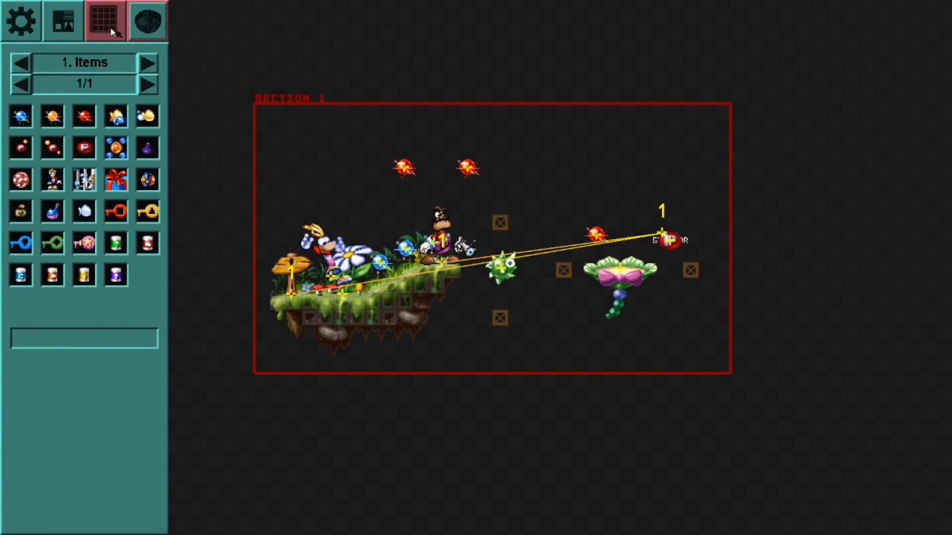
# Step: Place a Ting Gendoor from the Technical objects in the air above Rayman
pyautogui.click(63, 30)
pyautogui.click(150, 23)
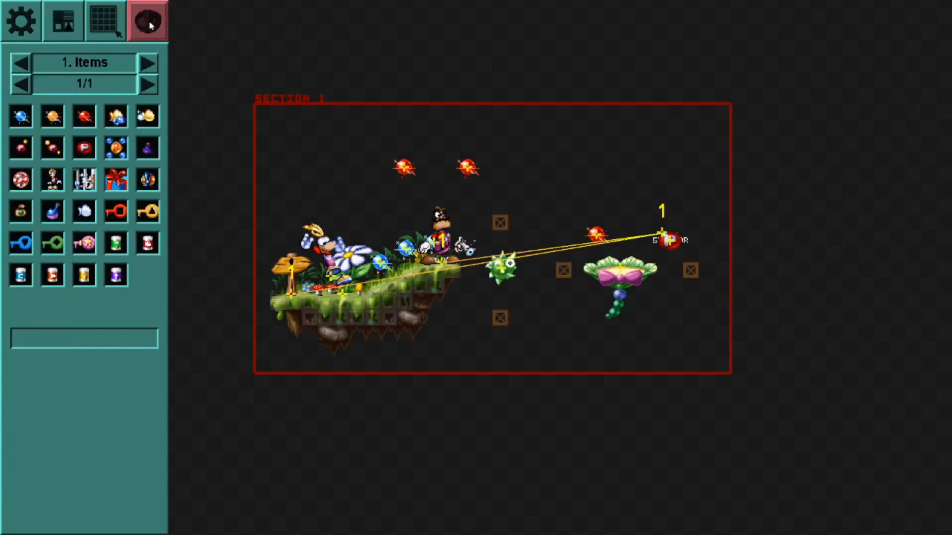
pyautogui.click(148, 63)
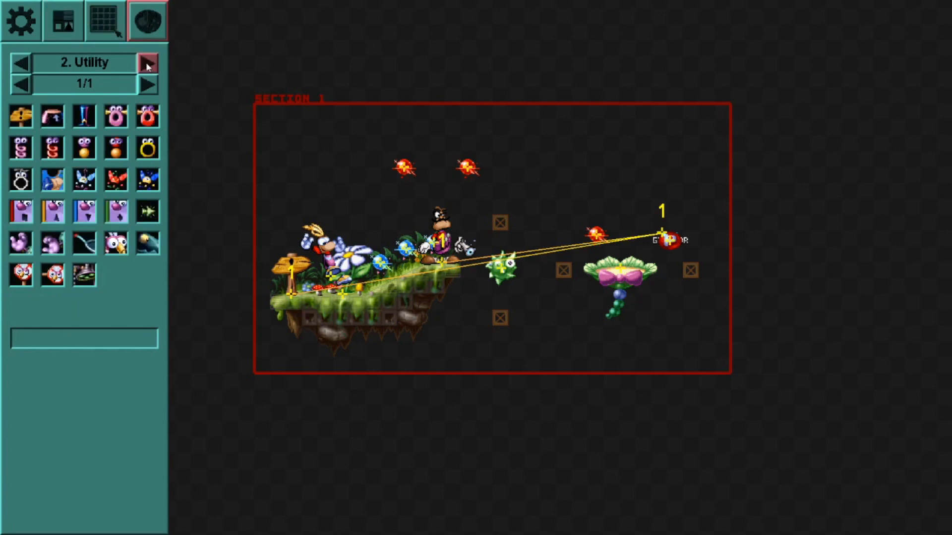
pyautogui.click(148, 63)
pyautogui.moveTo(325, 161); pyautogui.dragTo(315, 157)
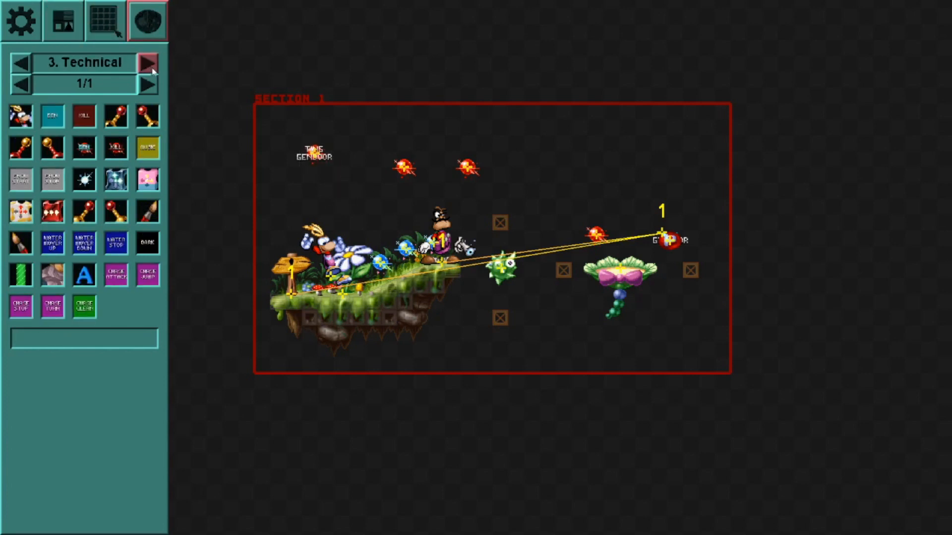
# Step: Place a Life Statue on the island's grass and set Gen/Kill ID 2 on both the statue and the Ting Gendoor
pyautogui.click(147, 63)
pyautogui.click(20, 63)
pyautogui.click(20, 63)
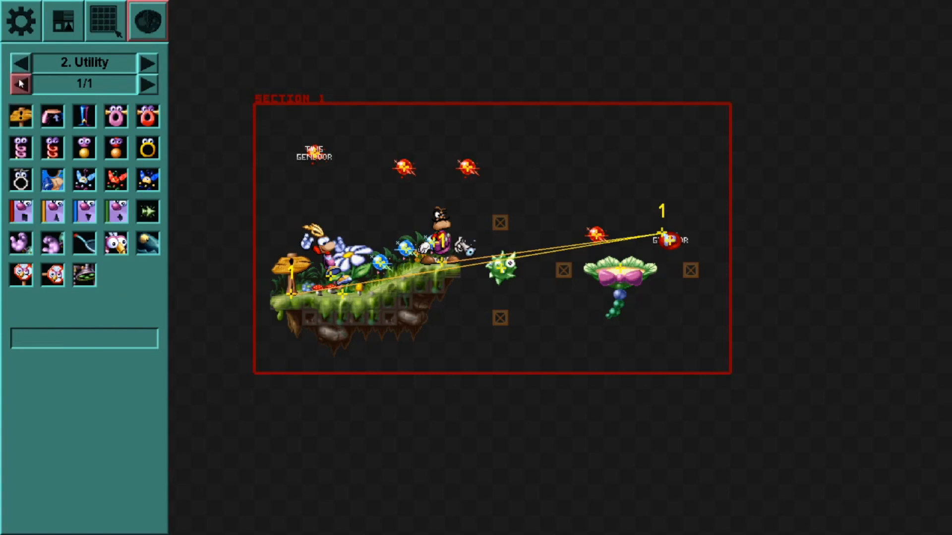
pyautogui.click(20, 63)
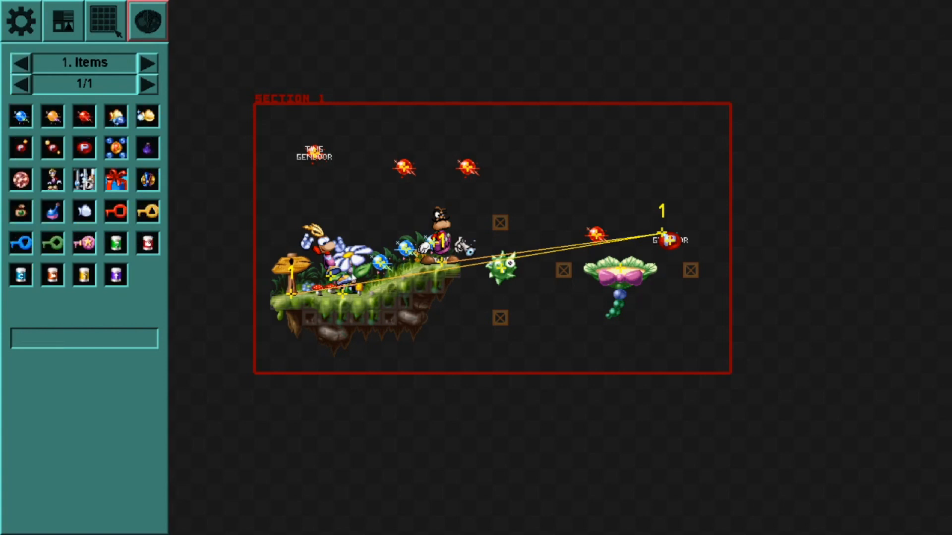
pyautogui.click(358, 287)
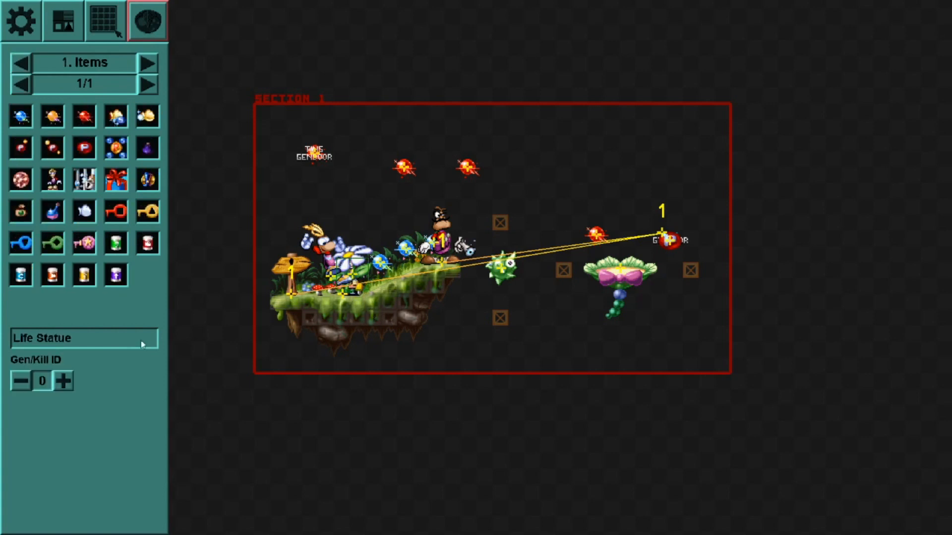
pyautogui.click(64, 381)
pyautogui.click(319, 155)
pyautogui.click(64, 381)
pyautogui.click(64, 381)
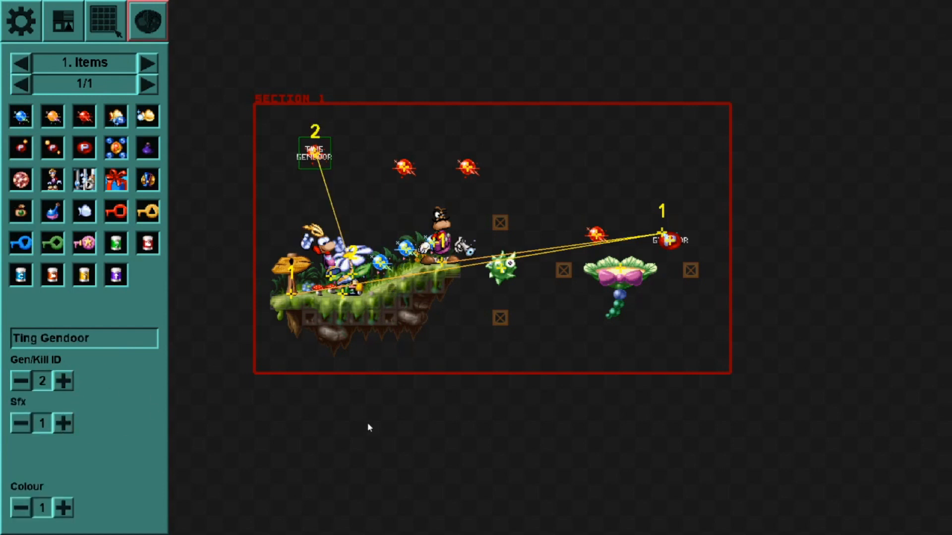
# Step: Test-play the Ting Gendoor by collecting all three red Tings to spawn the Life Statue, and return to the editor
pyautogui.press('Return')
pyautogui.press('Right')
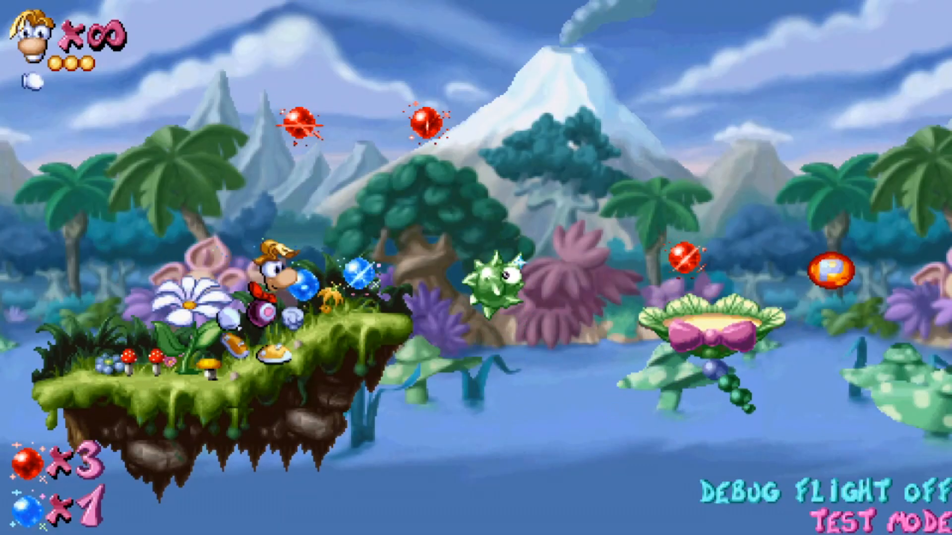
pyautogui.press('Left')
pyautogui.press('space')
pyautogui.press('Right')
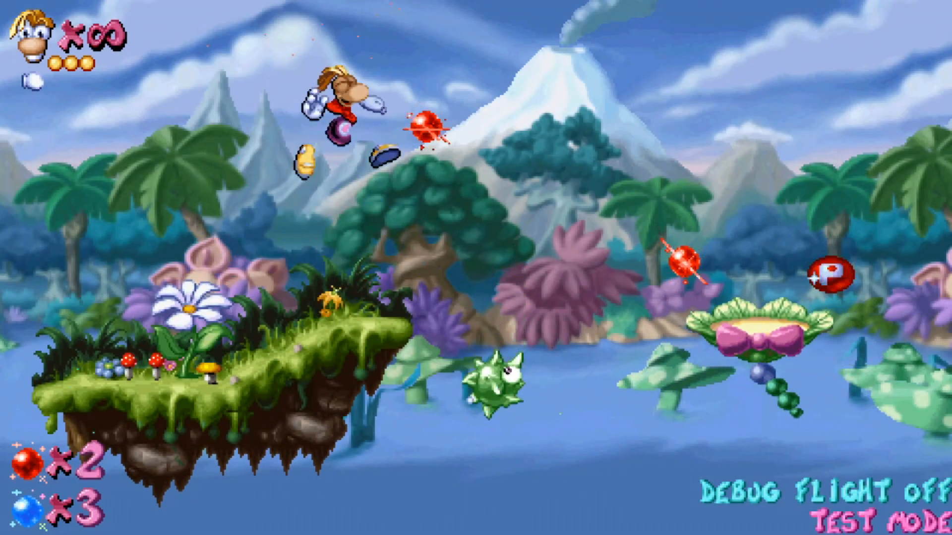
pyautogui.press('space')
pyautogui.press('Right')
pyautogui.press('space')
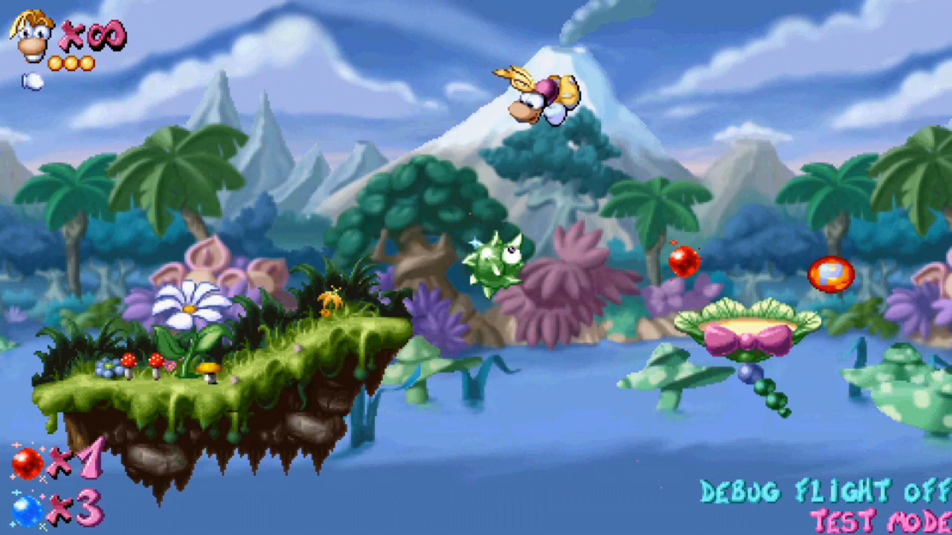
pyautogui.press('space')
pyautogui.press('Left')
pyautogui.press('space')
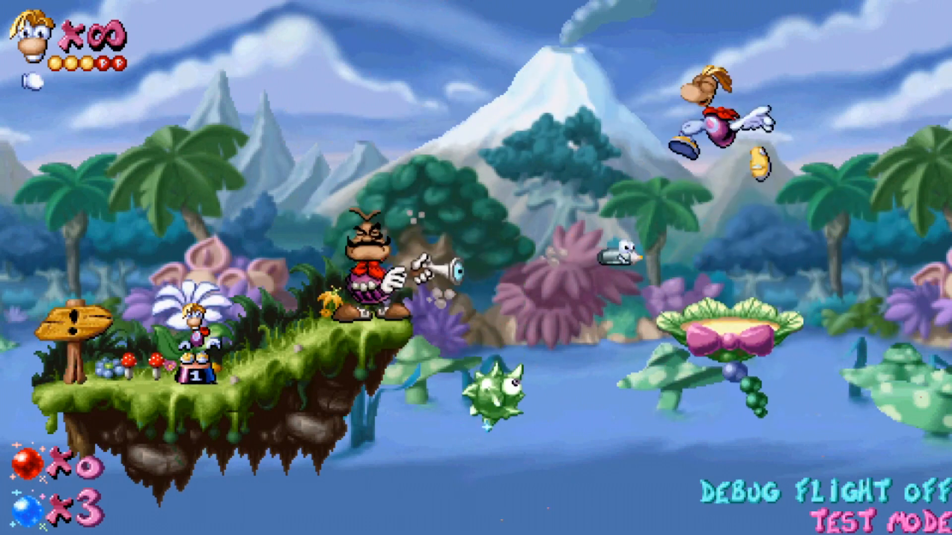
pyautogui.press('Left')
pyautogui.press('space')
pyautogui.press('space')
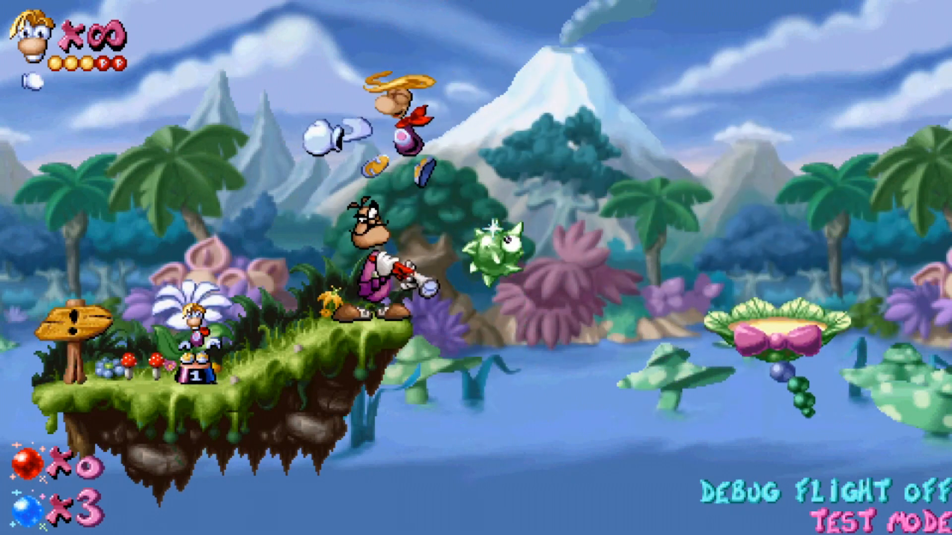
pyautogui.press('Escape')
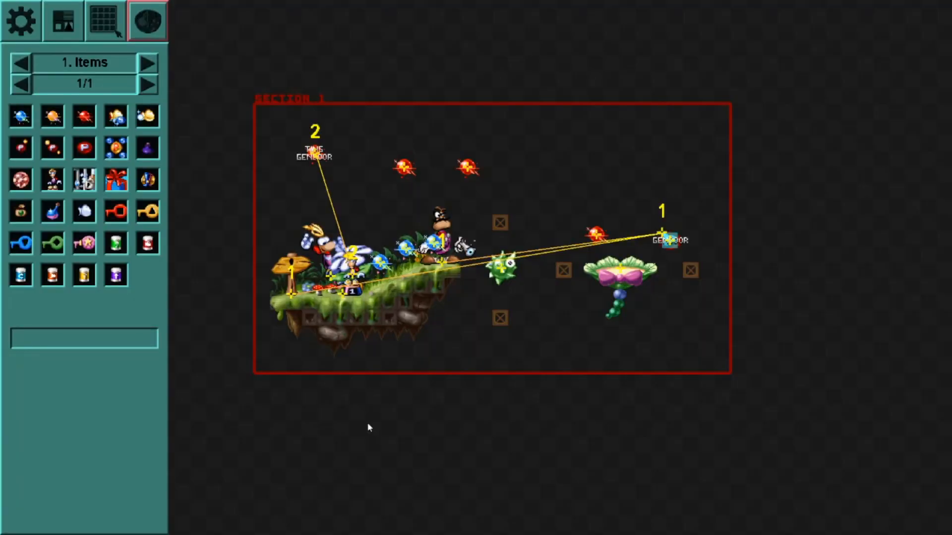
# Step: Raise the Sfx value of the Ting Gendoor
pyautogui.click(311, 145)
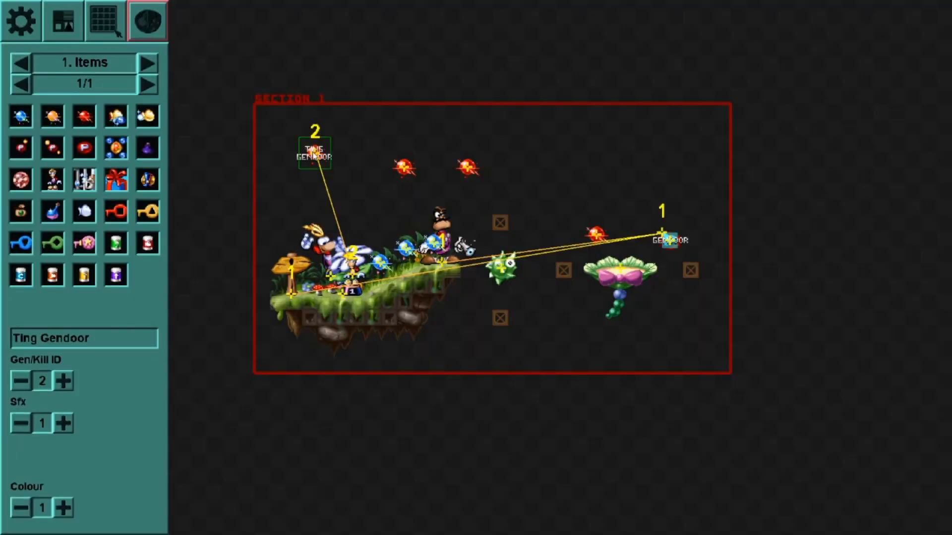
pyautogui.click(62, 428)
pyautogui.click(64, 427)
pyautogui.click(63, 426)
# Step: Test-play the Ting Gendoor with its changed Sfx by collecting the red Tings again, and return to the editor
pyautogui.press('Return')
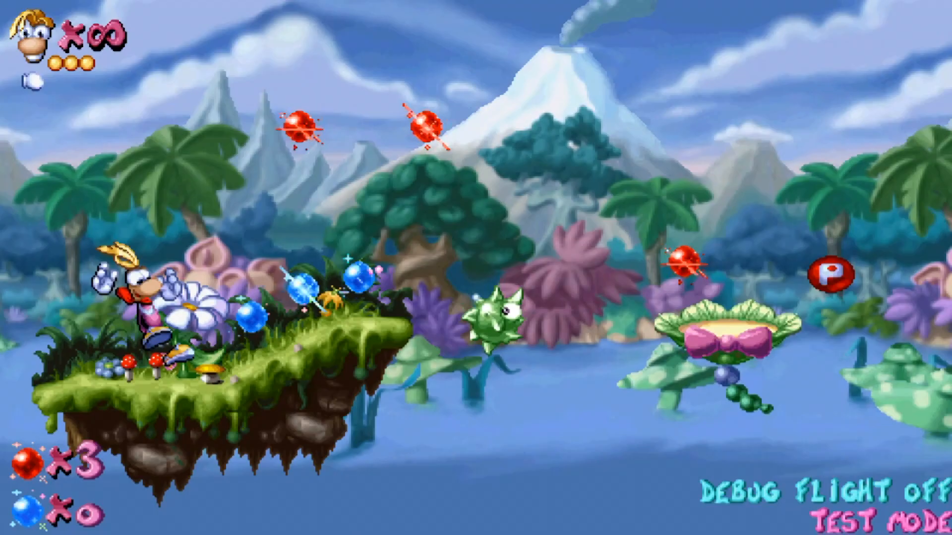
pyautogui.press('Right')
pyautogui.press('space')
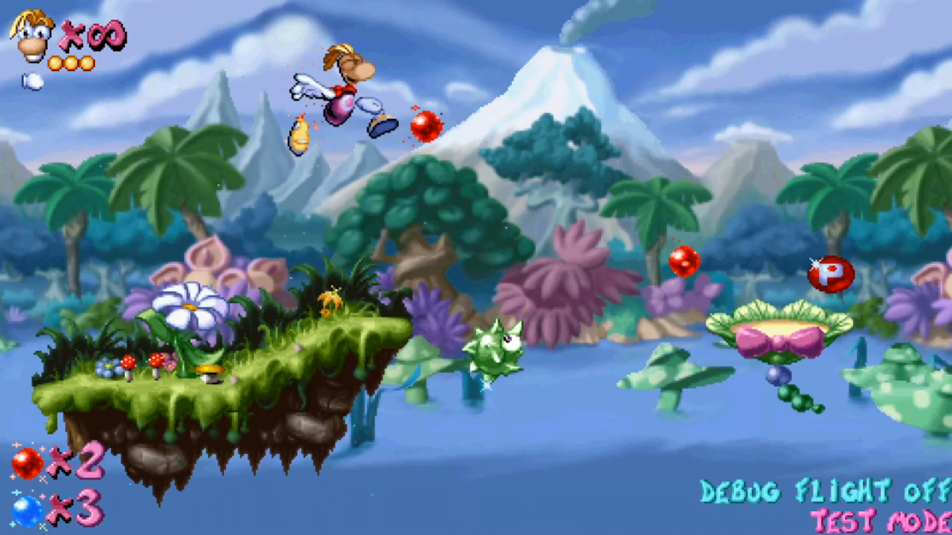
pyautogui.press('Right')
pyautogui.press('space')
pyautogui.press('space')
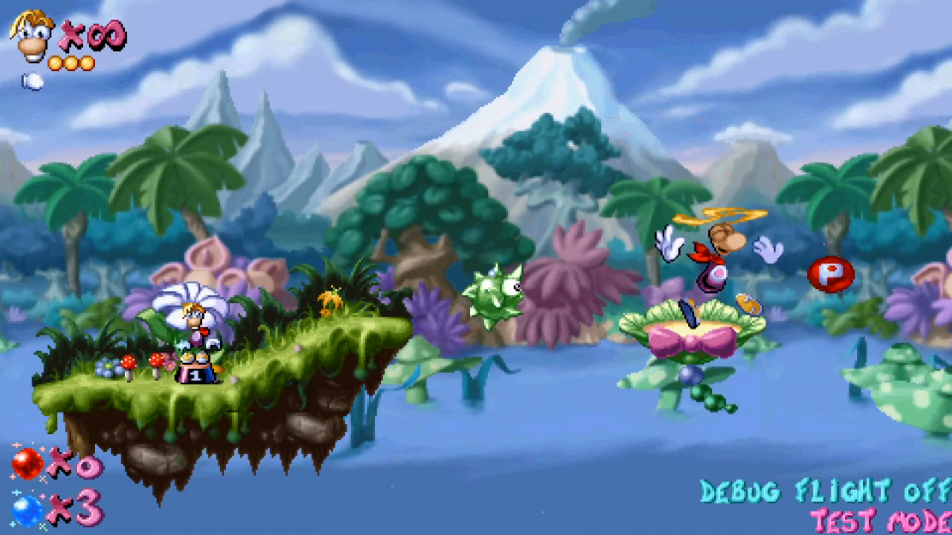
pyautogui.press('Left')
pyautogui.press('space')
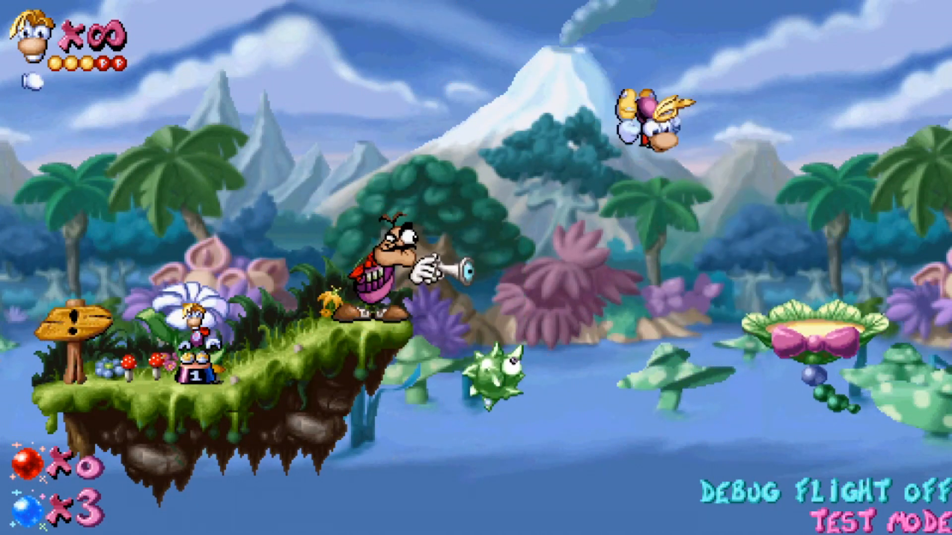
pyautogui.press('space')
pyautogui.press('Escape')
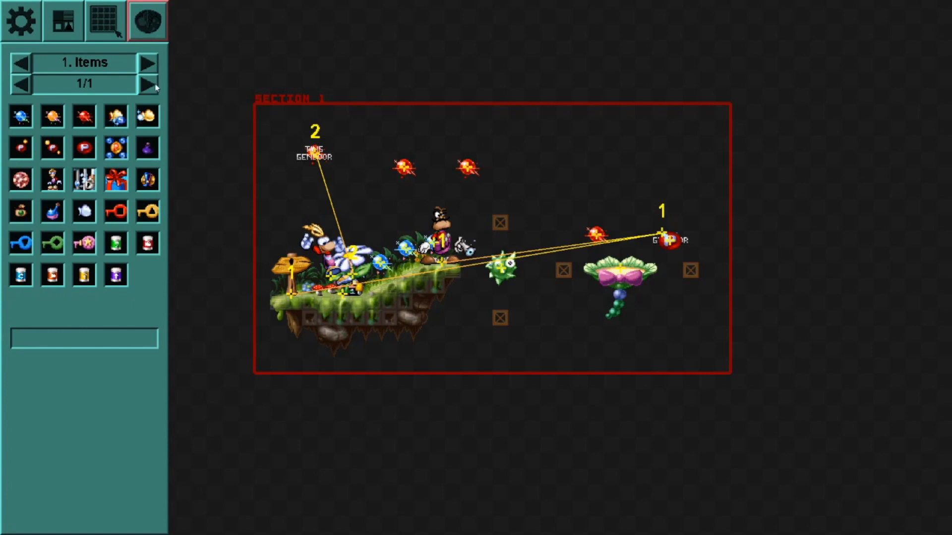
# Step: Choose a tileset for Layer 1 in the new level and place the purple thistle plants from its template mid-section
pyautogui.click(105, 21)
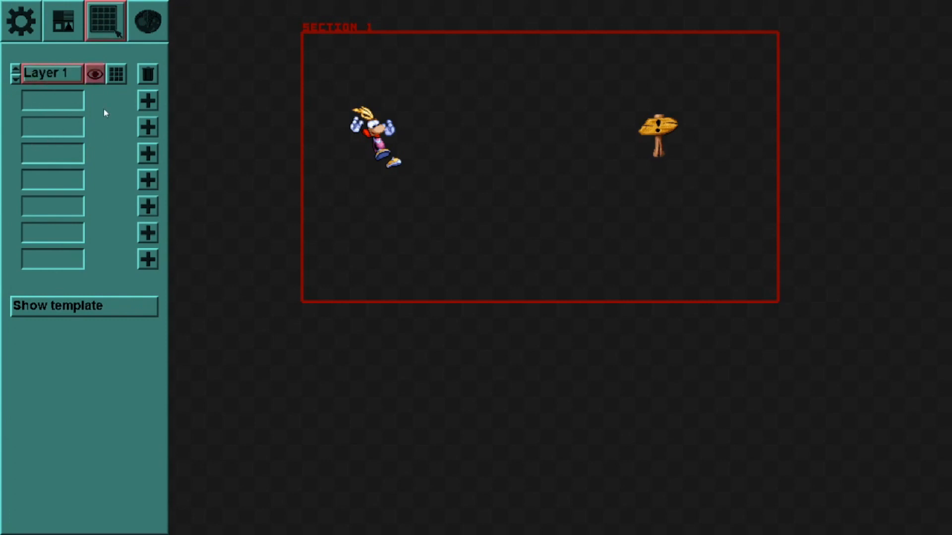
pyautogui.click(115, 79)
pyautogui.click(519, 238)
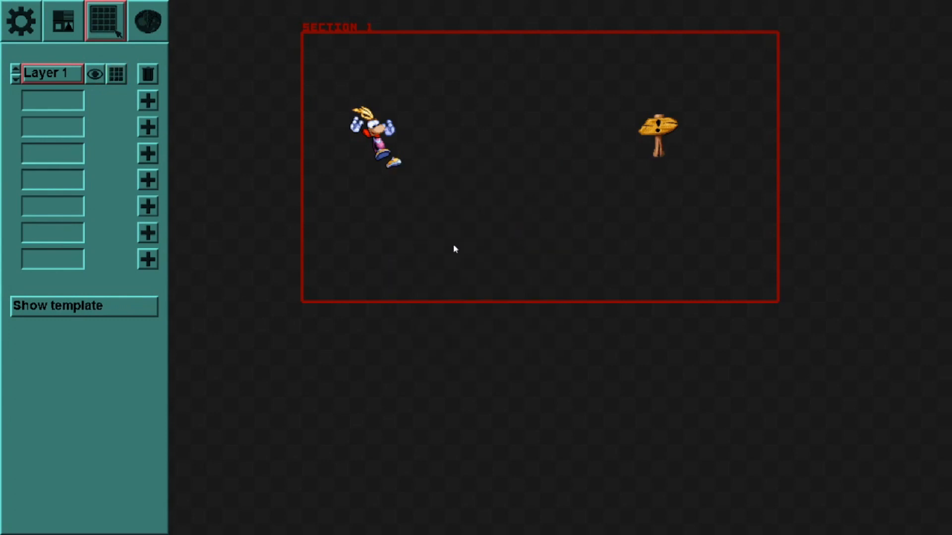
pyautogui.click(104, 312)
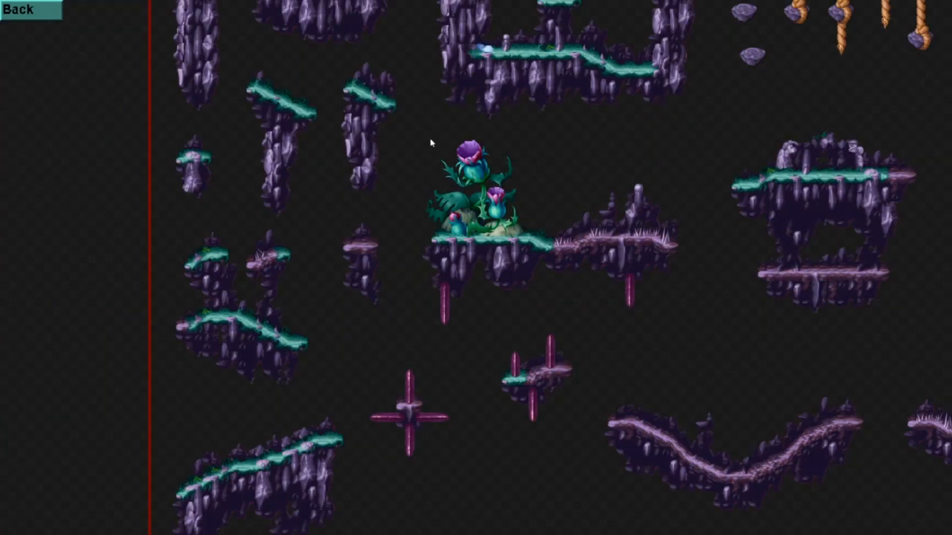
pyautogui.moveTo(430, 143); pyautogui.dragTo(528, 253)
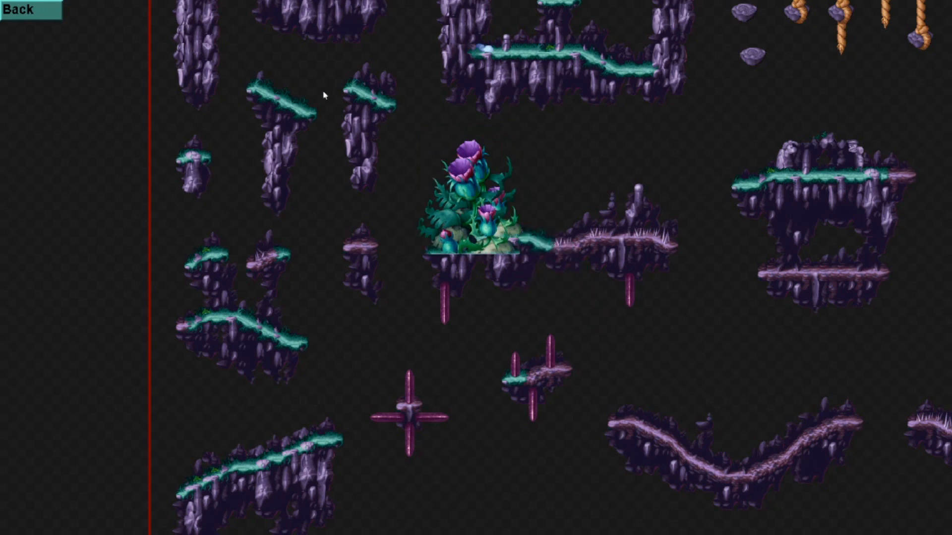
pyautogui.click(48, 9)
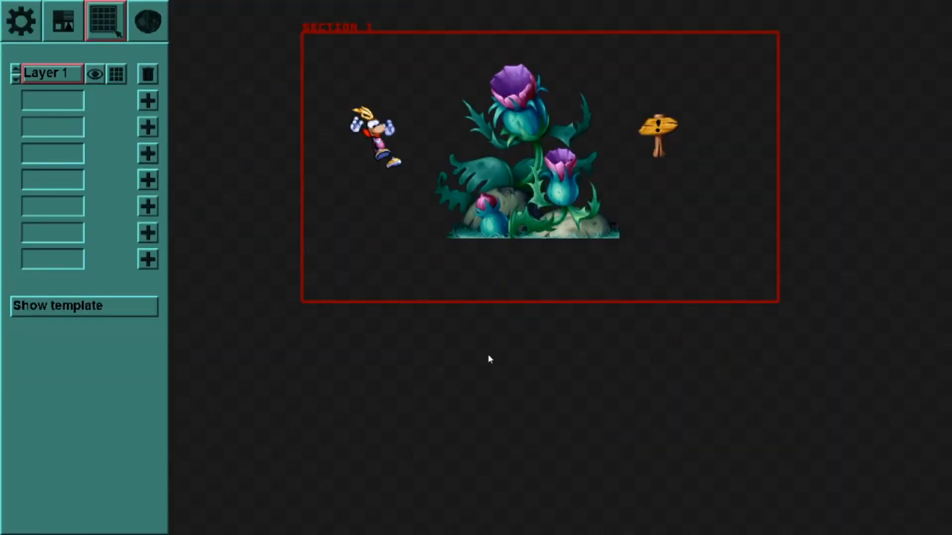
# Step: Add Layer 2 and place the V-shaped grassy island from the jungle template in front of the thistle plants
pyautogui.click(148, 100)
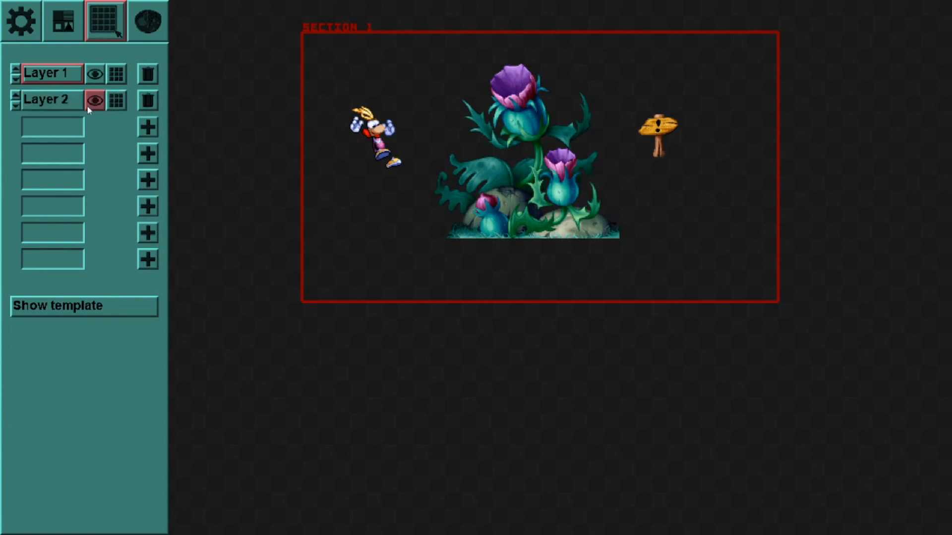
pyautogui.click(95, 311)
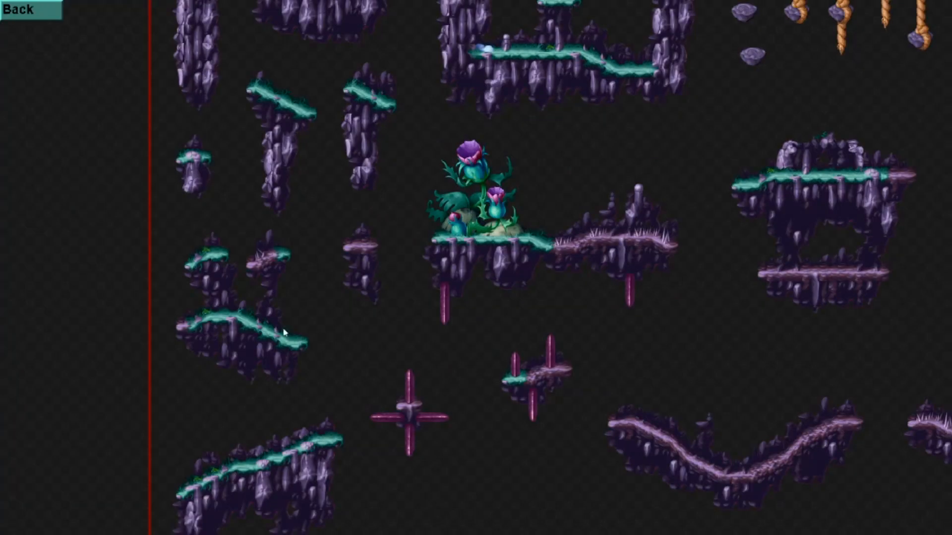
pyautogui.click(53, 101)
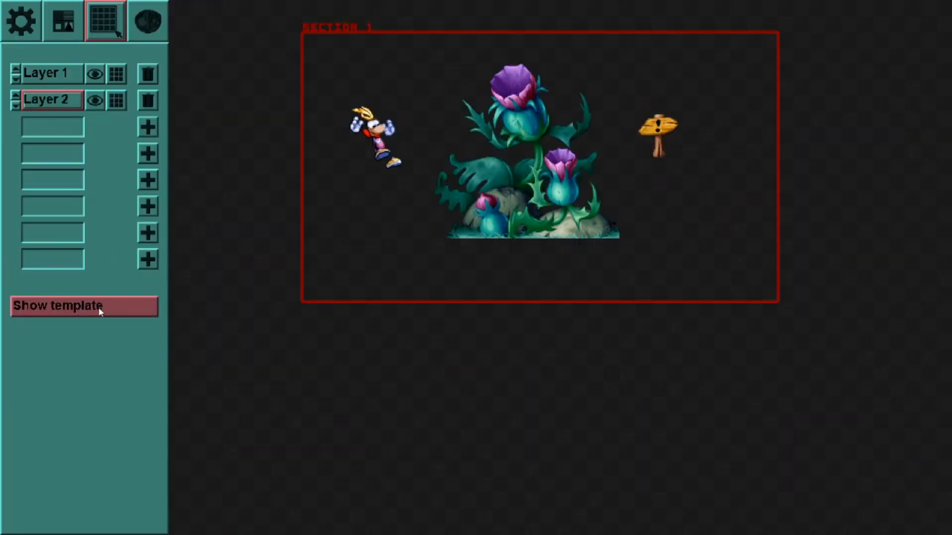
pyautogui.click(99, 311)
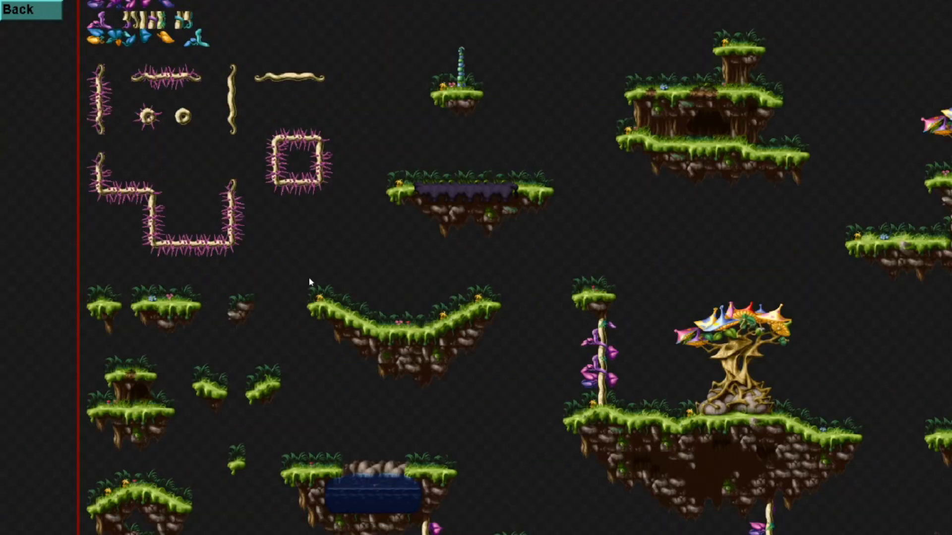
pyautogui.moveTo(309, 279); pyautogui.dragTo(500, 385)
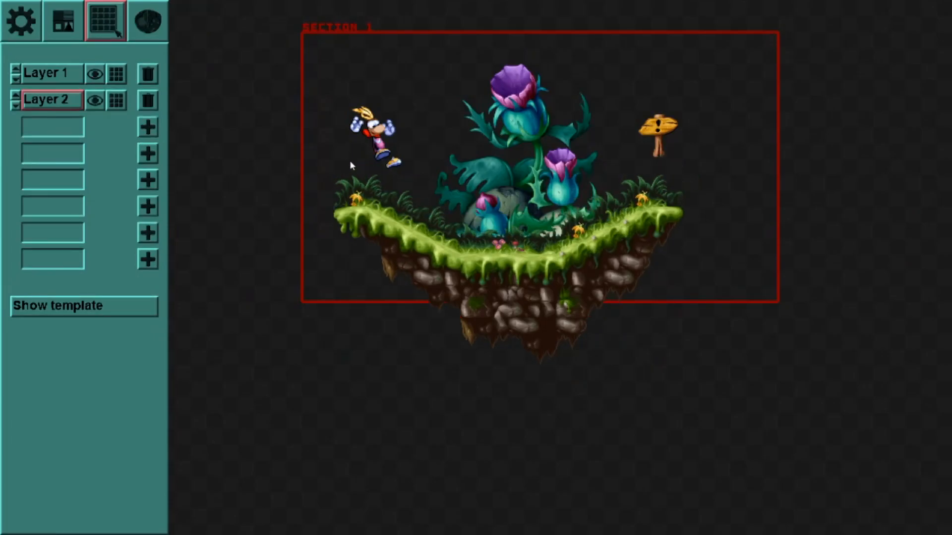
pyautogui.click(355, 165)
pyautogui.rightClick(439, 416)
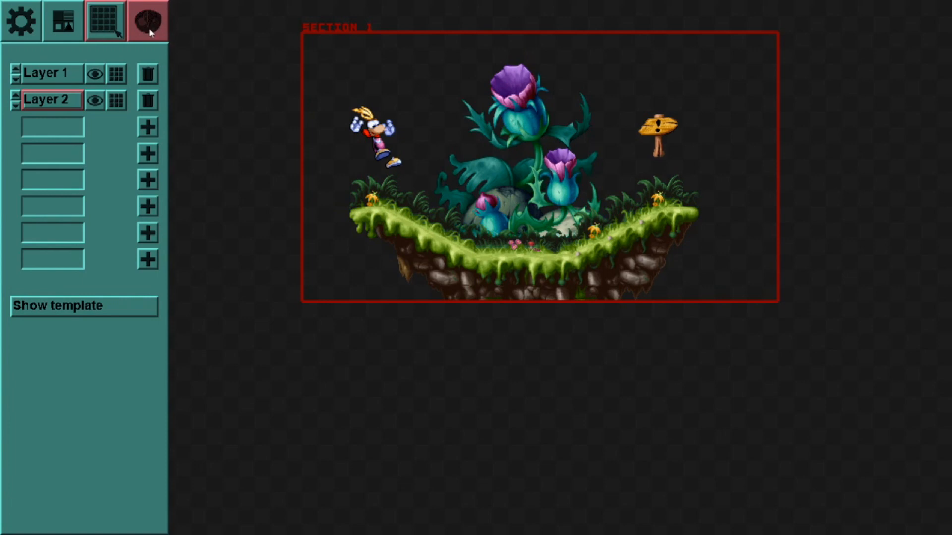
# Step: Lower Rayman's start position and the Exit Sign onto opposite ends of the grassy island
pyautogui.click(77, 25)
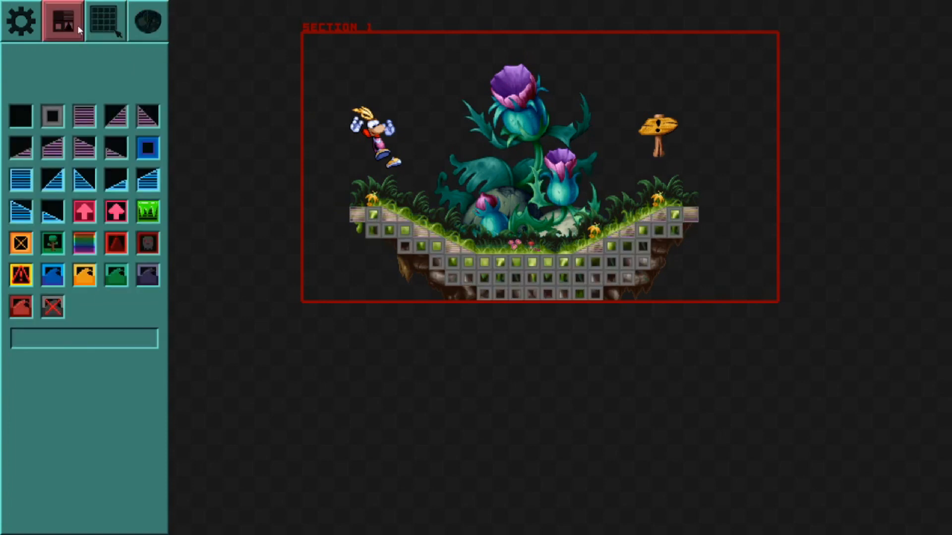
pyautogui.click(148, 21)
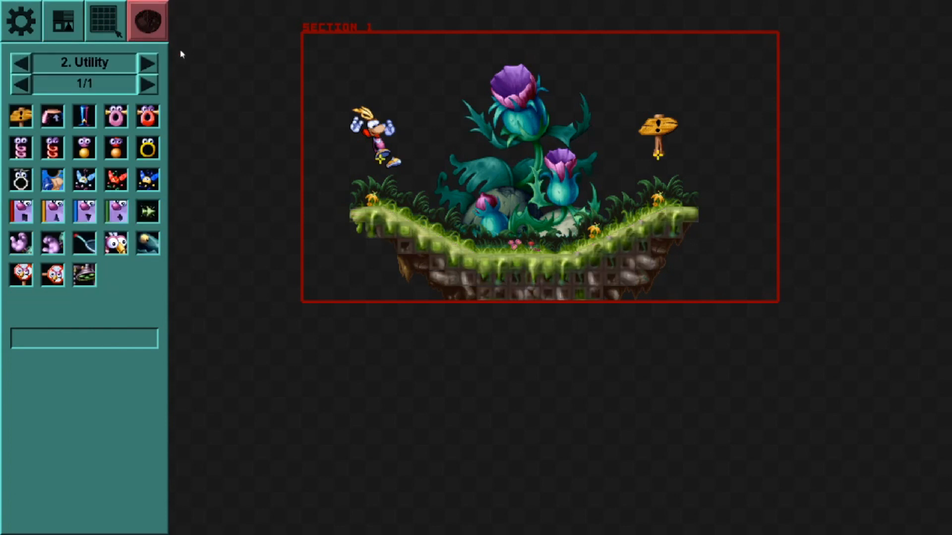
pyautogui.click(372, 191)
pyautogui.click(658, 175)
pyautogui.moveTo(659, 174); pyautogui.dragTo(675, 217)
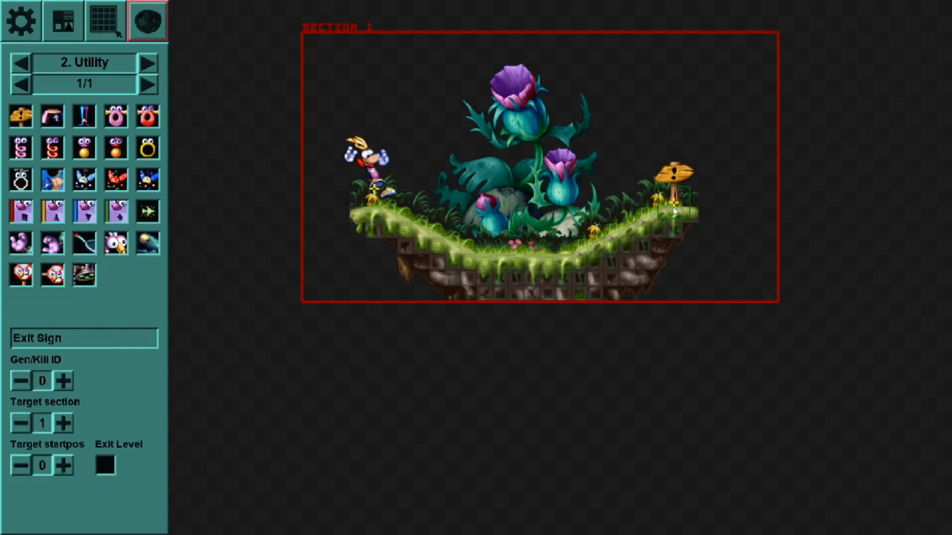
pyautogui.click(695, 243)
# Step: Test-play the level by walking back and forth and jumping on the island, and return to the editor
pyautogui.press('Return')
pyautogui.press('Right')
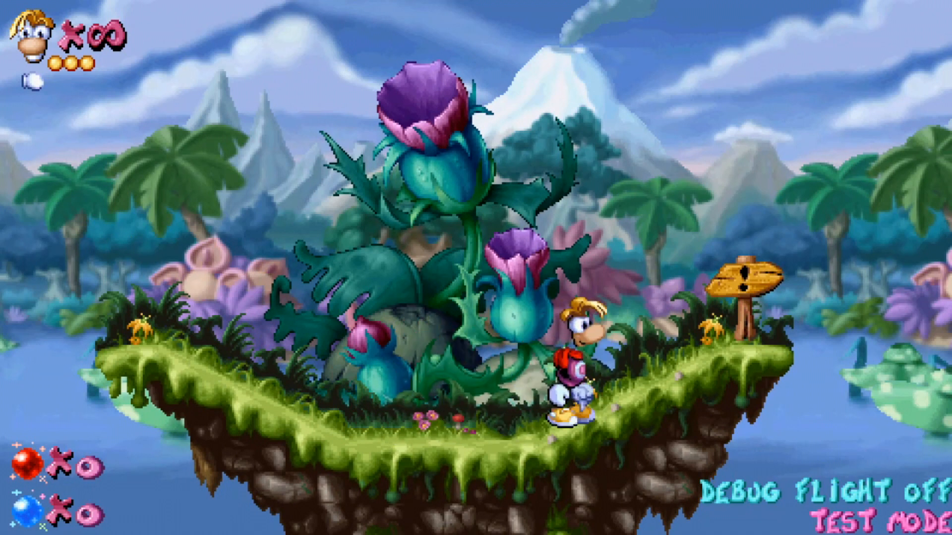
pyautogui.press('Left')
pyautogui.press('Right')
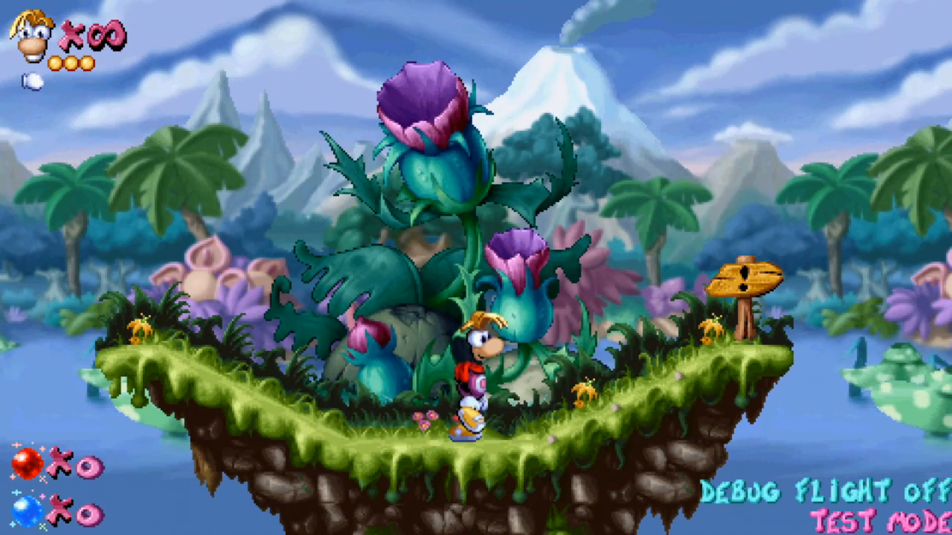
pyautogui.press('Left')
pyautogui.press('space')
pyautogui.press('Right')
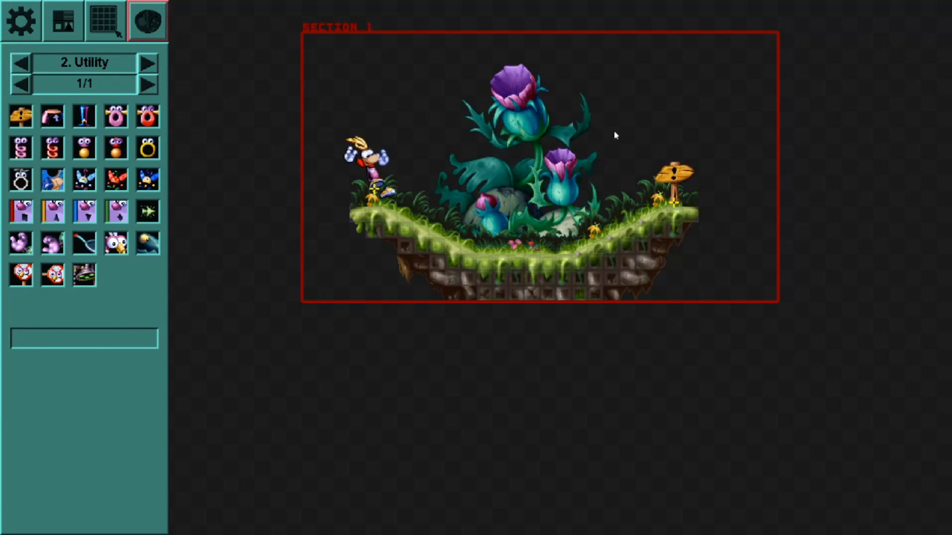
# Step: Increase the section's height to 512
pyautogui.click(25, 26)
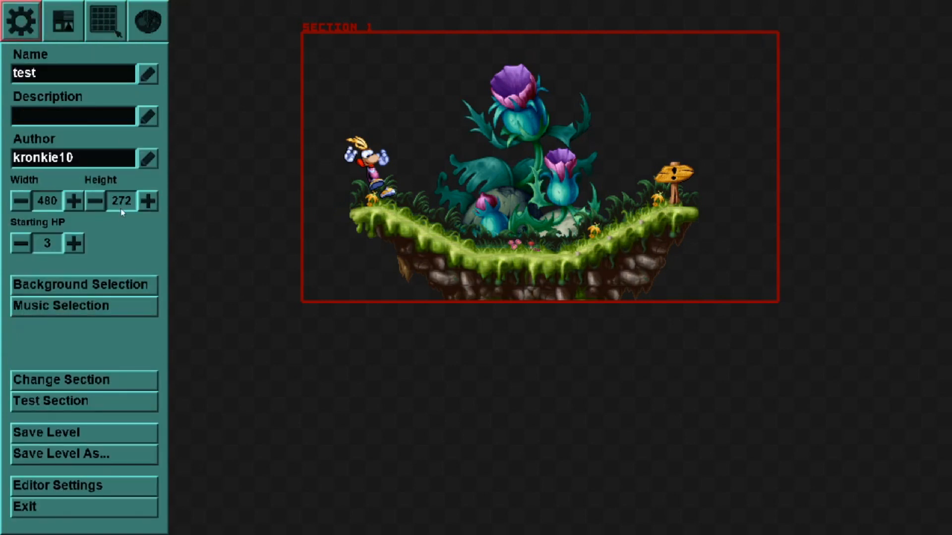
pyautogui.click(147, 201)
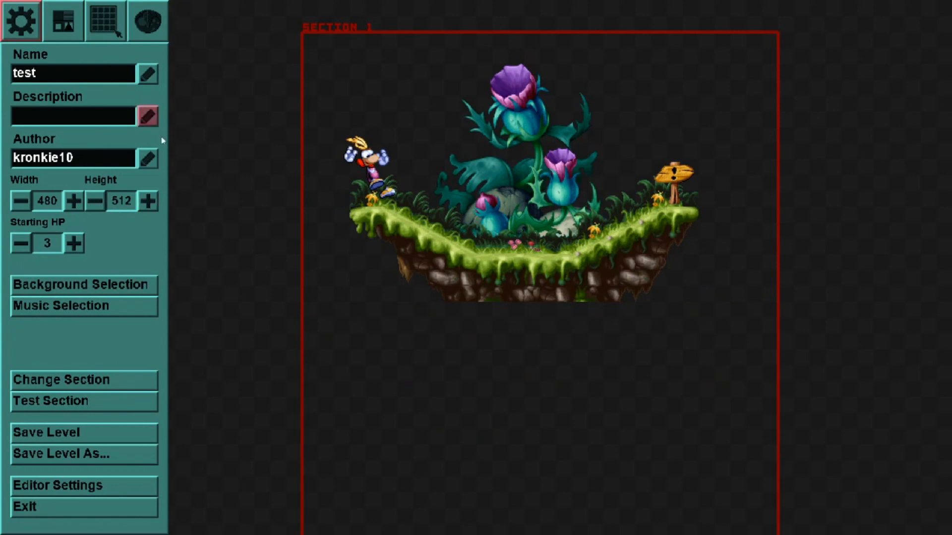
pyautogui.scroll(-5, 391, 352)
pyautogui.scroll(3, 377, 322)
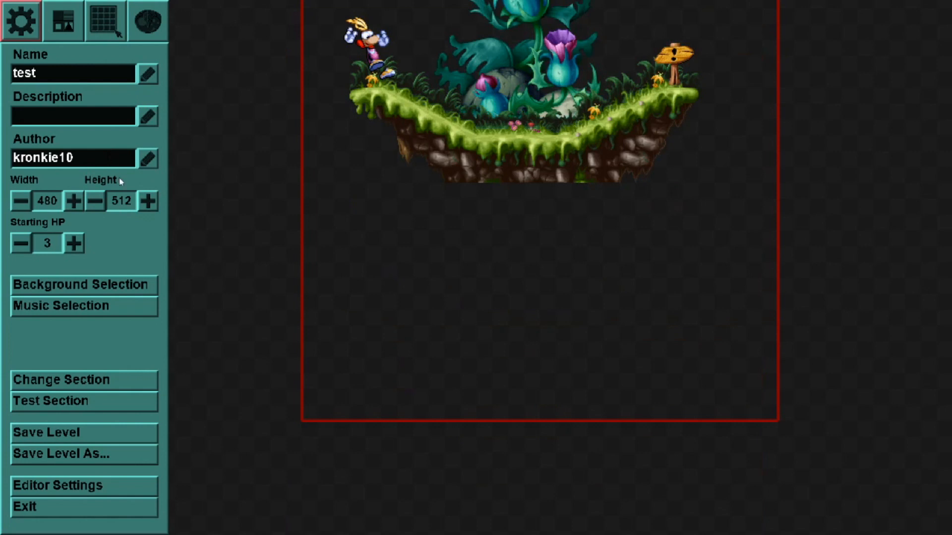
# Step: Place the small flat grassy platform from the jungle template on Layer 2 below the V-shaped island
pyautogui.click(105, 22)
pyautogui.press('Up')
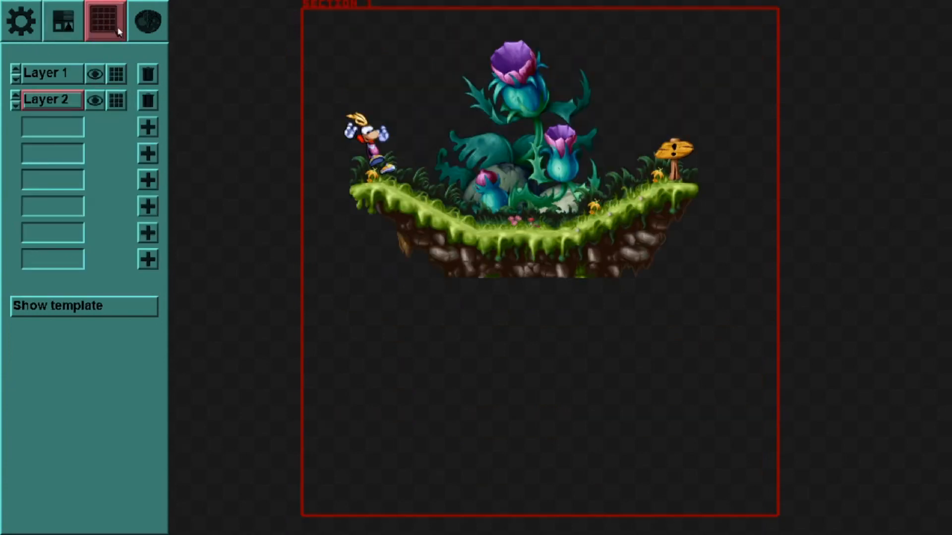
pyautogui.press('Down')
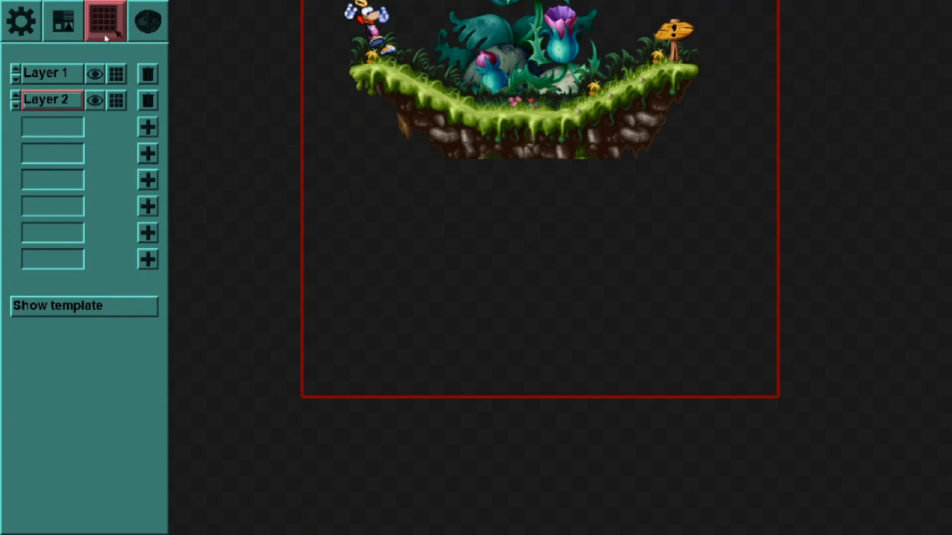
pyautogui.click(76, 301)
pyautogui.moveTo(135, 288); pyautogui.dragTo(206, 336)
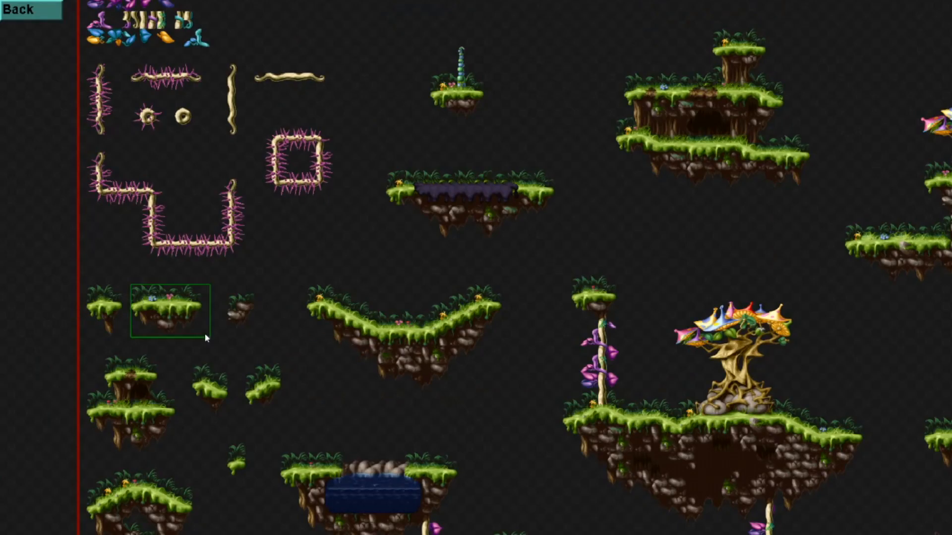
pyautogui.click(31, 11)
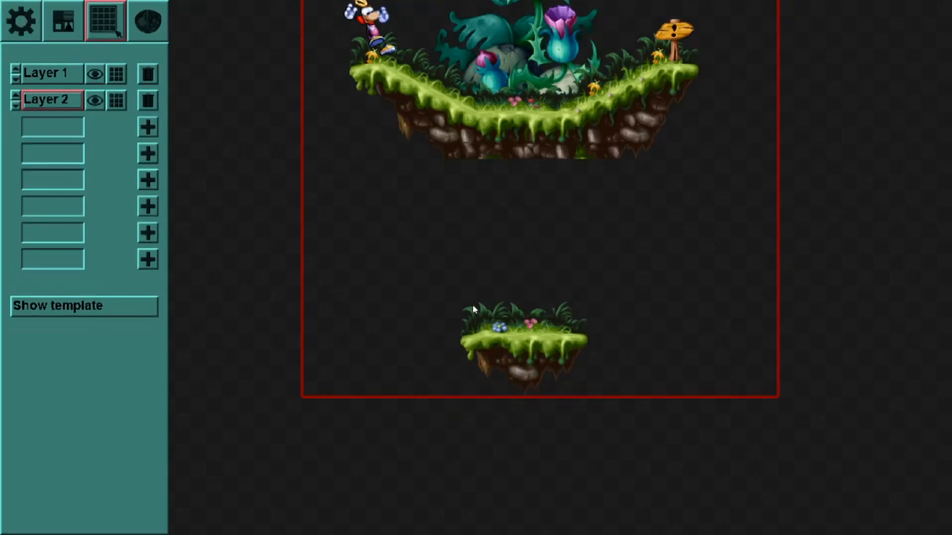
pyautogui.click(472, 304)
# Step: Reduce the section's height to 496 so its lower border cuts into the small platform
pyautogui.click(148, 21)
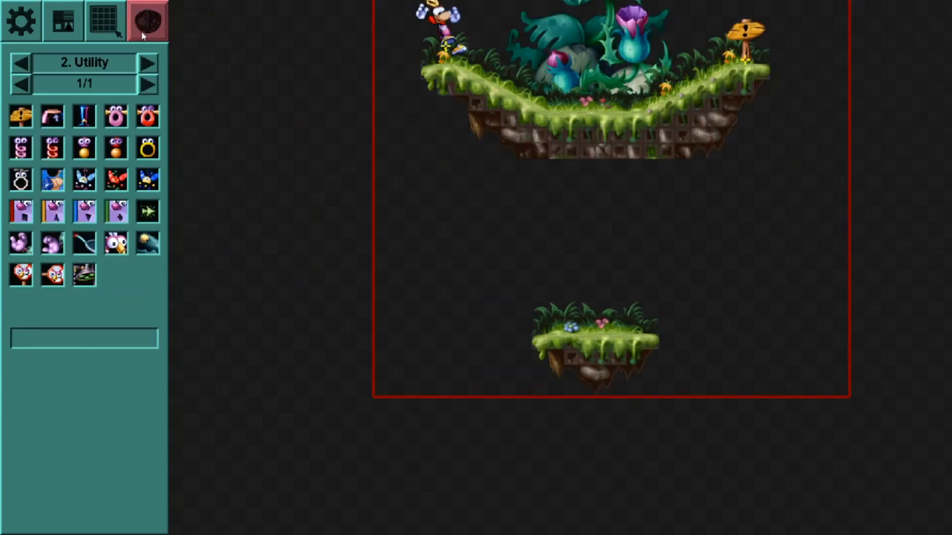
pyautogui.click(64, 21)
pyautogui.click(32, 13)
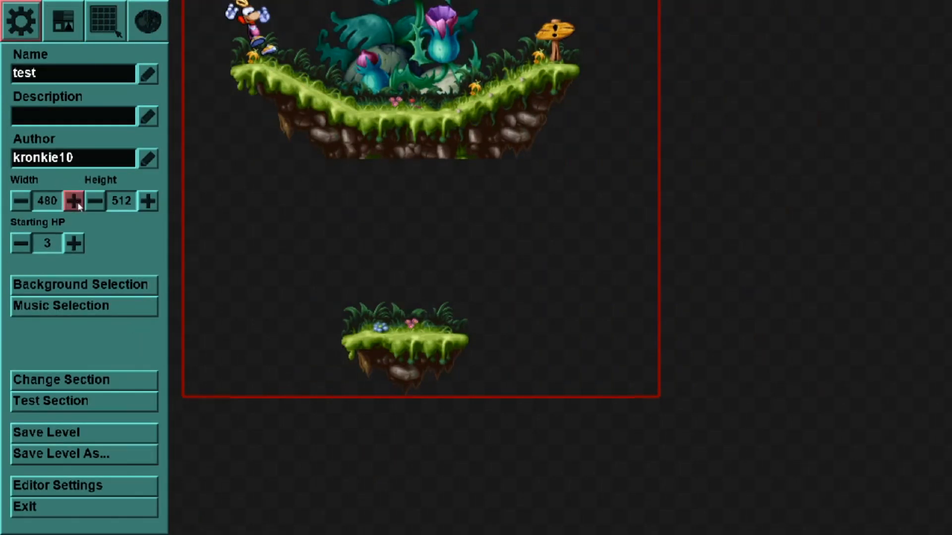
pyautogui.press('Left')
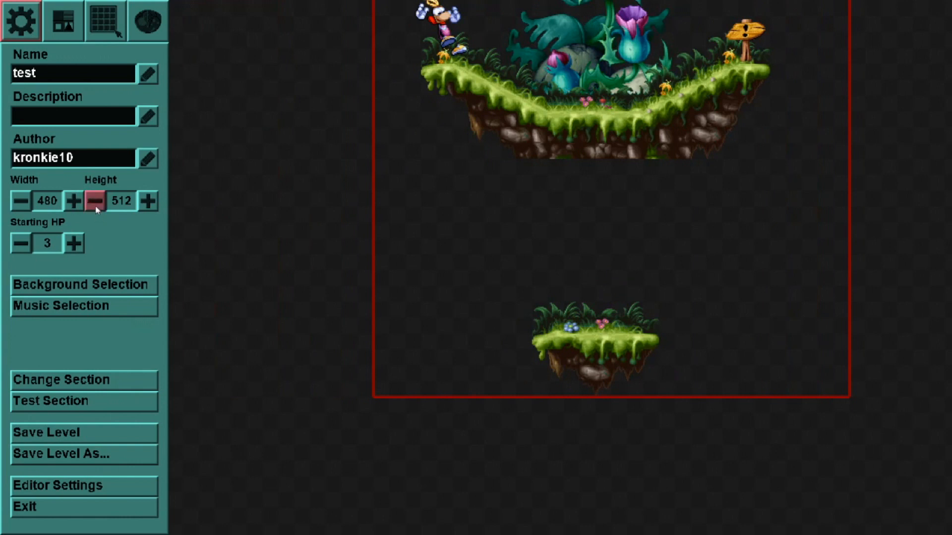
pyautogui.click(97, 208)
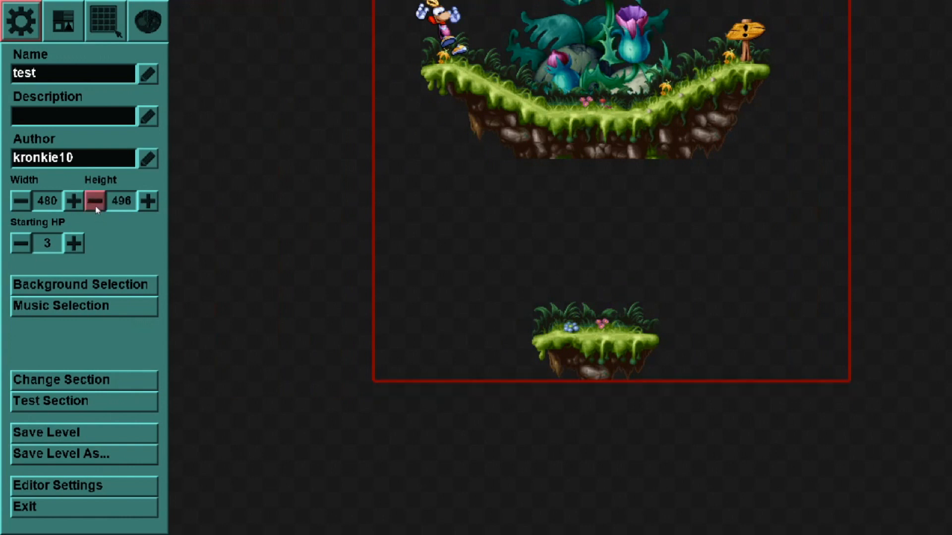
# Step: Extend the section's height to 672 and shrink it back to 272
pyautogui.click(148, 202)
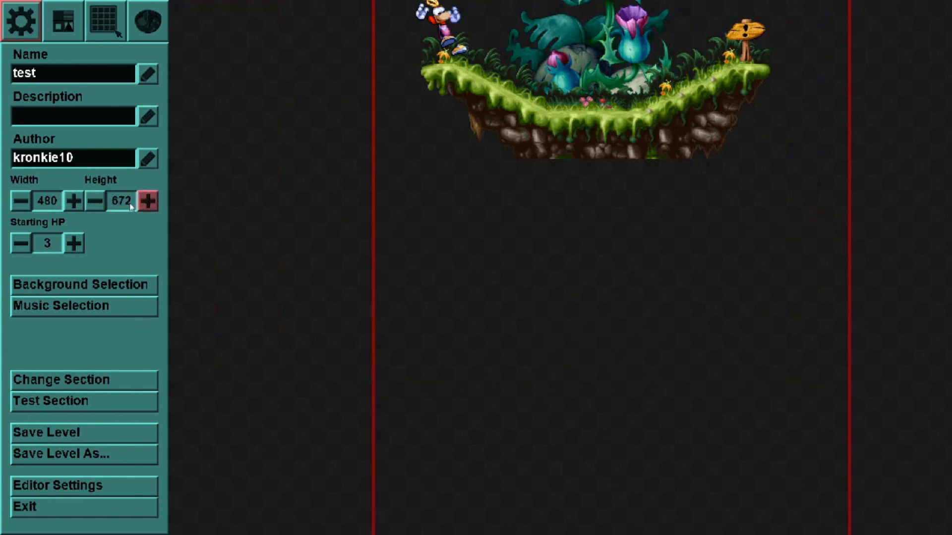
pyautogui.click(97, 202)
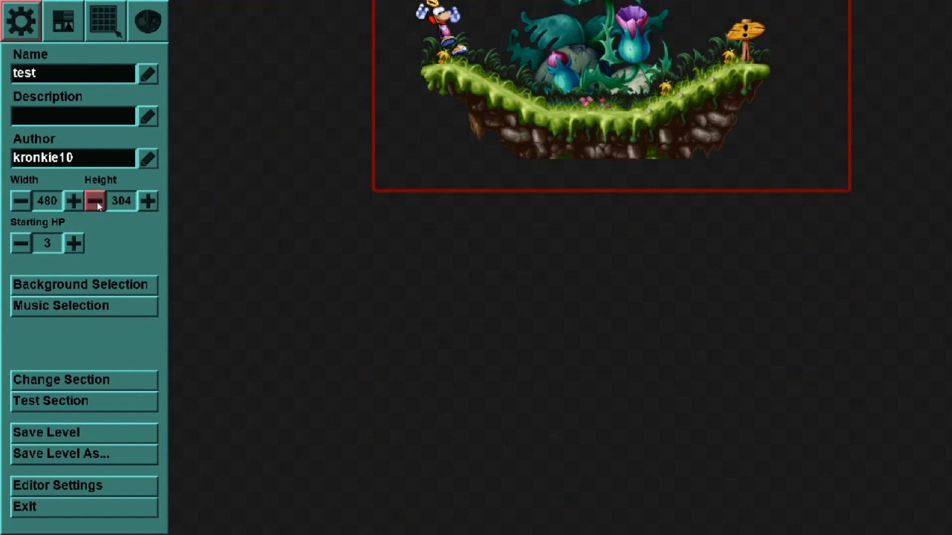
pyautogui.click(97, 201)
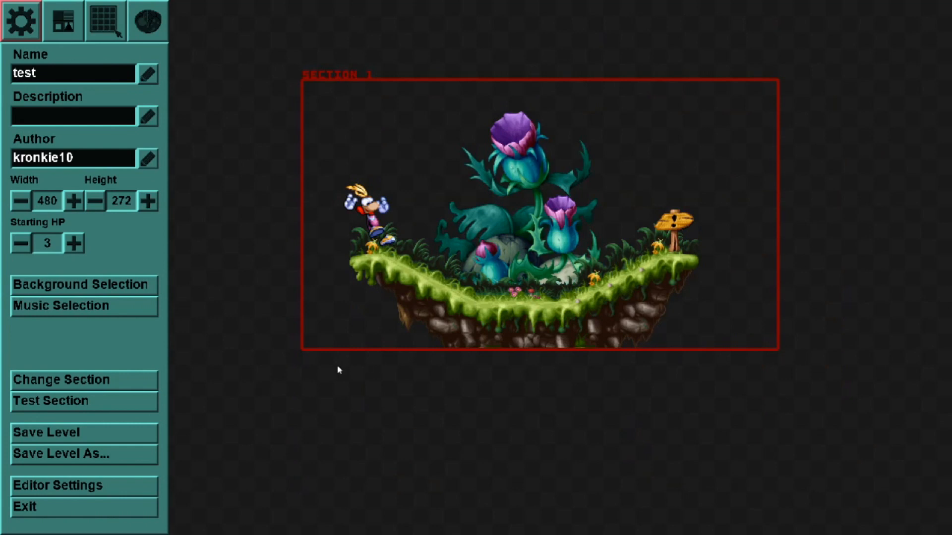
# Step: Save the level
pyautogui.click(102, 439)
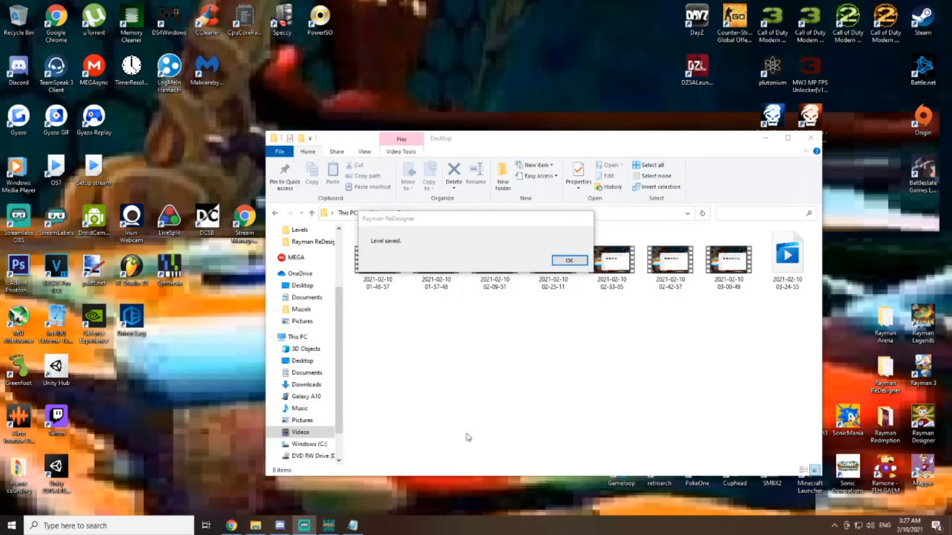
pyautogui.click(568, 259)
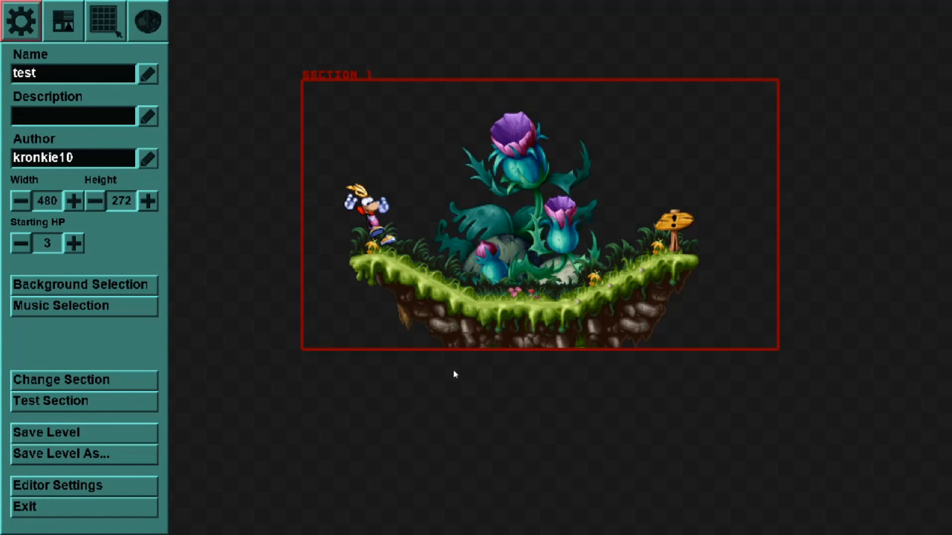
# Step: Look through the object categories, including Utility, Technical, Enemies and Items
pyautogui.click(105, 22)
pyautogui.click(147, 25)
pyautogui.click(147, 22)
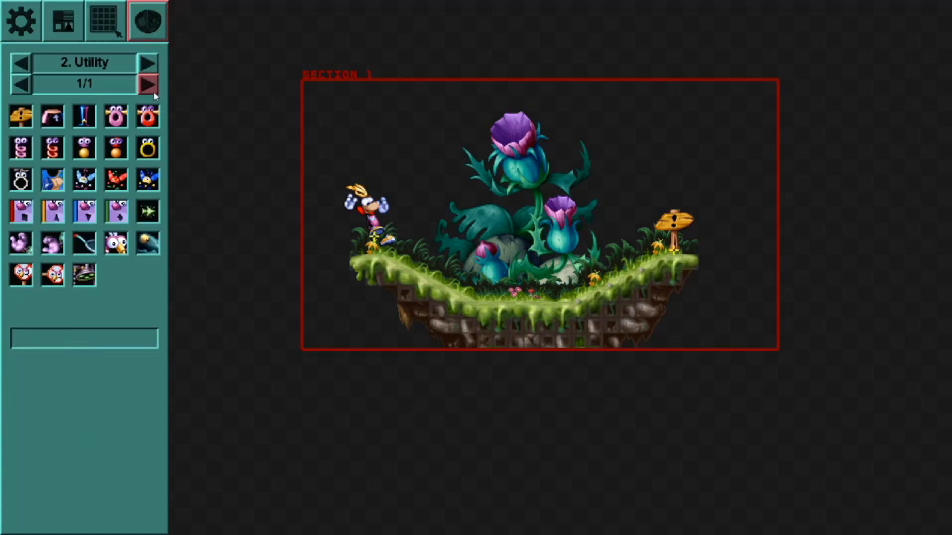
pyautogui.click(149, 63)
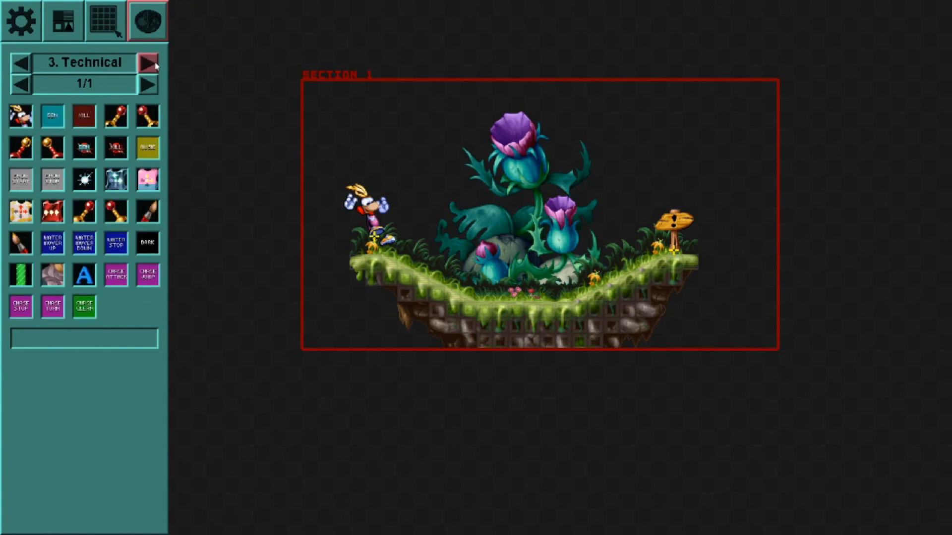
pyautogui.click(155, 65)
pyautogui.click(155, 65)
pyautogui.click(155, 65)
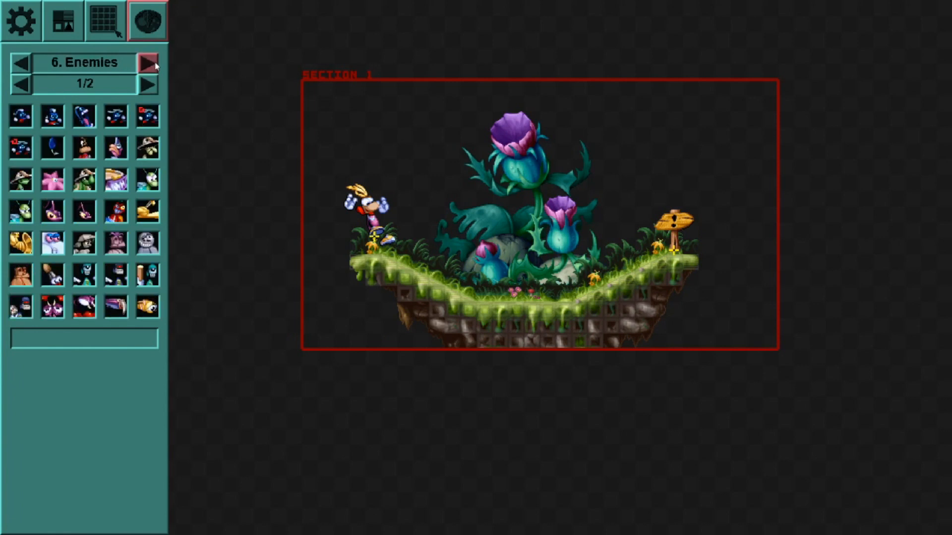
pyautogui.click(147, 63)
pyautogui.click(148, 62)
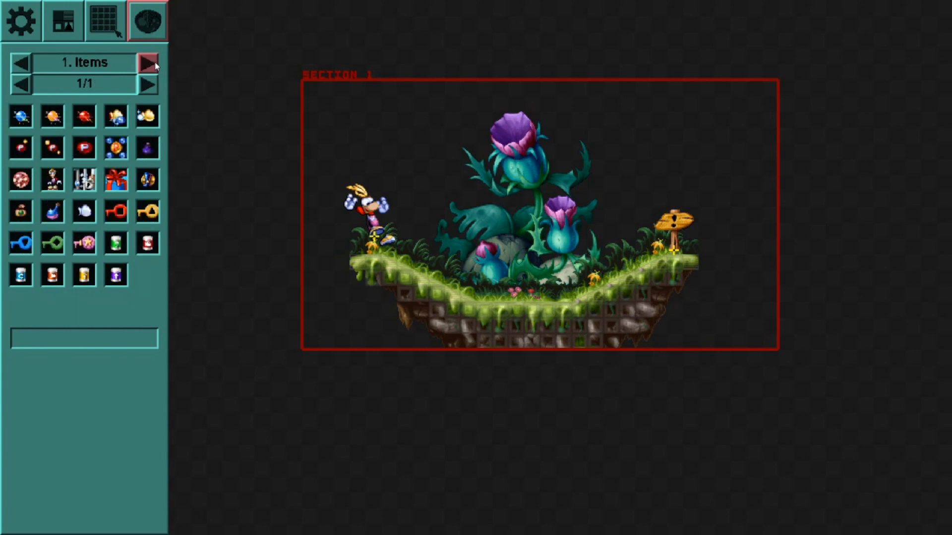
# Step: Place Rain, a blue-backed lightning object and the dark purple sky object from Decoration page 2 near Rayman's start
pyautogui.click(20, 63)
pyautogui.click(21, 84)
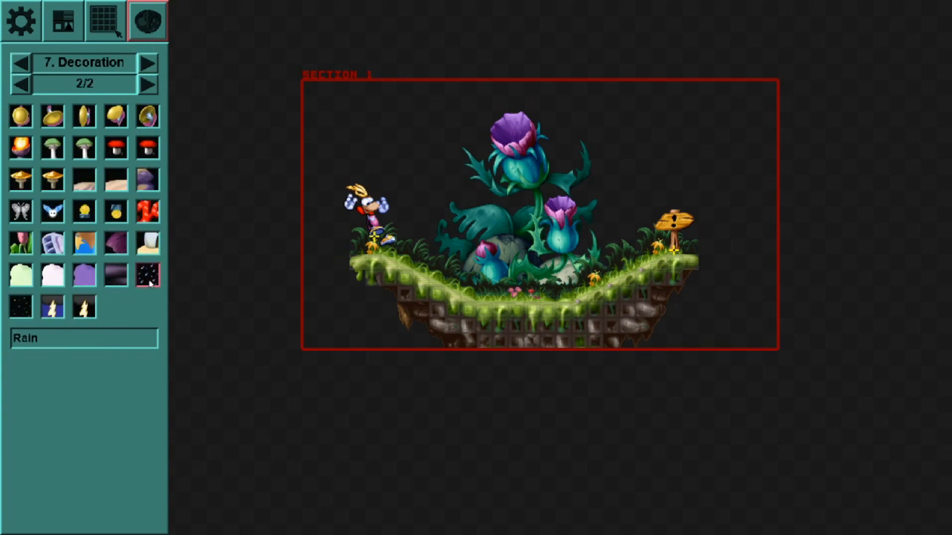
pyautogui.moveTo(148, 274); pyautogui.dragTo(331, 139)
pyautogui.moveTo(54, 312); pyautogui.dragTo(406, 113)
pyautogui.click(400, 109)
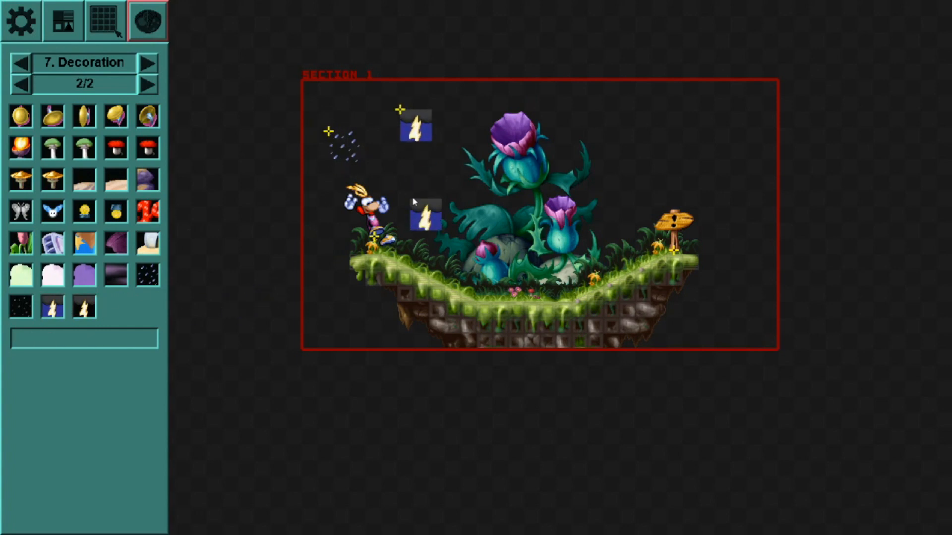
pyautogui.rightClick(413, 198)
# Step: Test-play the level with the weather effects and return to the editor
pyautogui.press('Return')
pyautogui.press('Right')
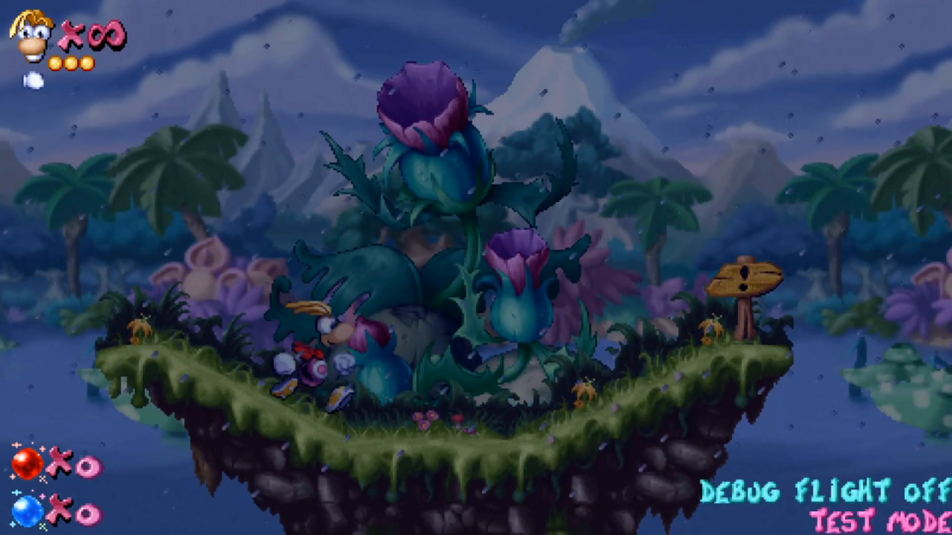
pyautogui.press('Escape')
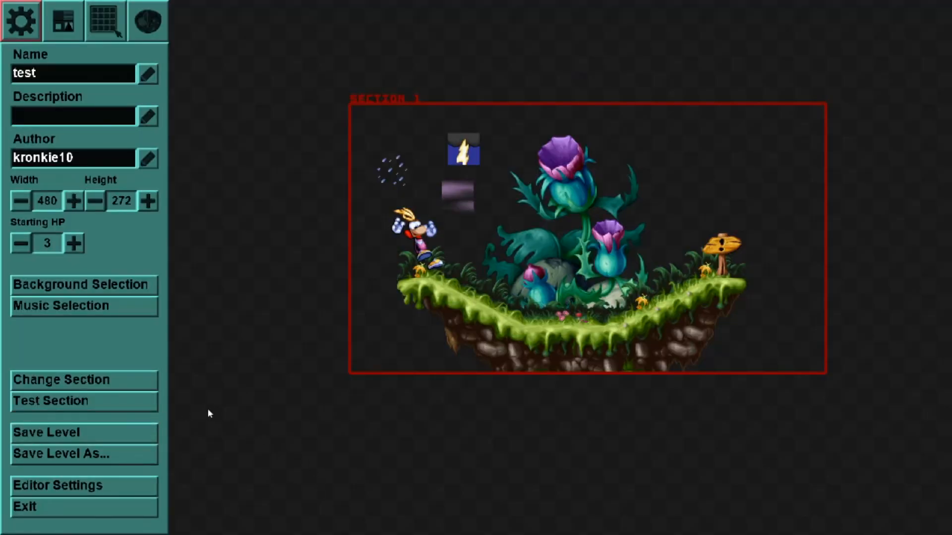
# Step: Switch to File Explorer, examine the RaymanReDesigner folder with its Levels and Custom subfolders, and return to Rayman ReDesigner
pyautogui.hotkey('alt', 'Tab')
pyautogui.click(255, 526)
pyautogui.click(305, 466)
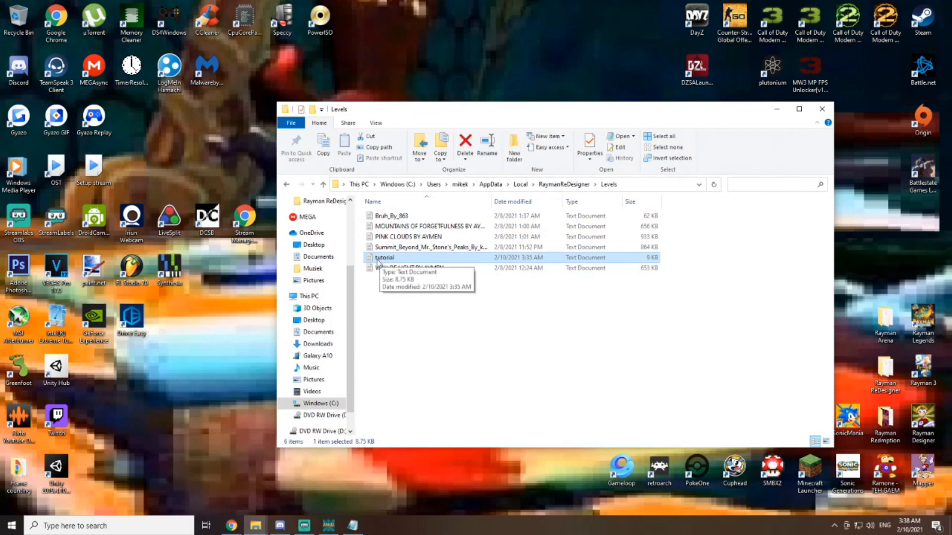
pyautogui.click(286, 186)
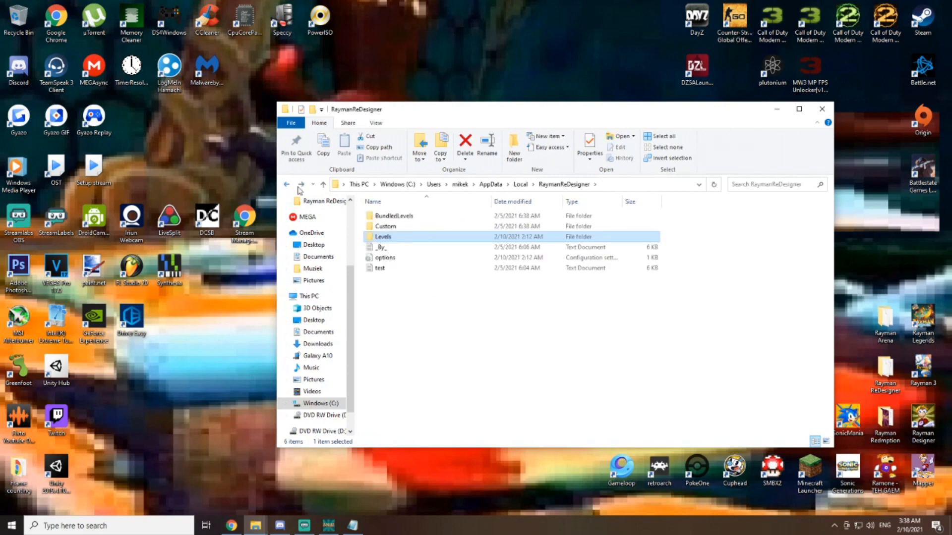
pyautogui.doubleClick(396, 231)
pyautogui.click(256, 525)
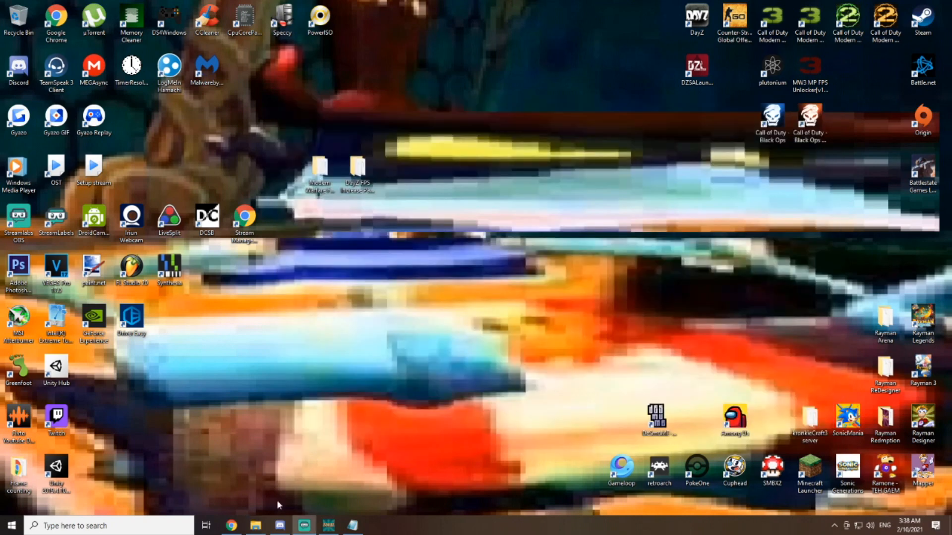
pyautogui.click(327, 526)
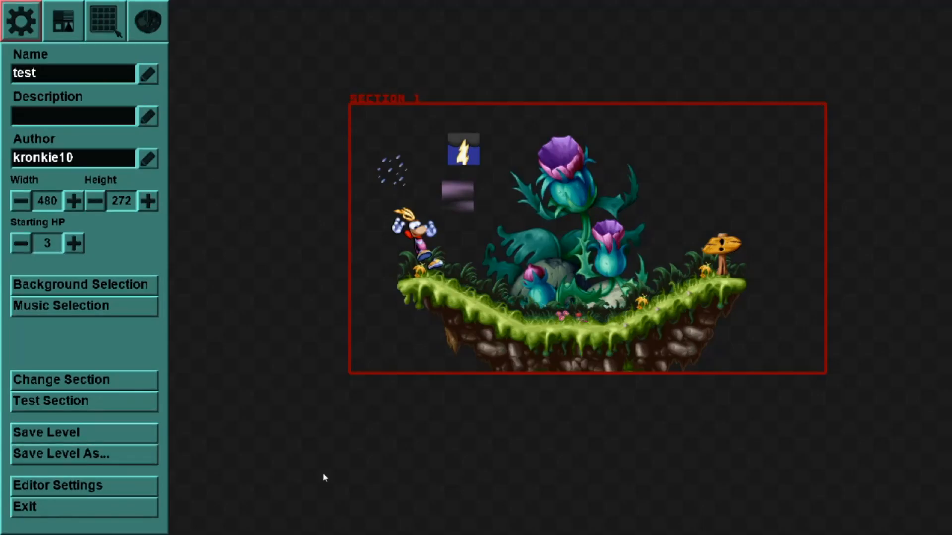